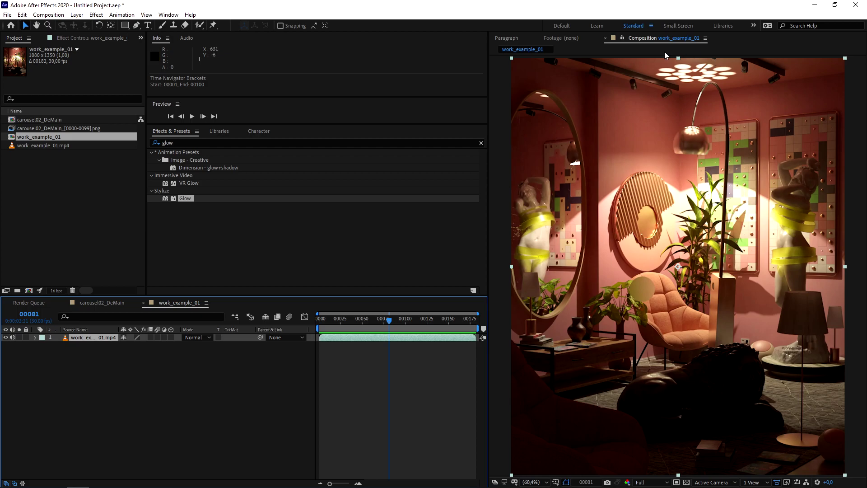
Scrub through the work_example_01 and carousel02_DeMain compositions to examine how the lamps light each room
left_click_drag(406, 323, 394, 324)
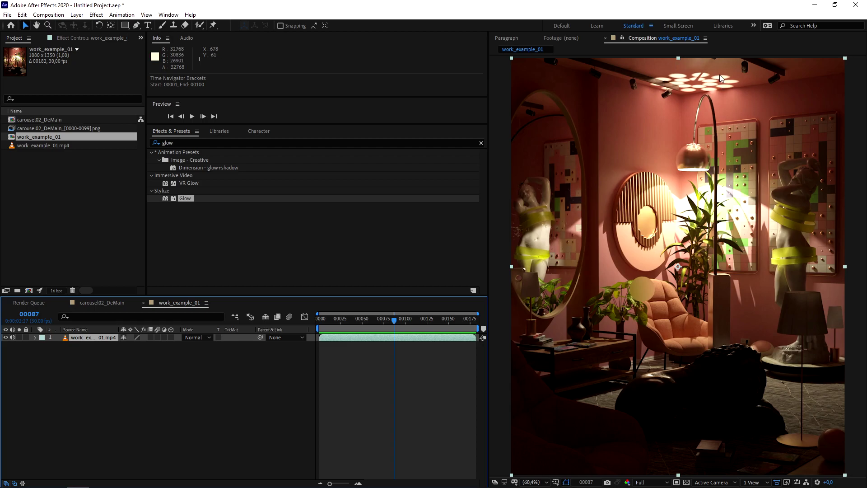
mouse_move(394, 321)
left_mouse_down()
mouse_move(348, 324)
mouse_move(420, 326)
mouse_move(391, 327)
left_mouse_up()
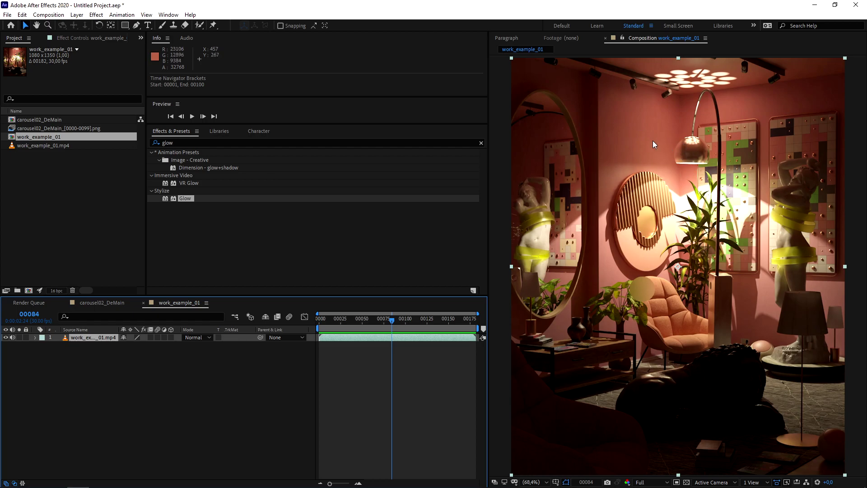
left_click(113, 303)
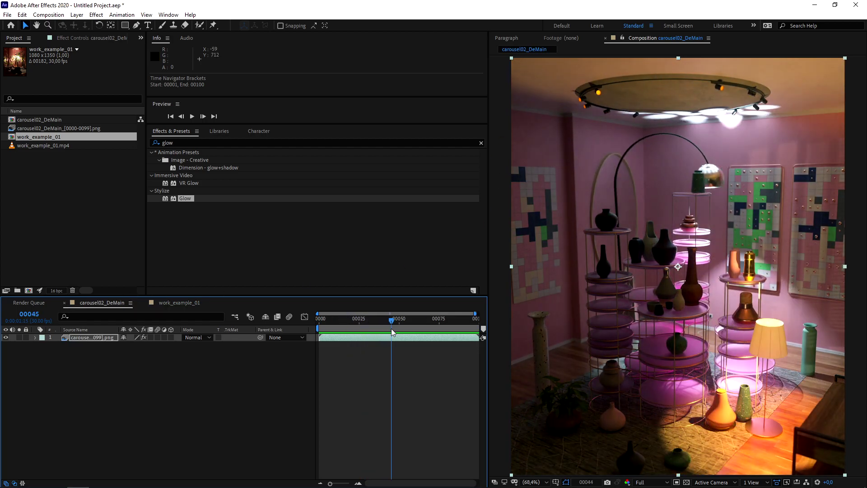
left_click_drag(392, 332, 377, 332)
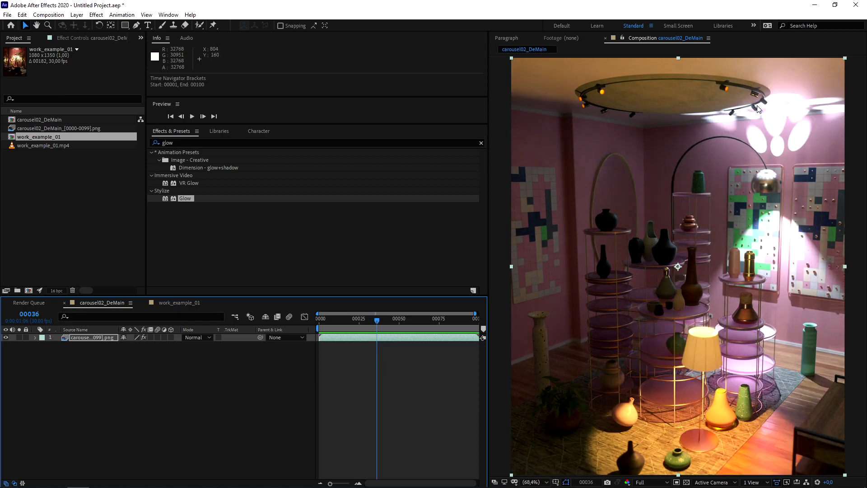
left_click_drag(377, 328, 427, 327)
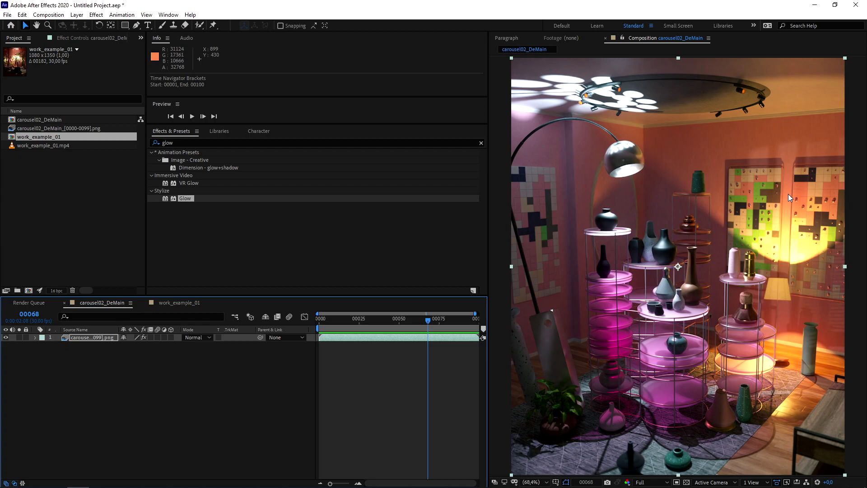
left_click_drag(444, 320, 407, 322)
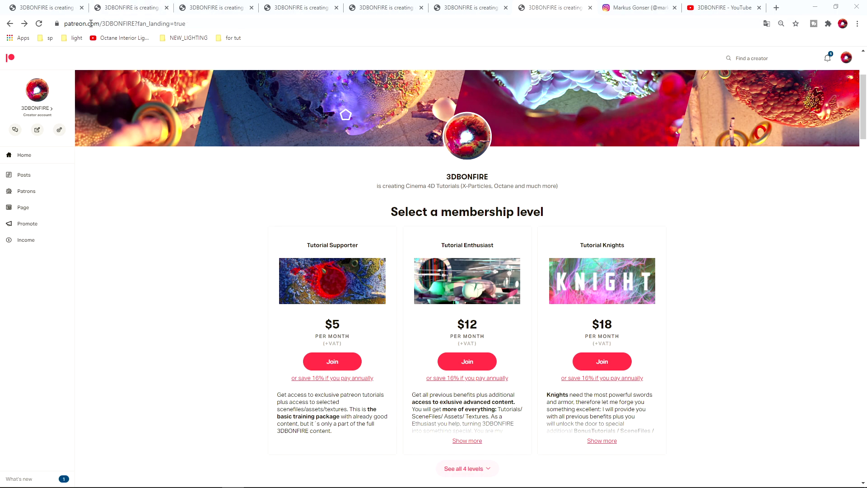
Switch to the browser and look through the 3DBONFIRE Patreon page, its membership levels, Master Lighting in 3D lessons and asset posts
left_click_drag(66, 23, 137, 23)
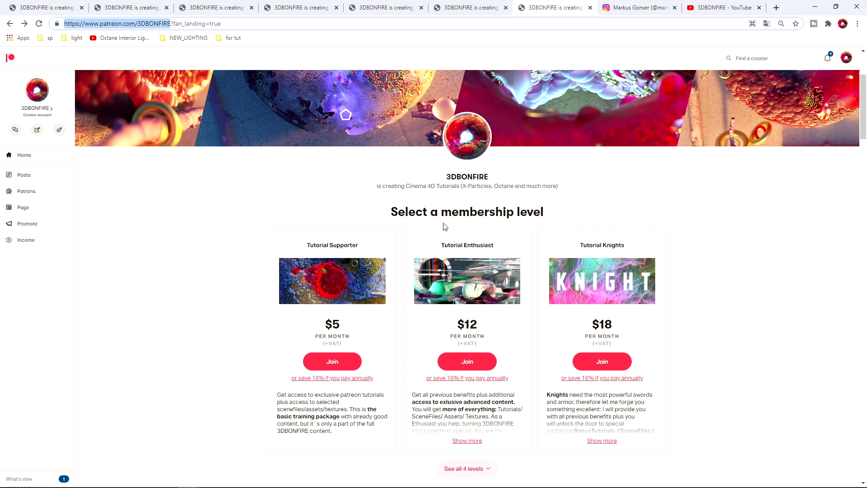
left_click(466, 11)
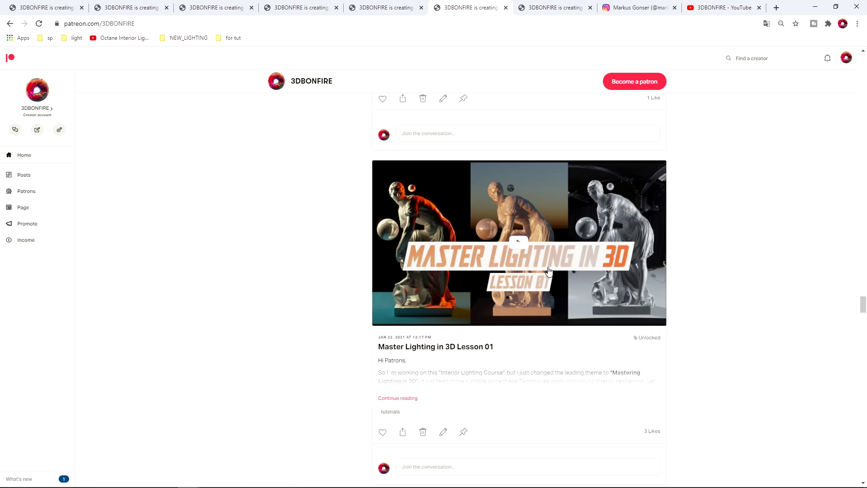
left_click(389, 7)
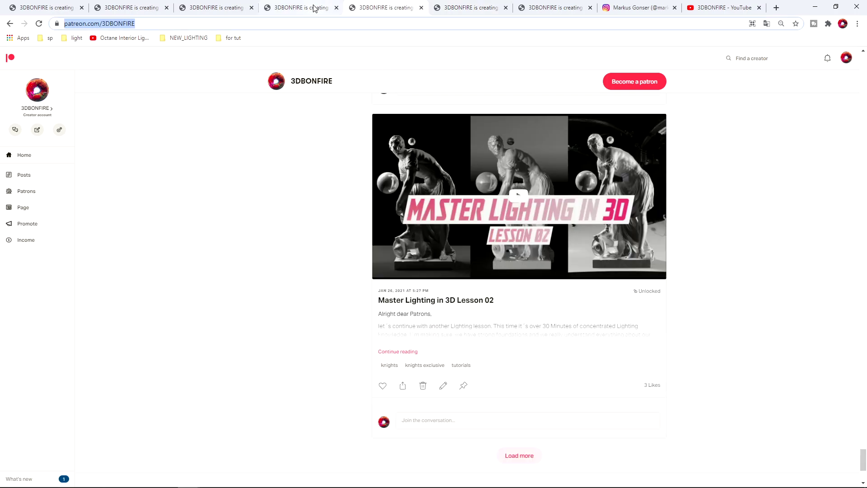
left_click(315, 7)
left_click(213, 5)
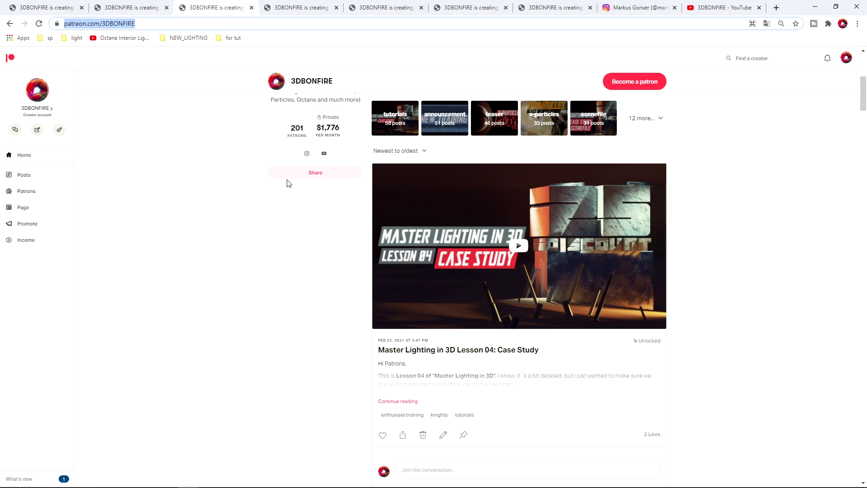
left_click(138, 10)
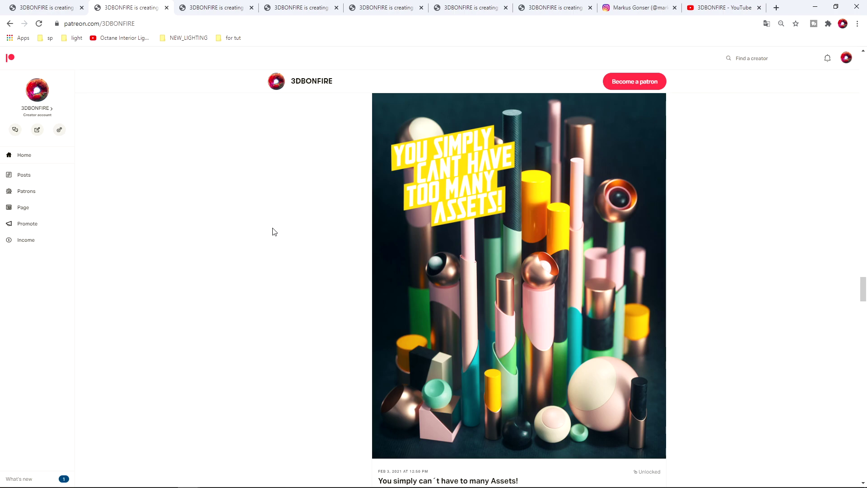
left_click(73, 11)
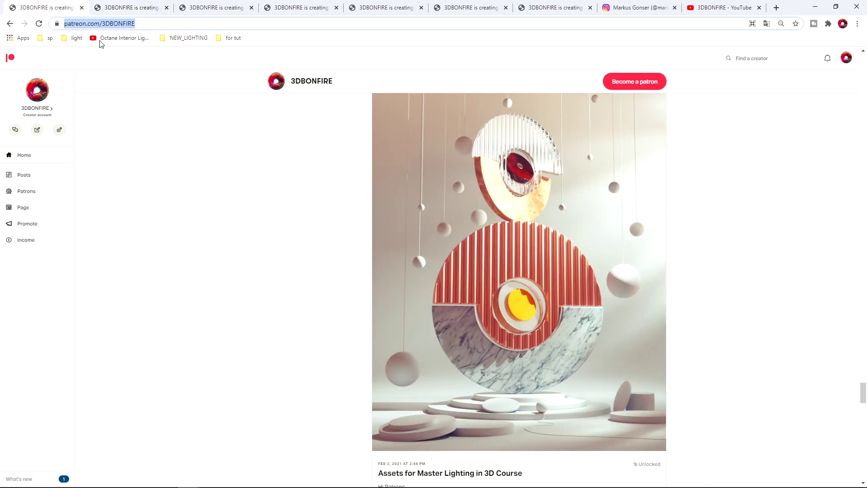
View the 3DBONFIRE YouTube channel's videos and the creator's Instagram profile, highlighting the channel and profile names
left_click(709, 11)
left_click_drag(329, 133, 254, 132)
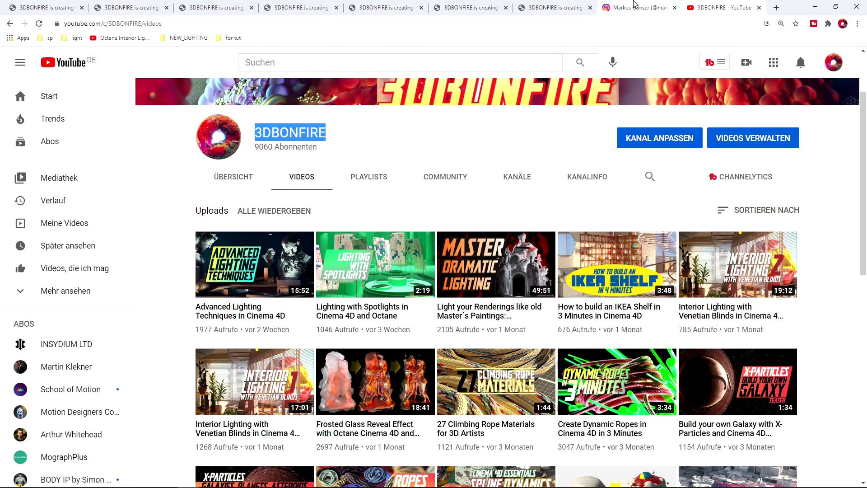
left_click(635, 4)
left_click_drag(348, 109, 459, 113)
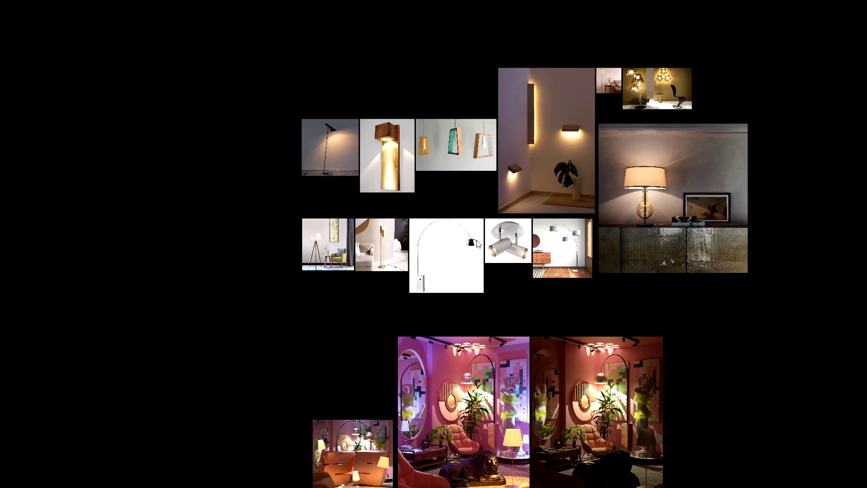
Switch to the reference board and examine the shaded table lamp, wooden wall lights and faceted gold pendant lamps up close
scroll(479, 244, "up", 3)
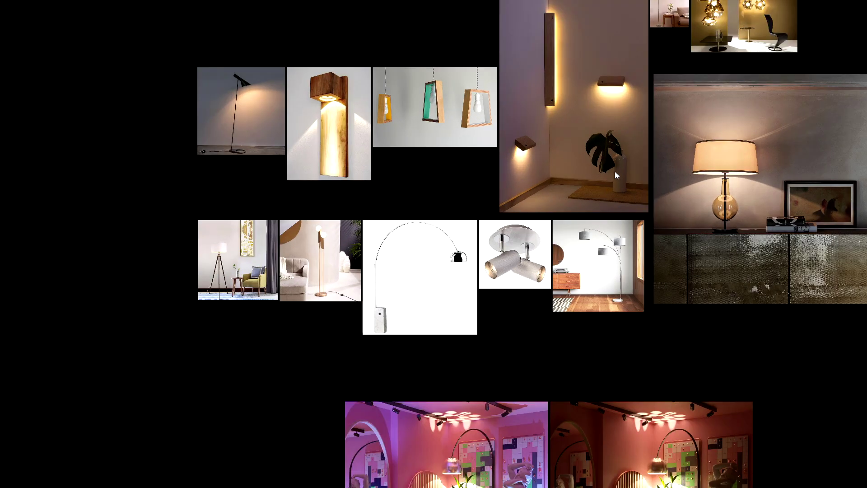
middle_click_drag(614, 171, 395, 209)
scroll(473, 221, "up", 3)
scroll(507, 219, "right", 2)
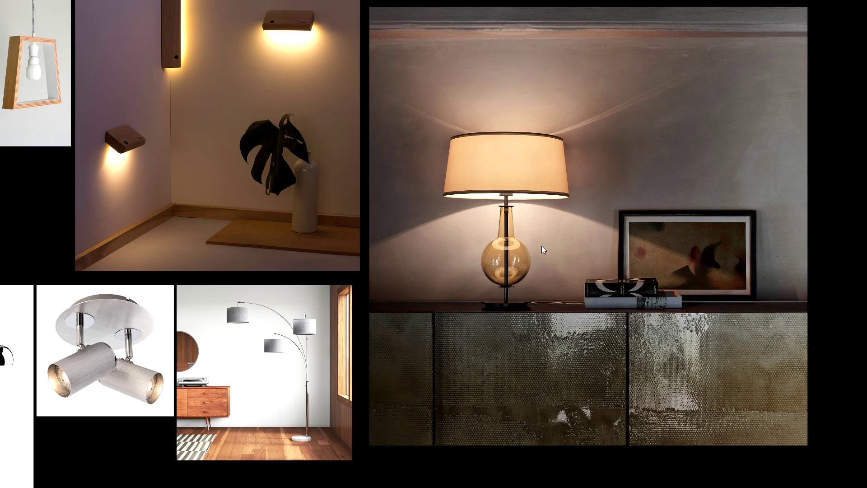
middle_click_drag(452, 131, 684, 348)
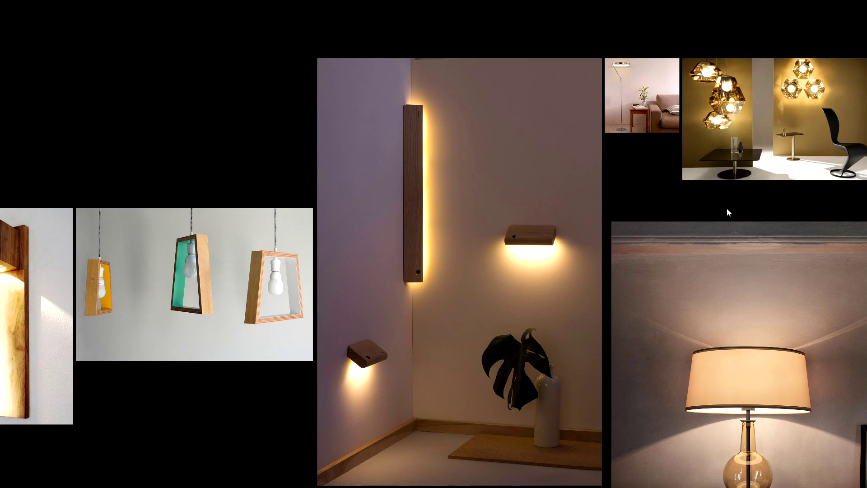
middle_click_drag(739, 188, 490, 274)
scroll(470, 209, "up", 5)
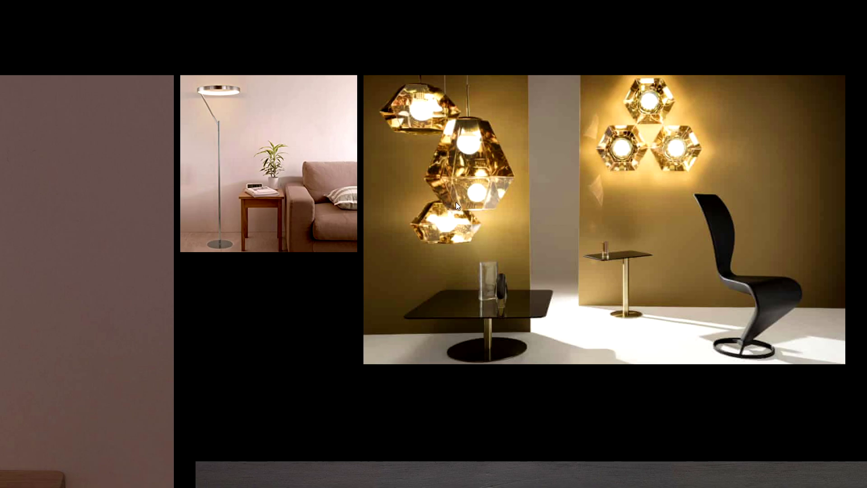
scroll(467, 212, "down", 1)
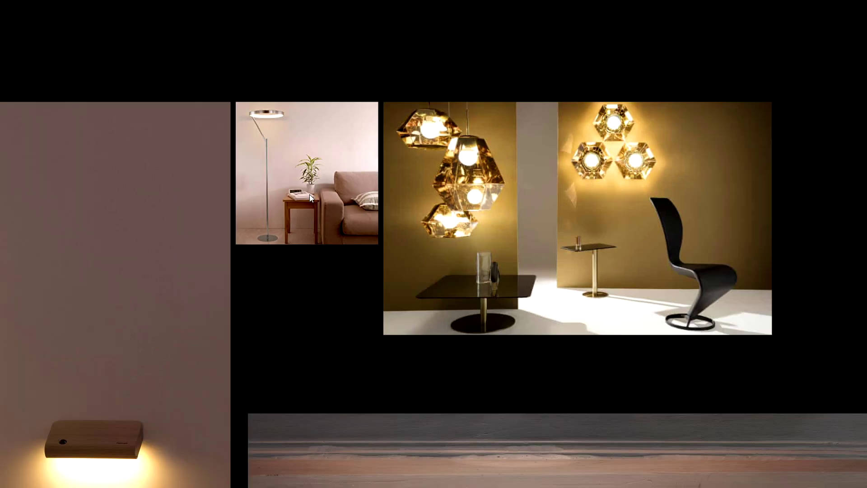
Examine the small sofa-side floor lamp, the black reading floor lamp and the wooden wall lamp references for their light falloff
middle_click_drag(276, 129, 452, 143)
scroll(452, 144, "up", 2)
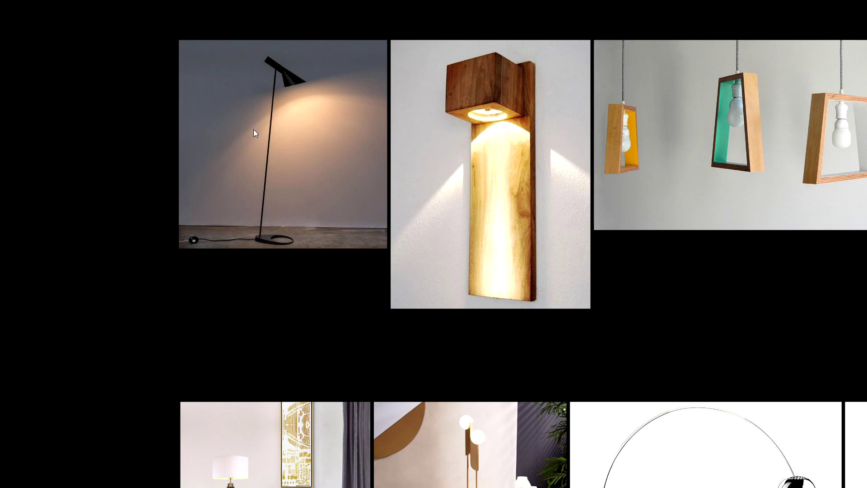
scroll(284, 110, "up", 3)
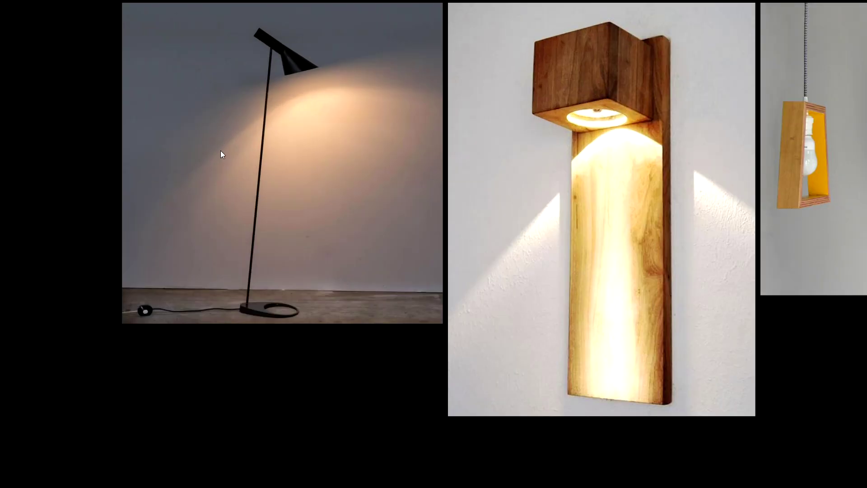
scroll(286, 148, "down", 4)
Examine the lower row of lamp references, including the arc lamp with marble base, twin ceiling spotlight and standing lamps, down to the room renders
middle_click_drag(316, 306, 228, 149)
middle_click_drag(481, 277, 462, 246)
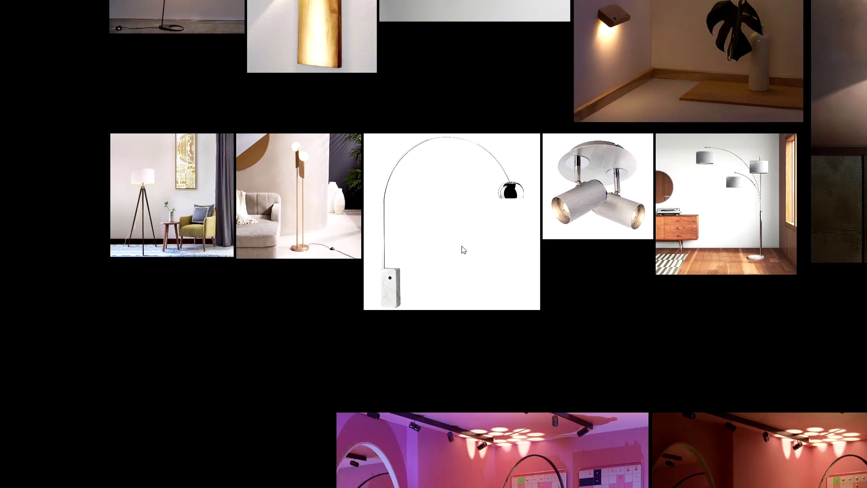
scroll(461, 249, "up", 3)
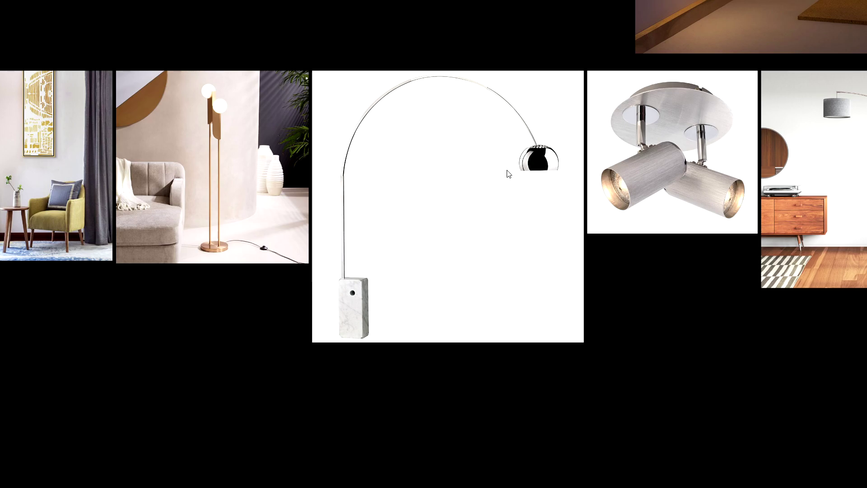
middle_click_drag(270, 172, 347, 197)
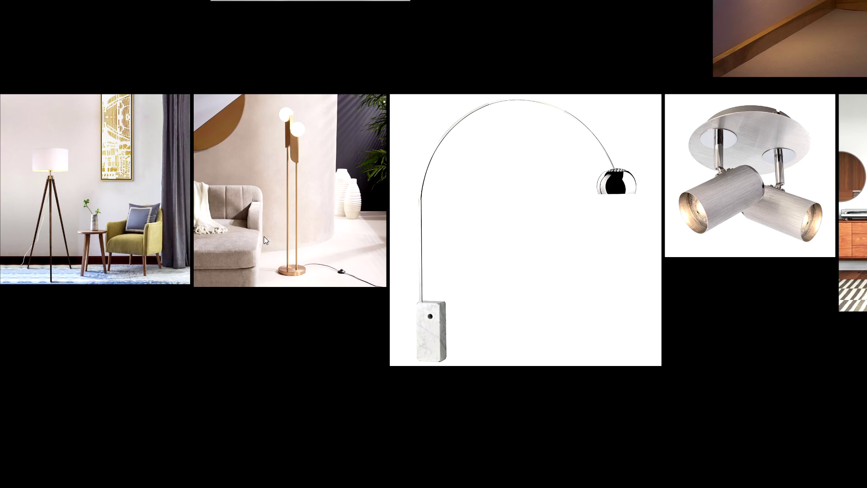
middle_click_drag(305, 226, 434, 206)
scroll(754, 287, "down", 1)
middle_click_drag(754, 286, 338, 166)
scroll(430, 175, "down", 1)
middle_click_drag(397, 141, 390, 362)
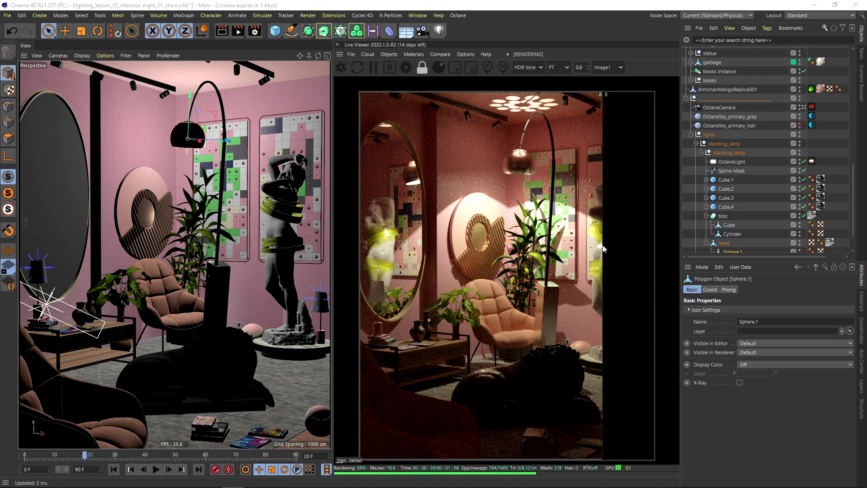
Switch to Cinema 4D and sweep the A/B comparison divider across the Live Viewer render of the night interior
mouse_move(605, 249)
left_mouse_down()
mouse_move(394, 246)
mouse_move(615, 243)
left_mouse_up()
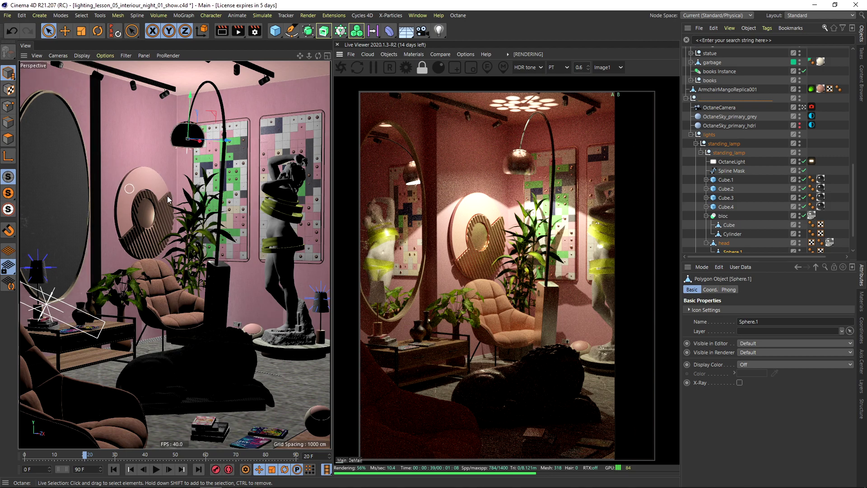
scroll(847, 204, "down", 2)
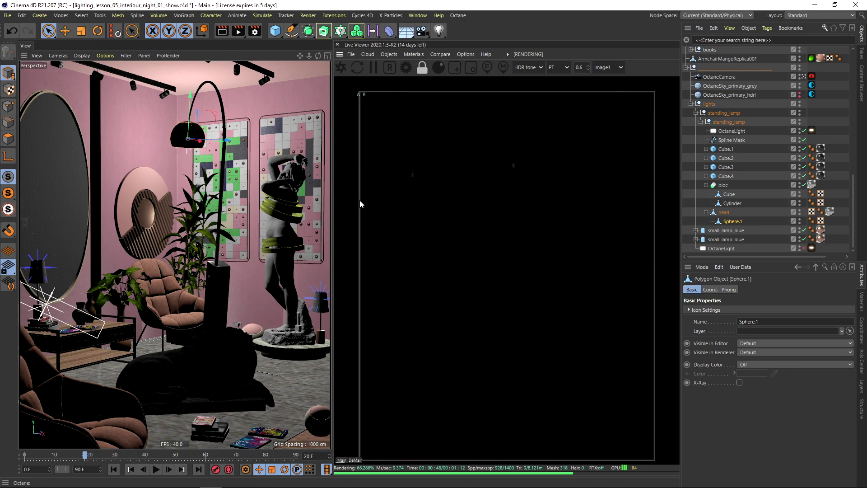
left_click_drag(362, 205, 614, 203)
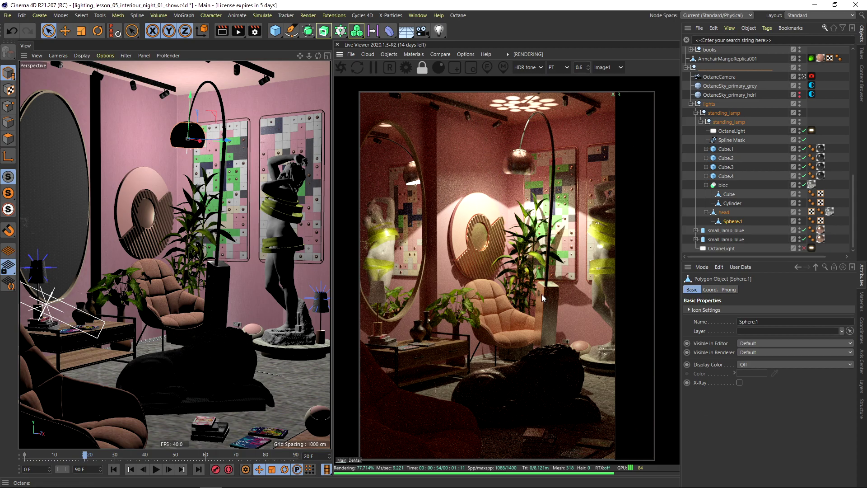
Switch to the lesson_05_build_simple_lamps.c4d scene and inspect its standing lamp, track lights and small lamp beside the woman figure
left_click(418, 16)
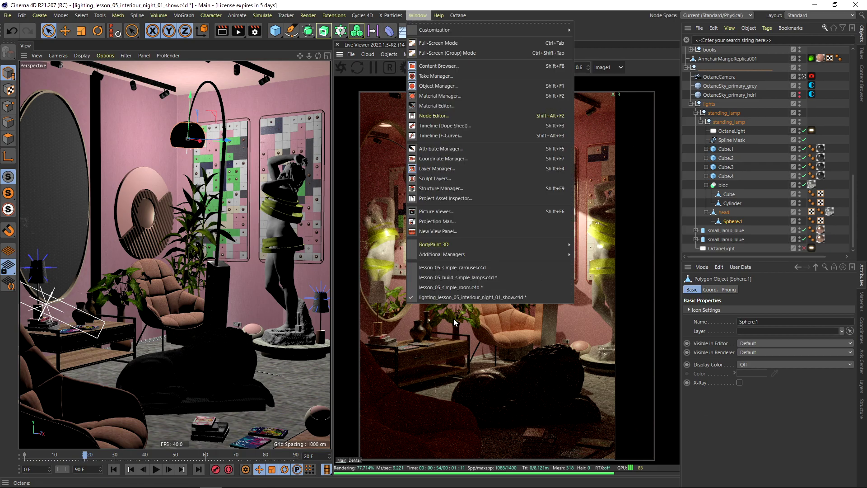
left_click(460, 278)
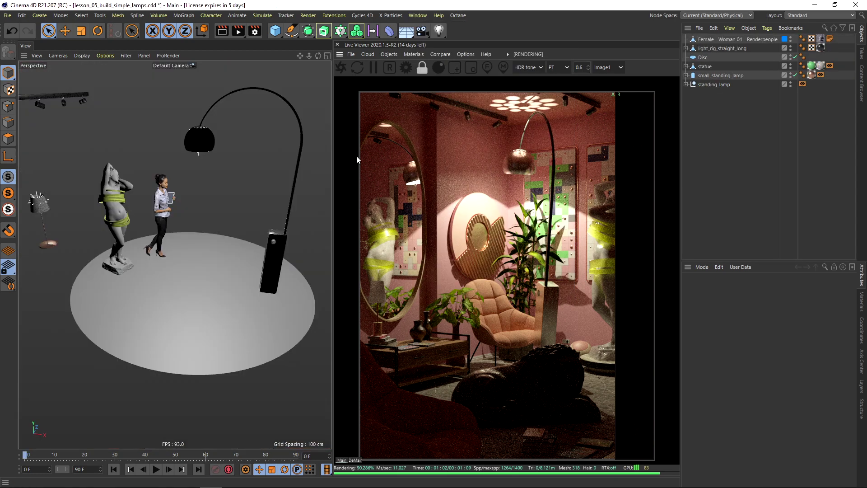
left_click(202, 147)
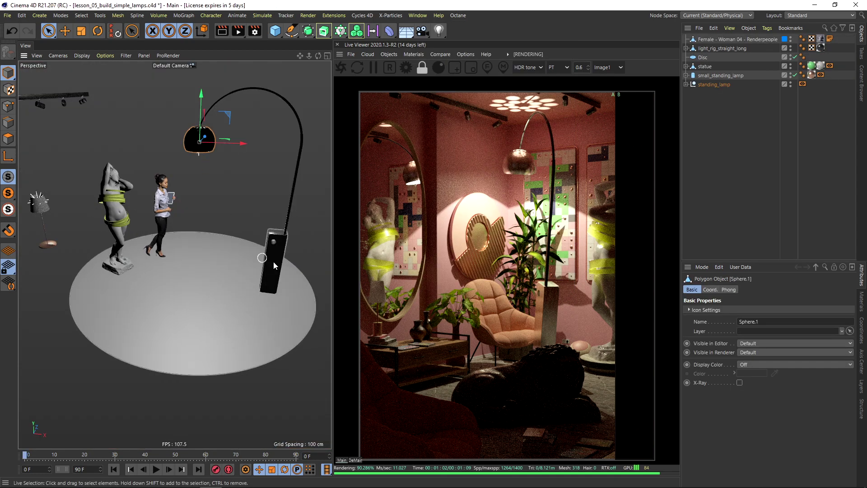
scroll(267, 251, "down", 5)
left_click(727, 86)
left_click_drag(251, 218, 252, 205, "alt")
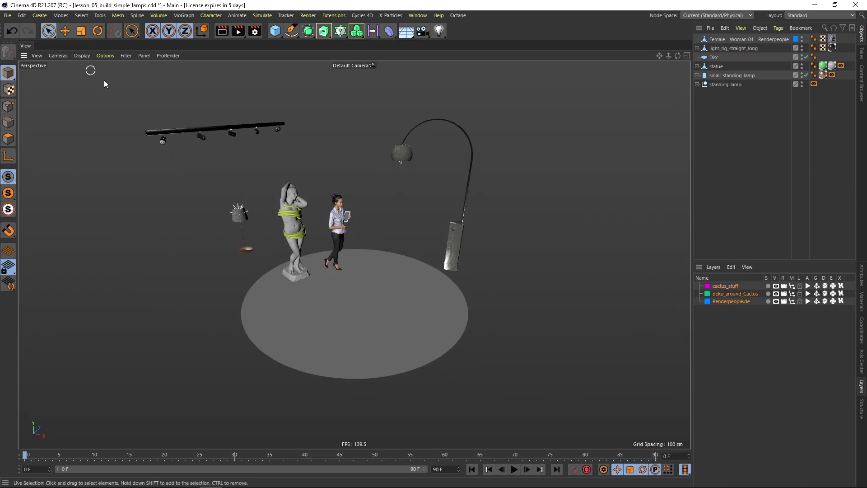
left_click_drag(348, 230, 235, 155, "alt")
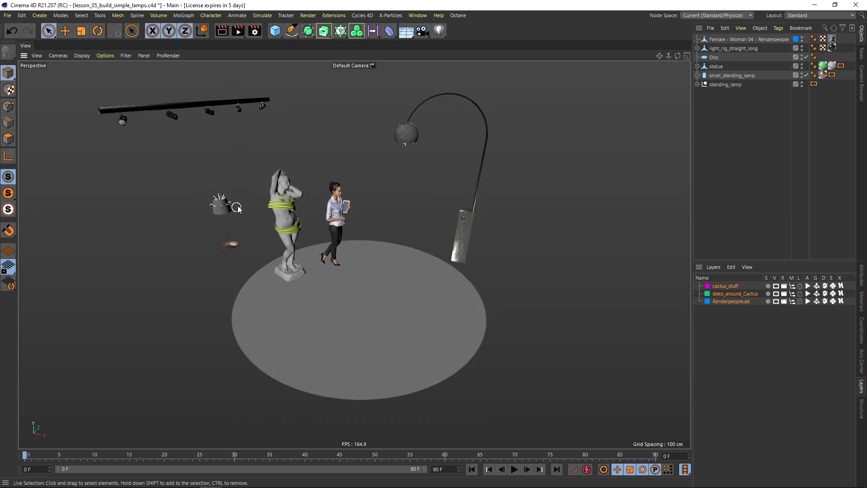
left_click_drag(375, 264, 392, 255, "alt")
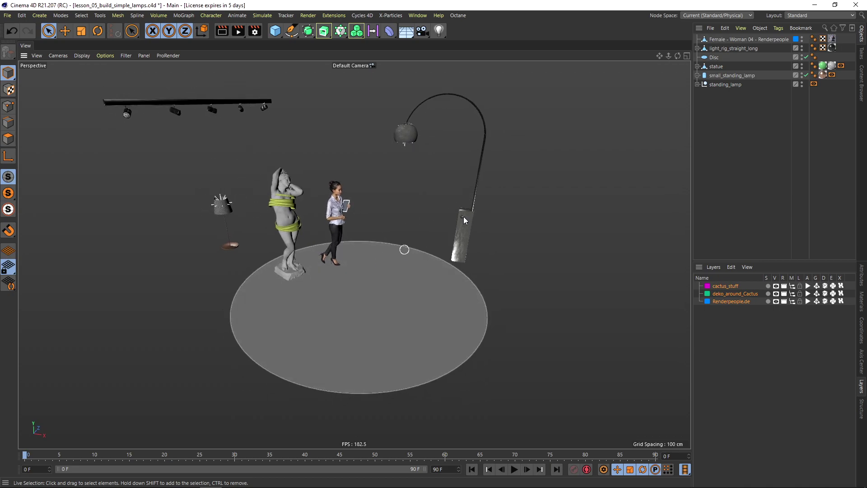
Add a cube at the centre of the disc, thin it to a slab, and adjust its height and vertical position
left_click(275, 31)
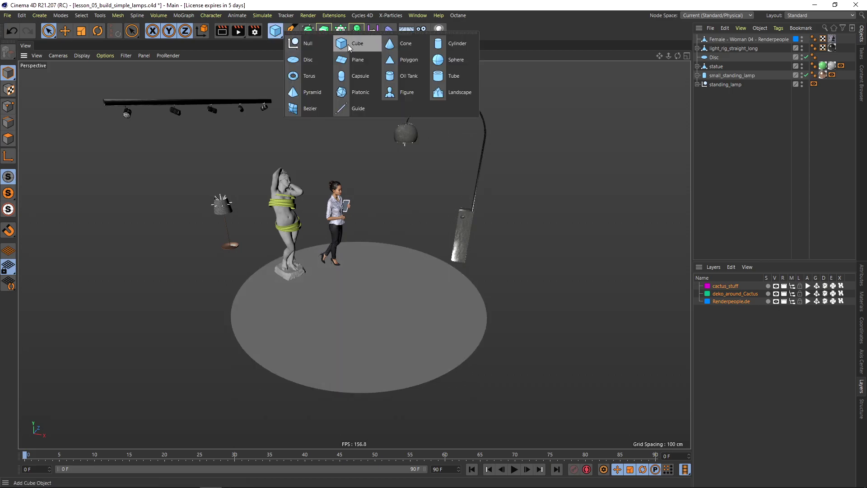
left_click(349, 44)
left_click_drag(333, 246, 370, 270, "alt")
left_click_drag(418, 306, 374, 286)
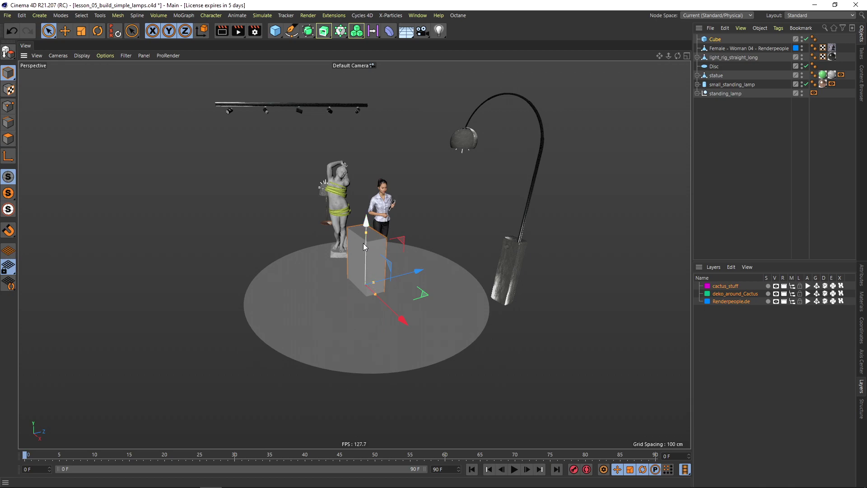
left_click_drag(366, 233, 366, 264)
left_click_drag(367, 277, 366, 255)
Narrow the cube's width and thickness to form a slim upright block like the standing lamp's base
left_click_drag(370, 254, 429, 253, "alt")
right_click_drag(351, 252, 383, 250, "alt")
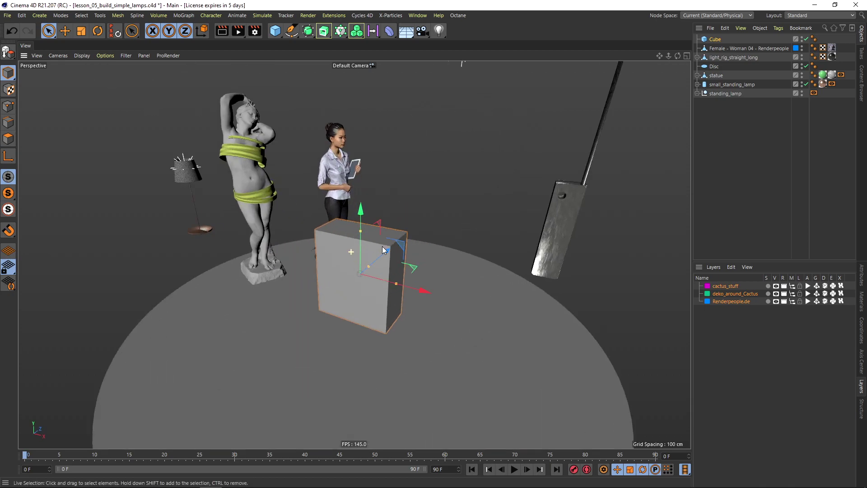
left_click_drag(423, 296, 402, 293)
left_click_drag(400, 289, 323, 277, "alt")
right_click_drag(324, 277, 388, 287, "alt")
left_click_drag(418, 280, 400, 251)
Make the cube editable, select all of its points and bevel them to cut off the block's corners
left_click(9, 52)
left_click(8, 122)
scroll(400, 250, "up", 2)
left_click(9, 107)
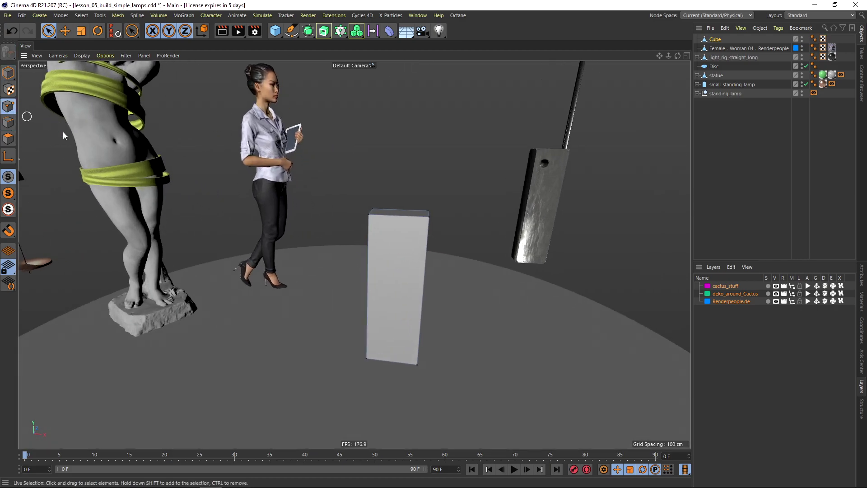
key("ctrl+a")
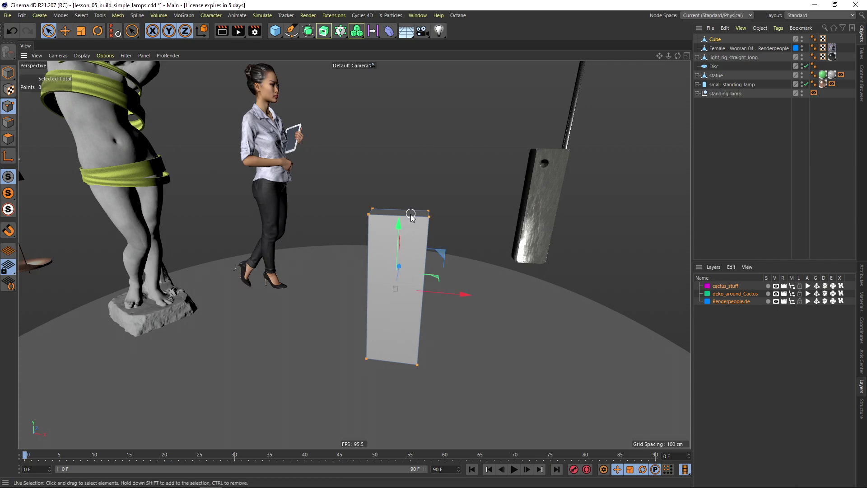
key("d")
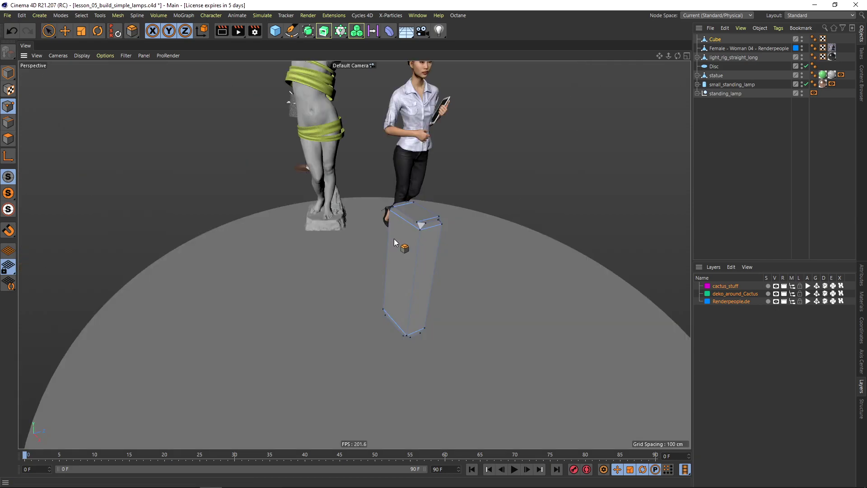
scroll(451, 226, "up", 3)
scroll(445, 229, "up", 2)
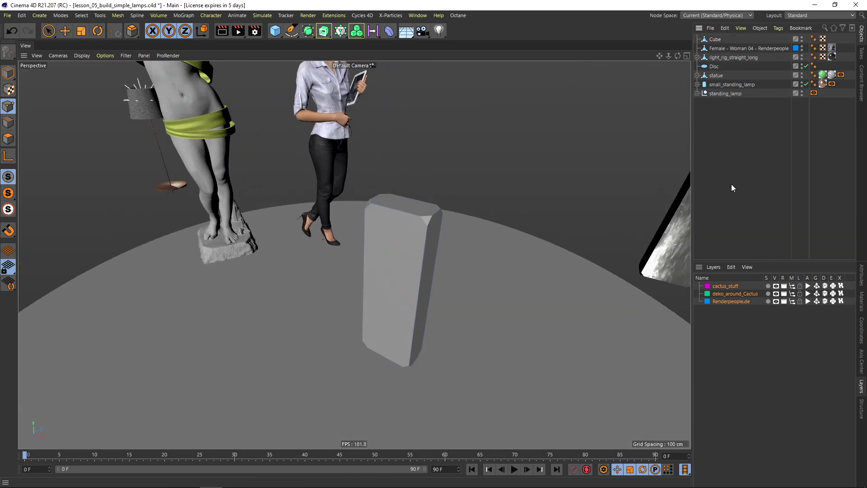
Select all outline edges of the corner-cut cube and bevel them by about 0.16 cm
left_click_drag(442, 228, 470, 213, "alt")
left_click_drag(518, 175, 501, 167, "alt")
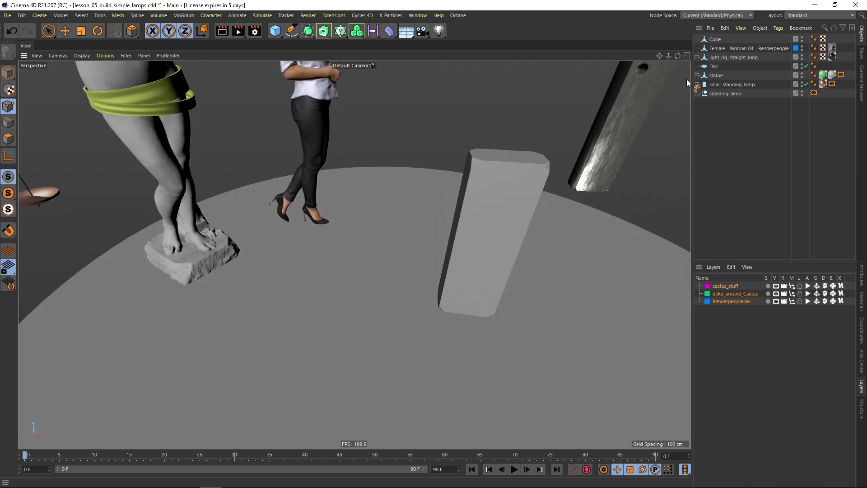
left_click(715, 39)
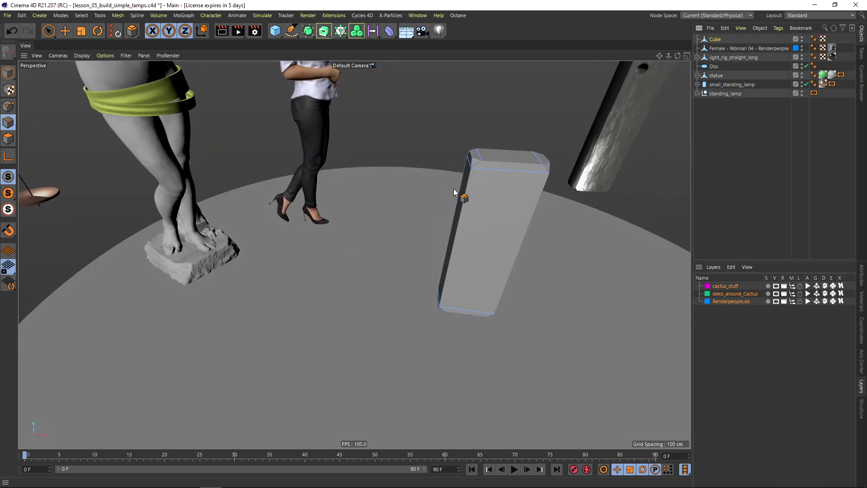
key("ctrl+a")
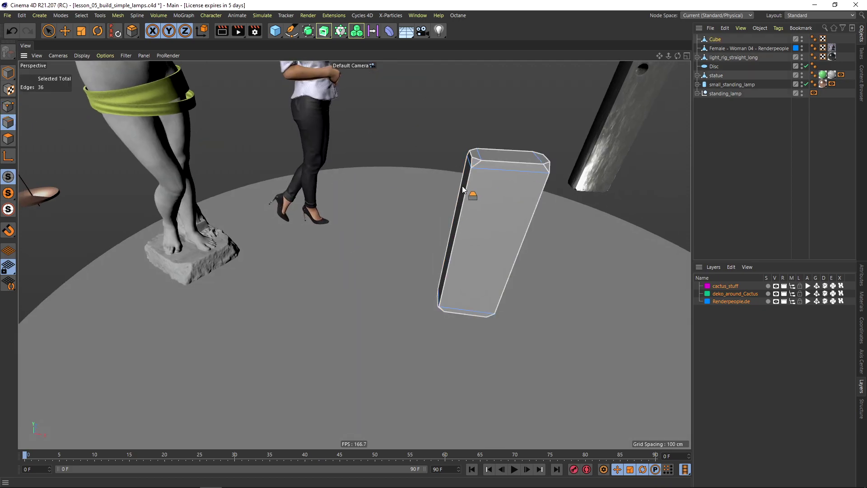
right_click_drag(469, 179, 404, 132, "alt")
left_click_drag(404, 132, 408, 134)
key("ctrl+a")
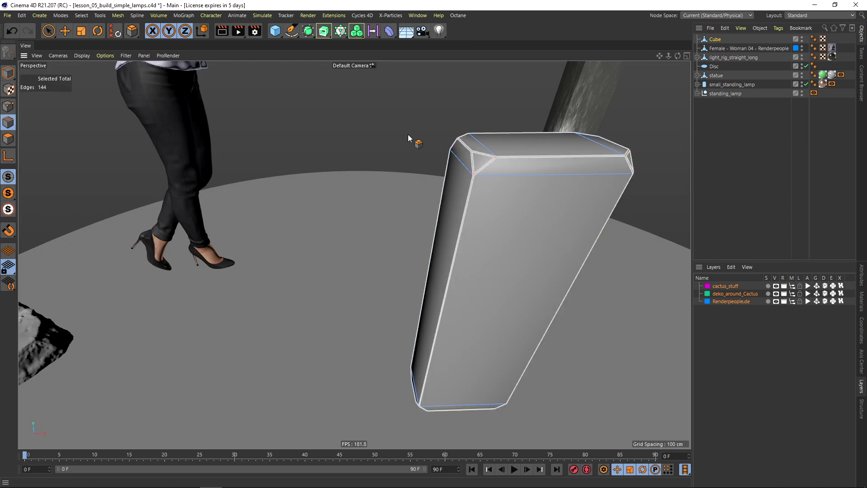
Show the Bevel settings, compare different subdivision levels on the cube's corners, and set the subdivision to 4
left_click(862, 275)
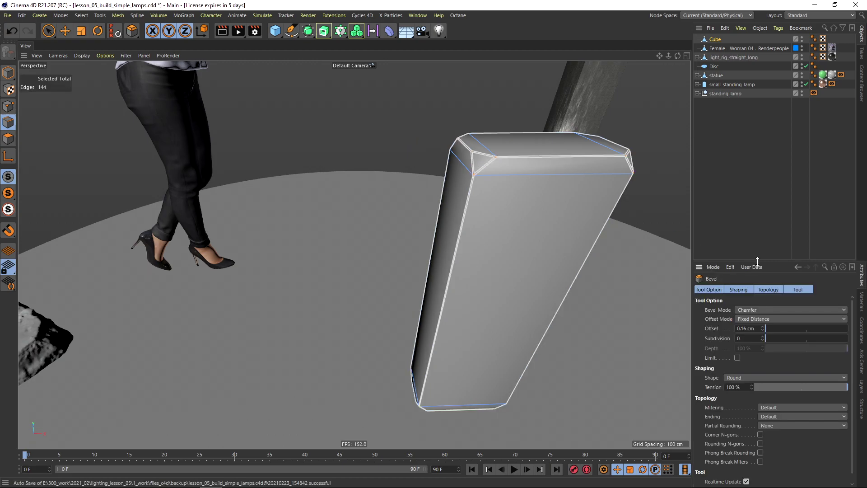
left_click_drag(758, 261, 755, 209)
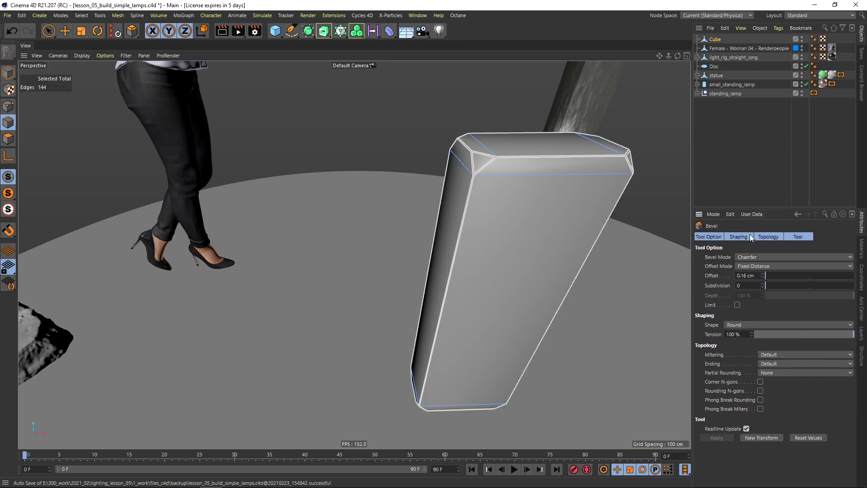
left_click(763, 283)
right_click_drag(488, 158, 556, 149, "alt")
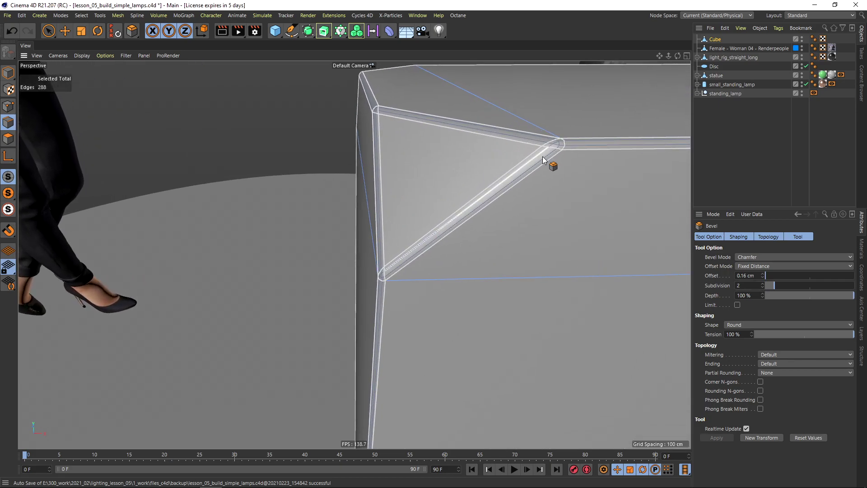
left_click_drag(529, 141, 576, 136, "alt")
scroll(576, 135, "down", 1)
left_click(762, 288)
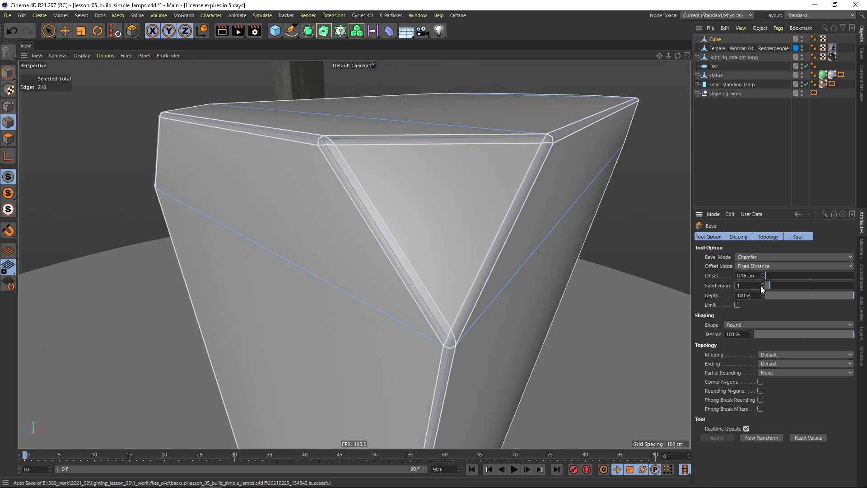
left_click(763, 287)
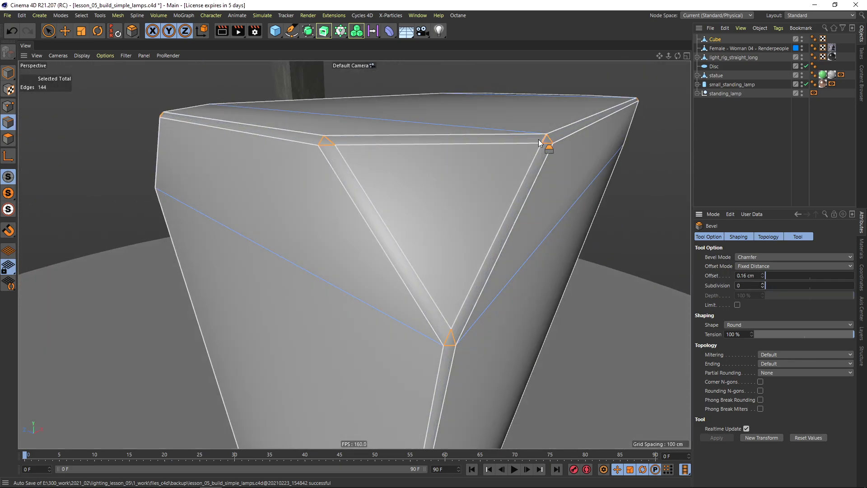
left_click(763, 283)
left_click(763, 283)
left_click(762, 283)
left_click(763, 283)
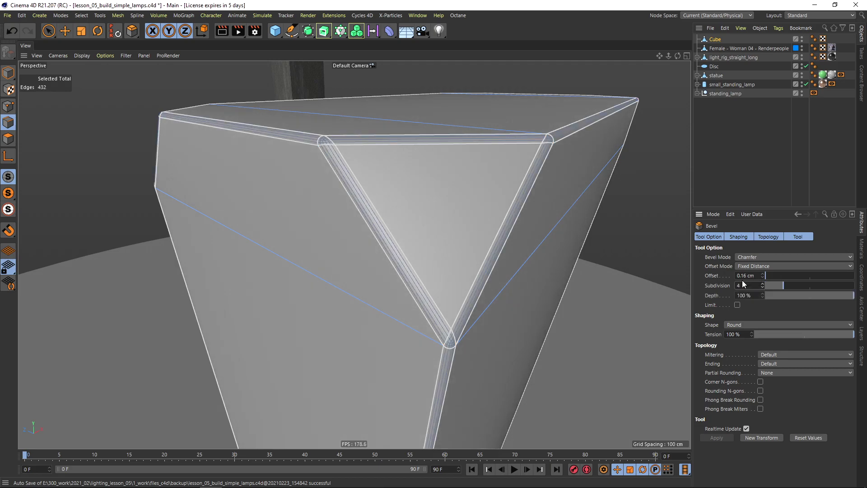
Set the edge bevel offset to 0.1 cm and check the deselected cube's corner up close
type("0.1")
key("Return")
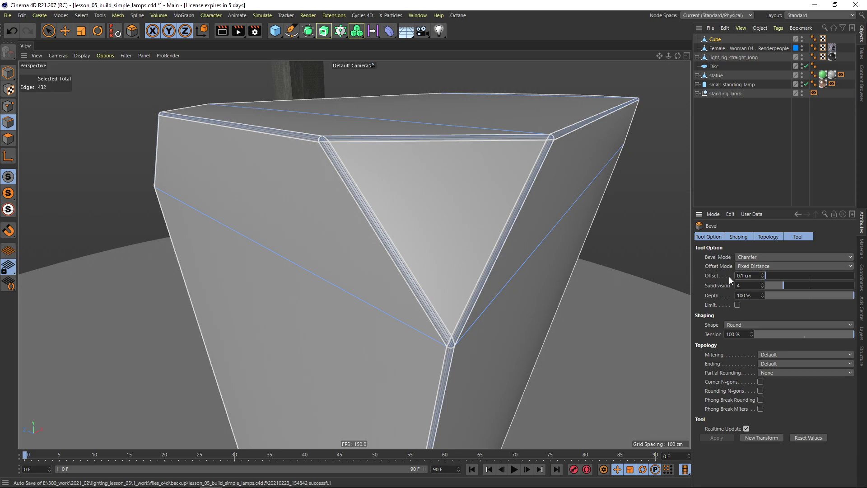
left_click(709, 141)
right_click_drag(551, 157, 477, 193, "alt")
left_click_drag(552, 157, 530, 166, "alt")
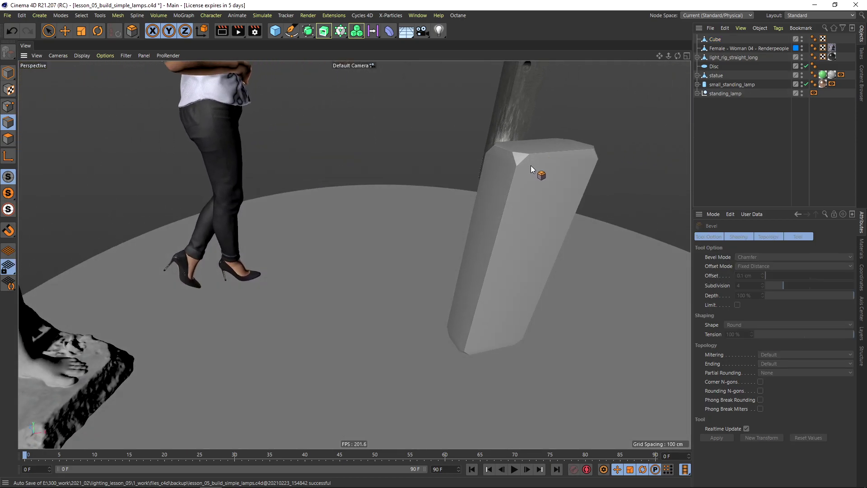
scroll(506, 178, "up", 4)
scroll(444, 196, "down", 2)
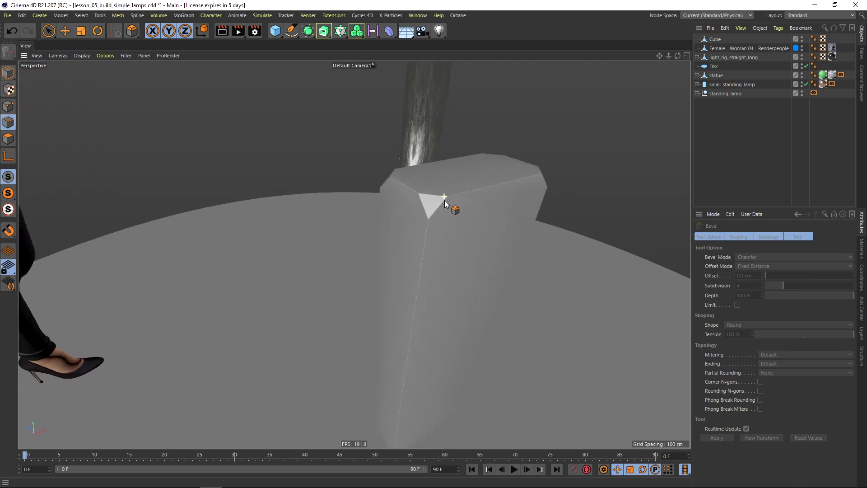
scroll(445, 200, "up", 2)
Restore the beveled edge selection, set the bevel offset to 0.2 cm, then deselect the cube and check its corners
left_click(12, 31)
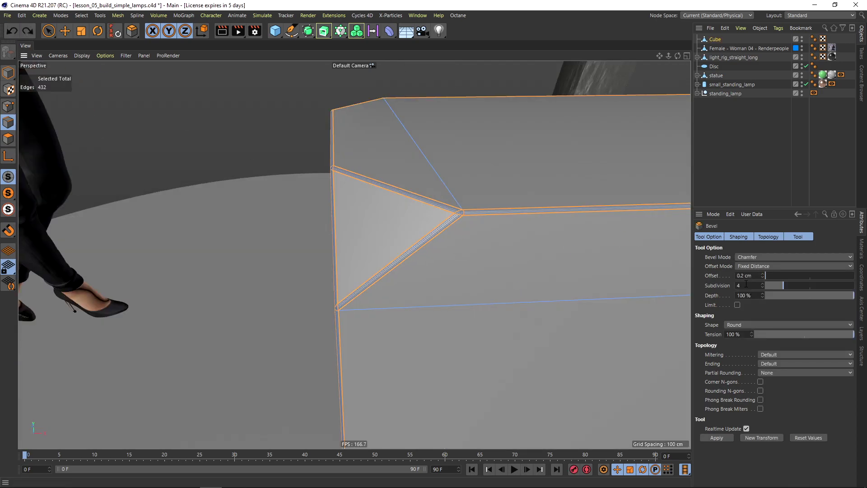
left_click(711, 178)
scroll(459, 235, "down", 4)
scroll(465, 237, "up", 5)
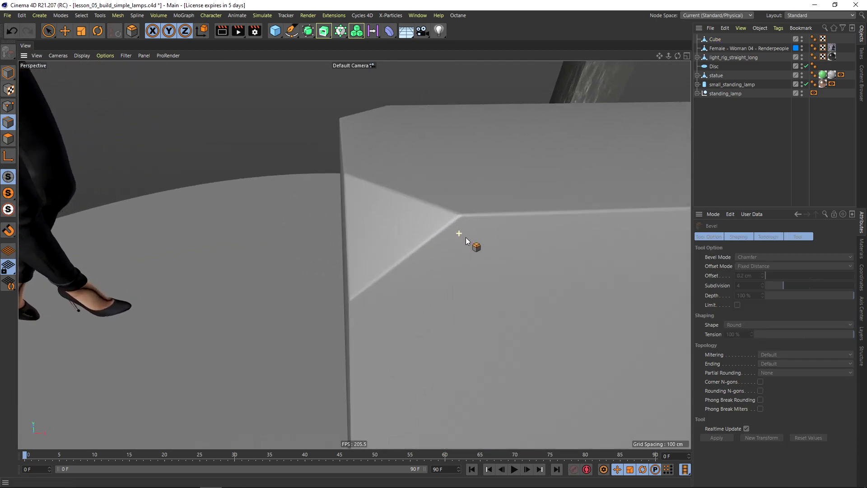
left_click_drag(413, 212, 467, 174, "alt")
left_click_drag(475, 218, 456, 209, "alt")
scroll(456, 208, "down", 7)
middle_click_drag(460, 184, 418, 206, "alt")
key("space")
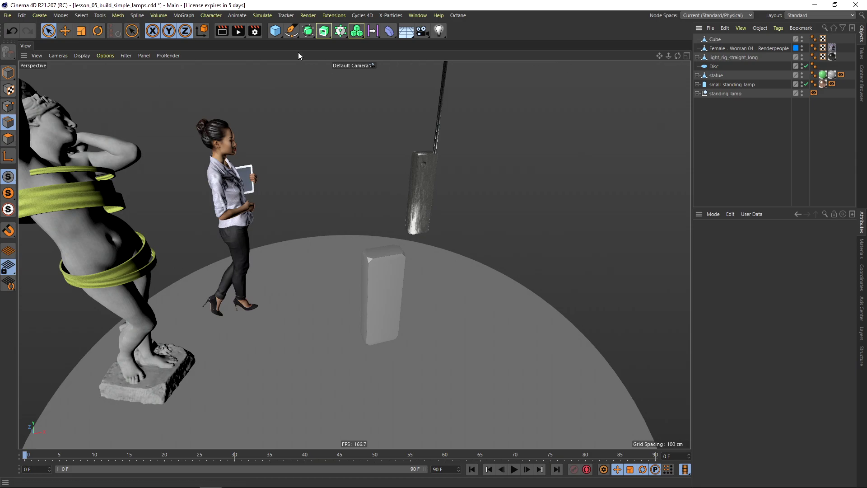
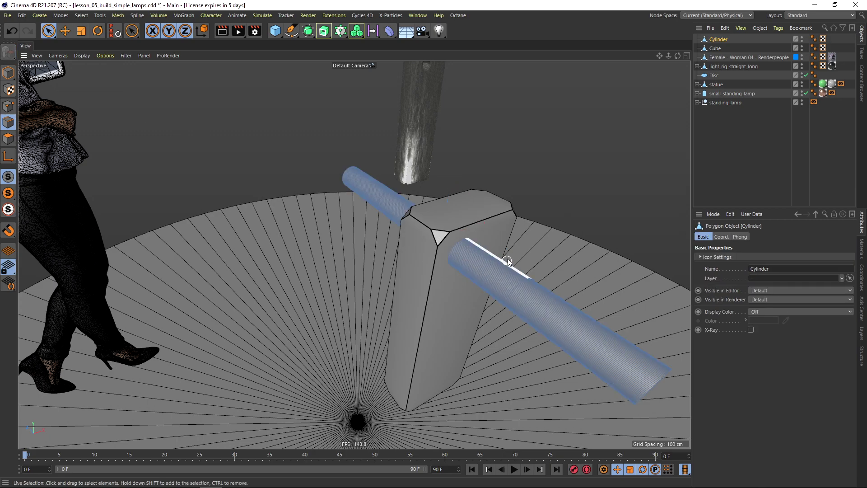
Scale the cylinder shorter so it passes through the cube's upper part and only slightly protrudes
key("t")
left_click_drag(495, 281, 455, 229)
right_click_drag(456, 228, 479, 255, "alt")
left_click_drag(464, 251, 362, 228)
left_click(362, 229)
Turn on X-Ray for the cube so the cylinder inside it can be worked on
left_click(722, 48)
left_click(751, 329)
left_click_drag(524, 312, 445, 253, "alt")
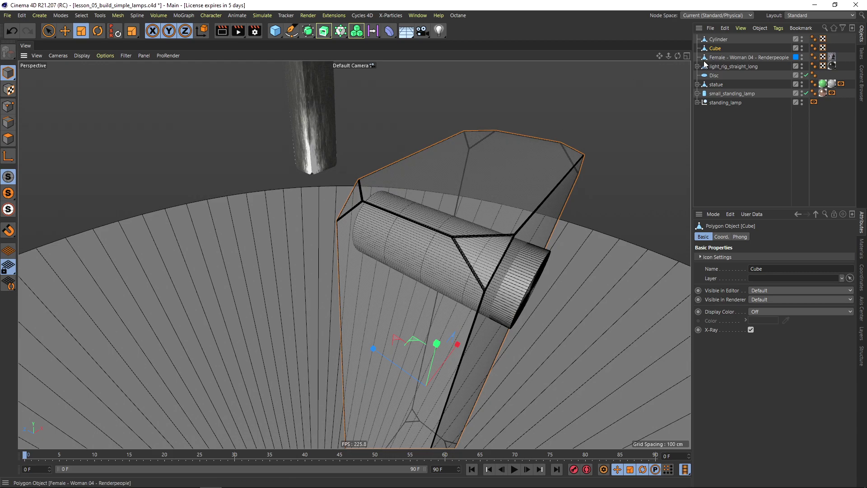
Select the cylinder and compare it with the drilled hole in the existing standing lamp's base
left_click(718, 40)
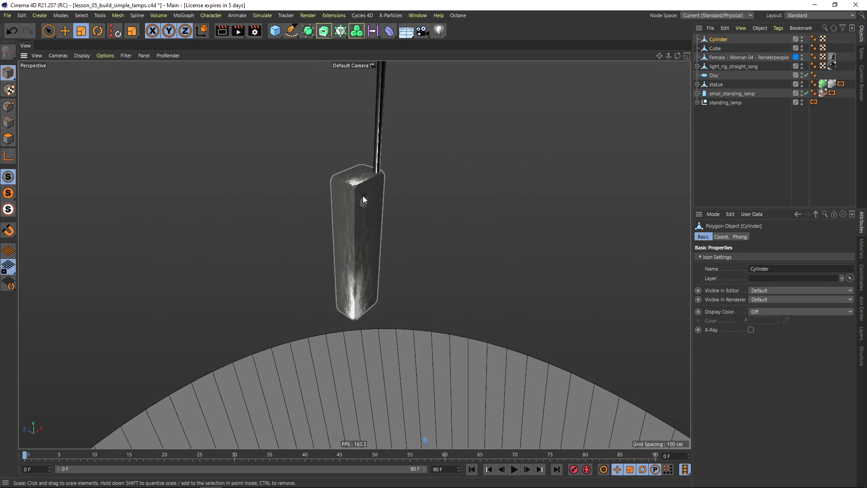
right_click_drag(363, 196, 364, 219, "alt")
scroll(386, 213, "up", 5)
left_click_drag(365, 217, 370, 161, "alt")
left_click_drag(323, 147, 333, 116, "alt")
right_click_drag(367, 212, 305, 250, "alt")
left_click_drag(306, 250, 448, 245, "alt")
right_click_drag(444, 245, 500, 218, "alt")
left_click_drag(500, 219, 69, 148, "alt")
Select the cylinder's middle polygon loops, invert the selection to its end sections, and undo the trial change to them
left_click(7, 139)
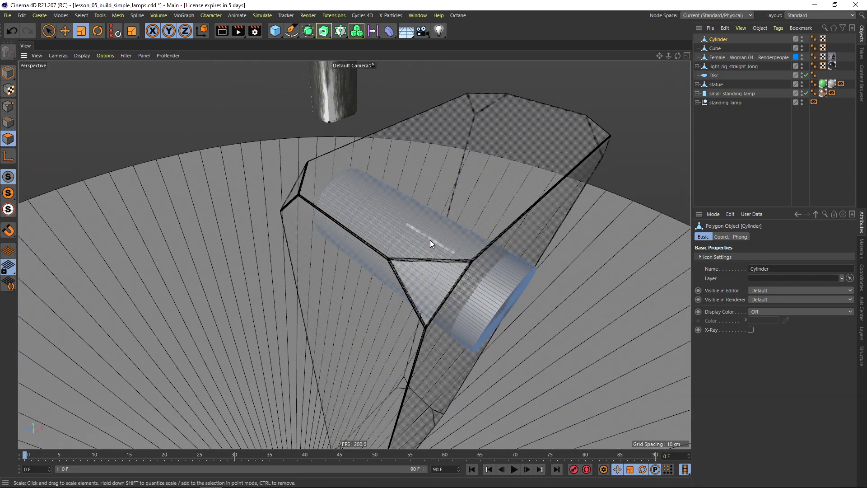
key("u")
key("l")
left_click(384, 217)
left_click_drag(400, 231, 424, 259, "alt")
key("t")
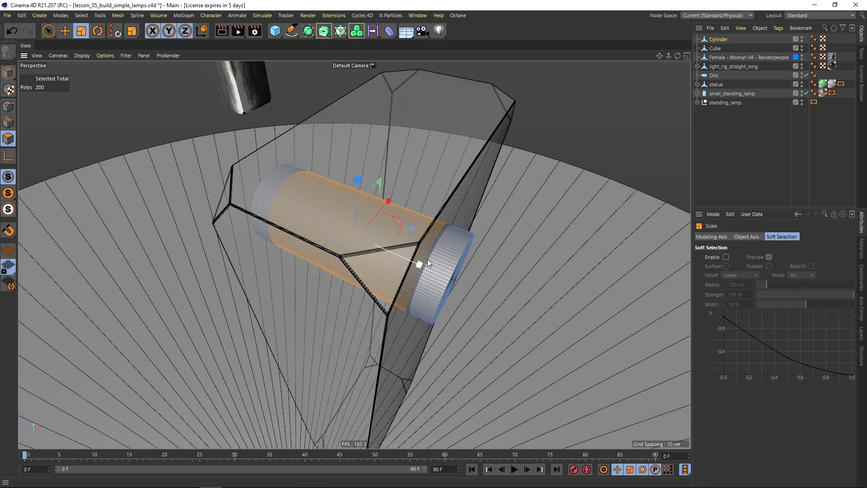
key("u")
key("i")
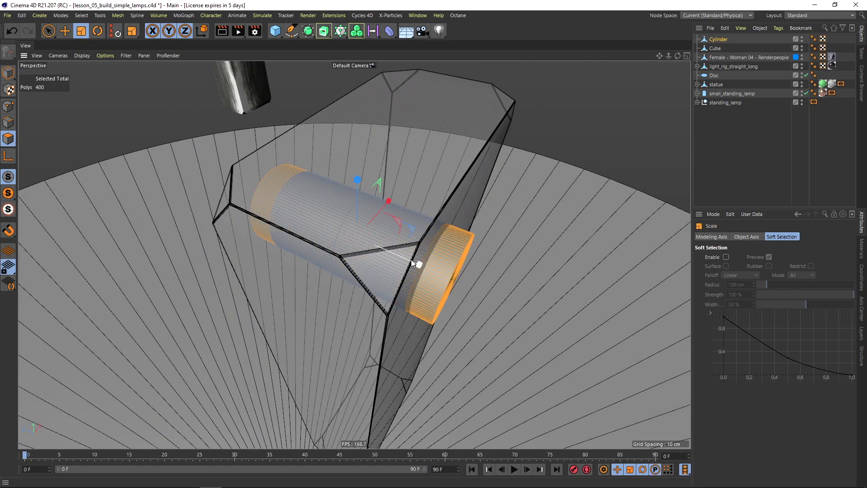
left_click_drag(392, 230, 569, 83, "alt")
mouse_move(355, 185)
left_mouse_down("alt")
mouse_move(374, 192)
mouse_move(426, 173)
mouse_move(414, 175)
left_mouse_up("alt")
key("ctrl+z")
Use Loop/Path Cut to add one edge loop roughly midway through each end band of the cylinder
key("k")
key("l")
scroll(475, 205, "up", 2)
left_click(475, 206)
left_click_drag(476, 204, 261, 192, "alt")
left_click(271, 194)
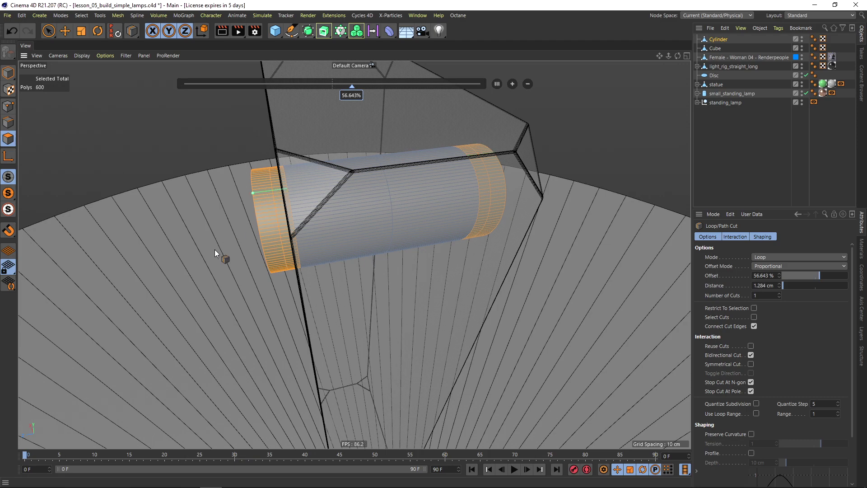
Select the outermost polygon ring at both ends of the cylinder and scale the rings up into flared rims
key("u")
key("l")
left_click(266, 208)
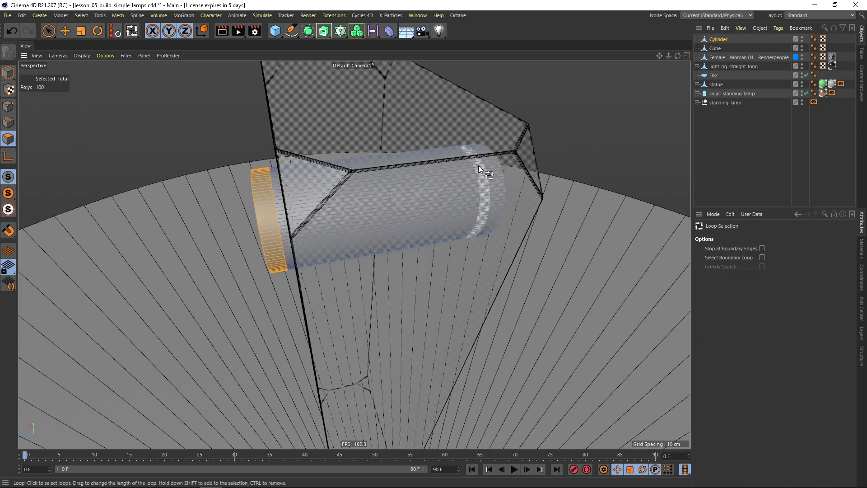
left_click_drag(478, 166, 497, 202, "alt")
left_click(599, 221, "shift")
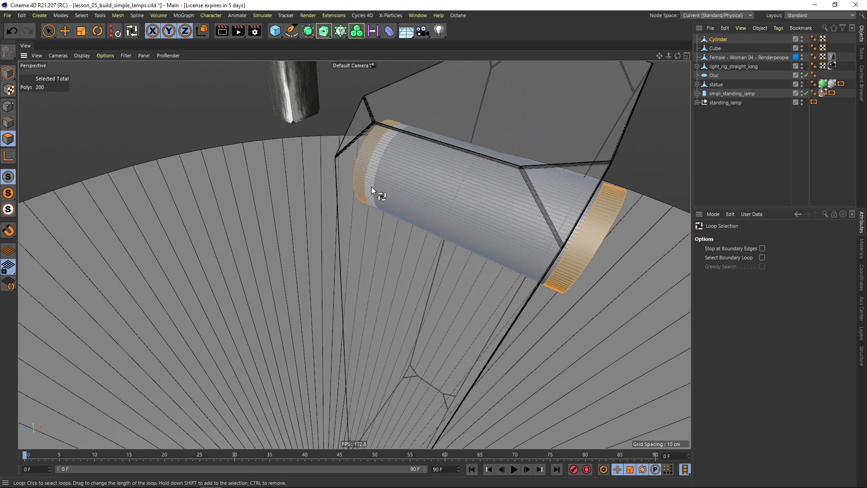
left_click_drag(370, 187, 392, 185, "alt")
left_click(81, 30)
left_click_drag(281, 113, 549, 121, "alt")
left_click_drag(449, 198, 474, 194, "alt")
left_click(736, 129)
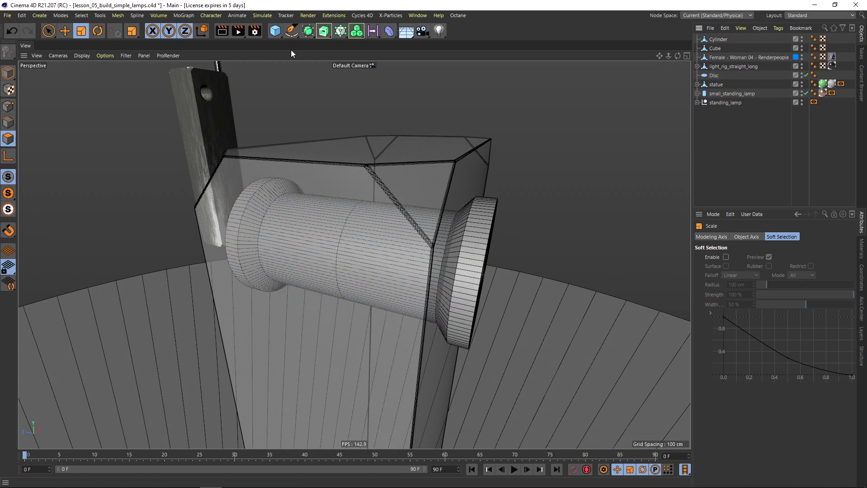
Add a Boole object with the Cube and Cylinder as children to subtract the flared cylinder from the block
left_click_drag(308, 32, 362, 62)
left_click(409, 78)
mouse_move(716, 57)
left_mouse_down()
mouse_move(716, 39)
mouse_move(720, 52)
left_mouse_up()
left_click(731, 168)
Examine the subtracted hole and its chamfered rims from both sides, and show the Boole's object properties
left_click_drag(424, 220, 375, 220, "alt")
left_click_drag(453, 205, 419, 200, "alt")
scroll(496, 226, "down", 4)
mouse_move(523, 229)
left_mouse_down("alt")
mouse_move(501, 231)
mouse_move(519, 245)
left_mouse_up("alt")
scroll(511, 234, "up", 5)
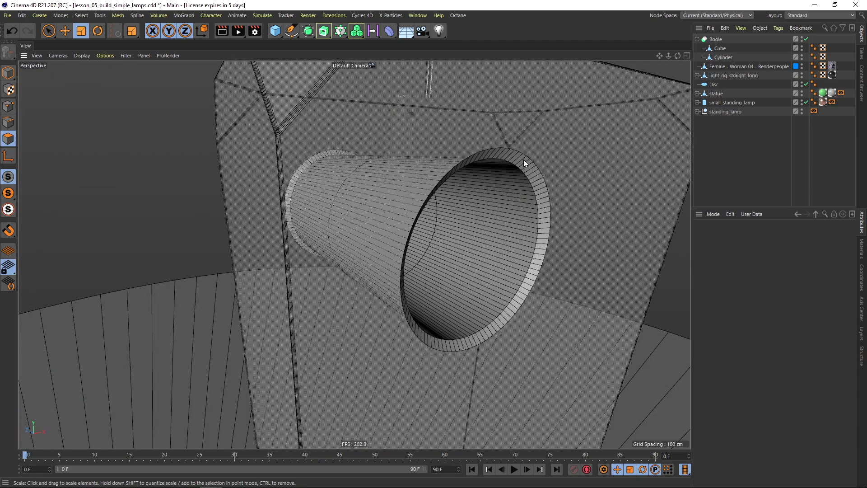
left_click_drag(383, 186, 545, 166, "alt")
left_click(716, 40)
left_click_drag(376, 210, 198, 215, "alt")
scroll(251, 196, "down", 5)
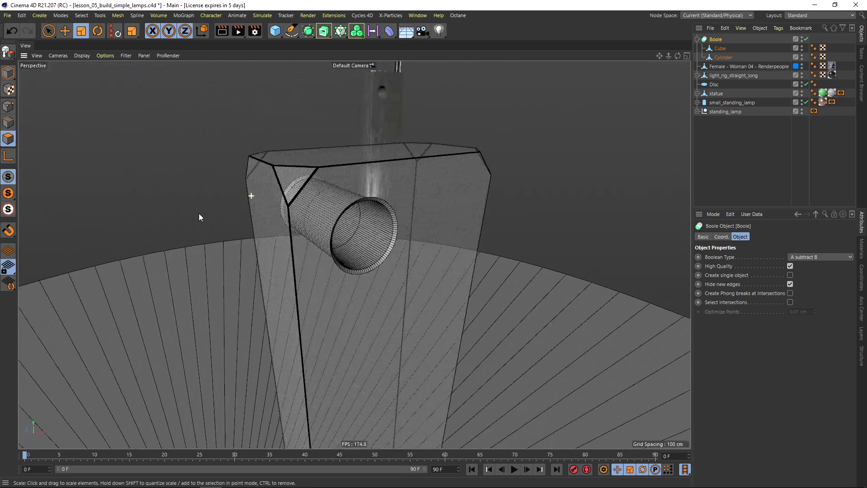
Make the Boole editable, merge its Cube and Cylinder into one object with the originals deleted, and take it out of the Boole
scroll(338, 205, "up", 3)
scroll(338, 205, "down", 2)
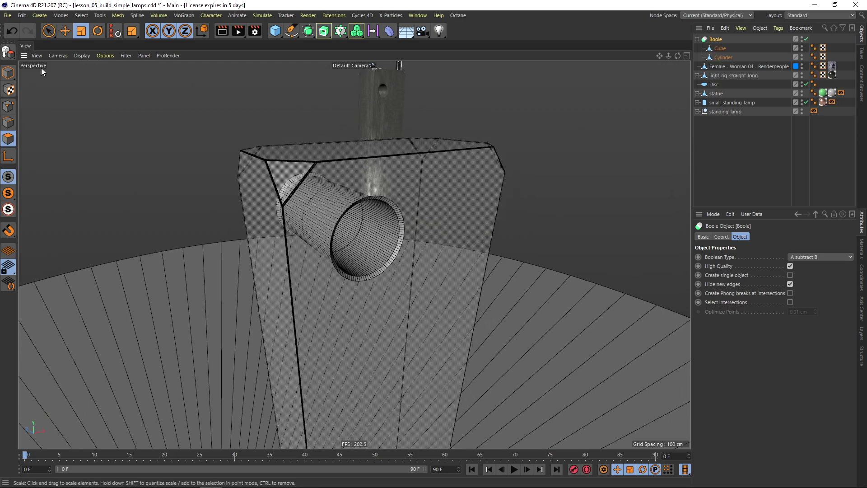
key("c")
left_click(717, 49)
left_click(719, 57, "shift")
right_click(722, 56)
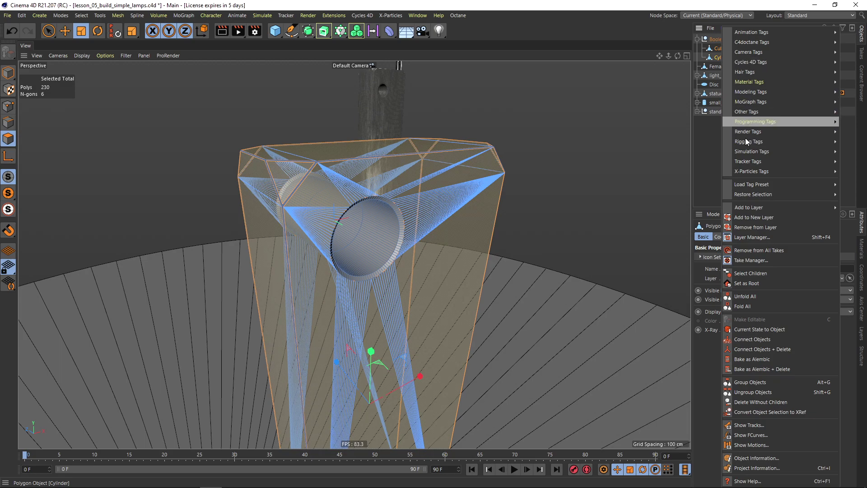
left_click(760, 349)
left_click_drag(719, 37, 719, 36)
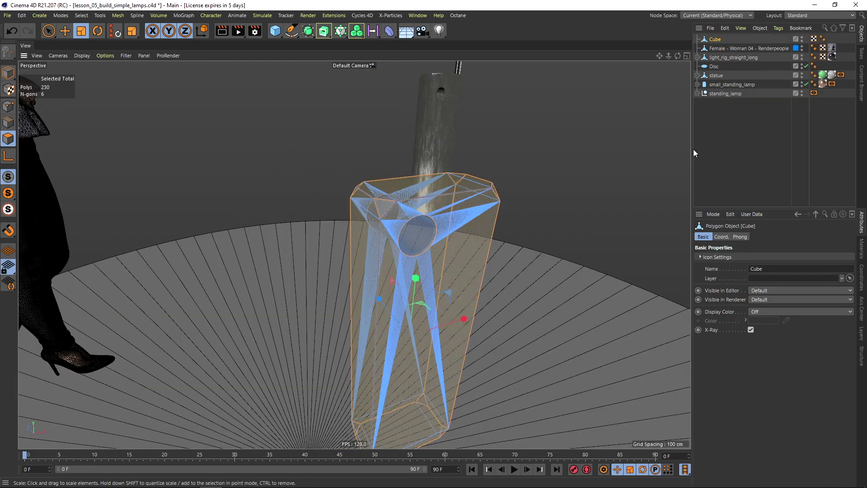
Turn off X-Ray for the merged base block, deselect it and look at the whole scene
left_click(751, 329)
left_click(757, 174)
left_click_drag(456, 215, 431, 253, "alt")
scroll(433, 237, "down", 5)
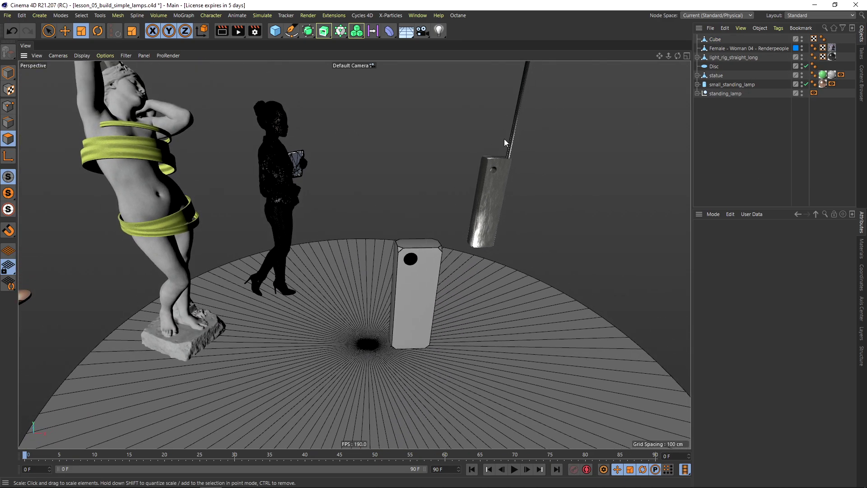
scroll(507, 134, "down", 5)
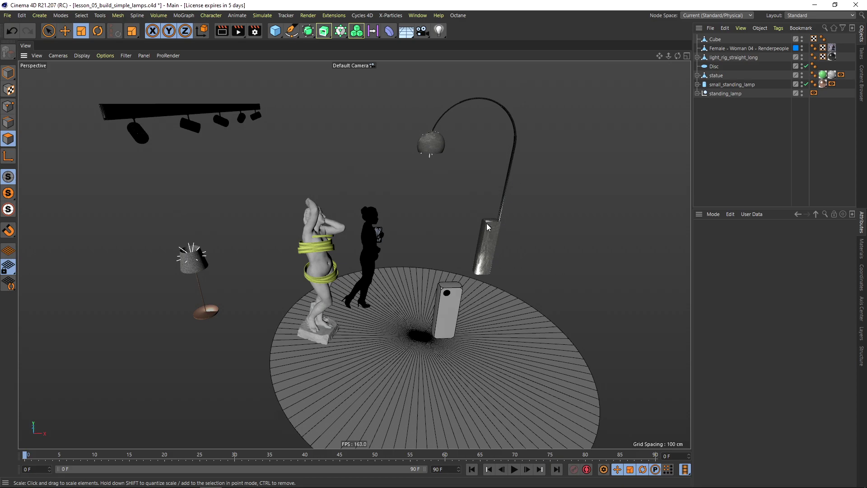
With the Spline Pen in the front view, draw an open spline from the block's top upward, across toward the woman, and slightly down
left_click_drag(291, 31, 329, 42)
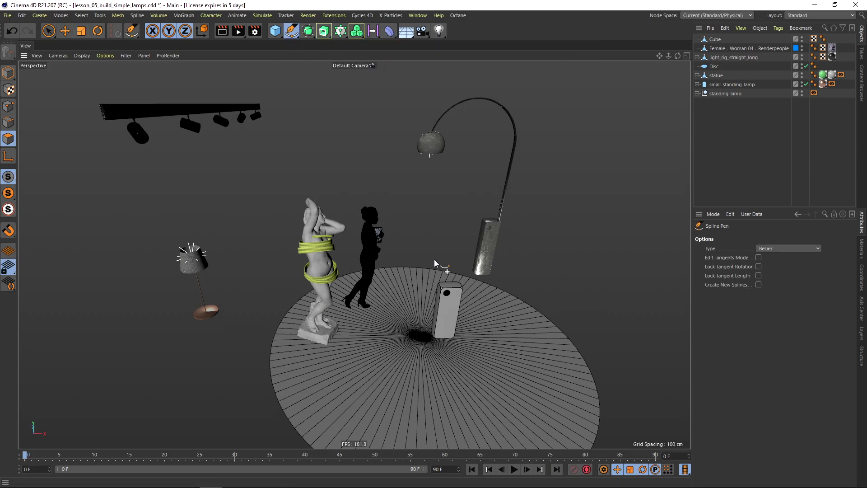
key("F4")
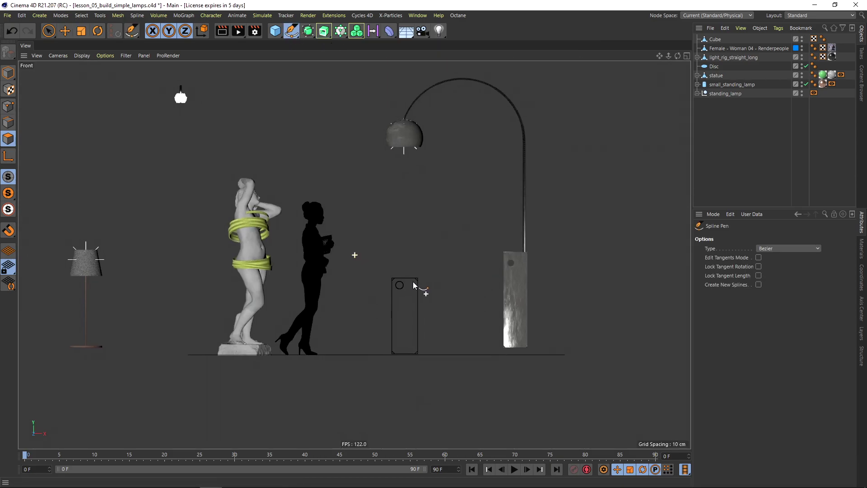
middle_click_drag(410, 280, 430, 286)
left_click(427, 286)
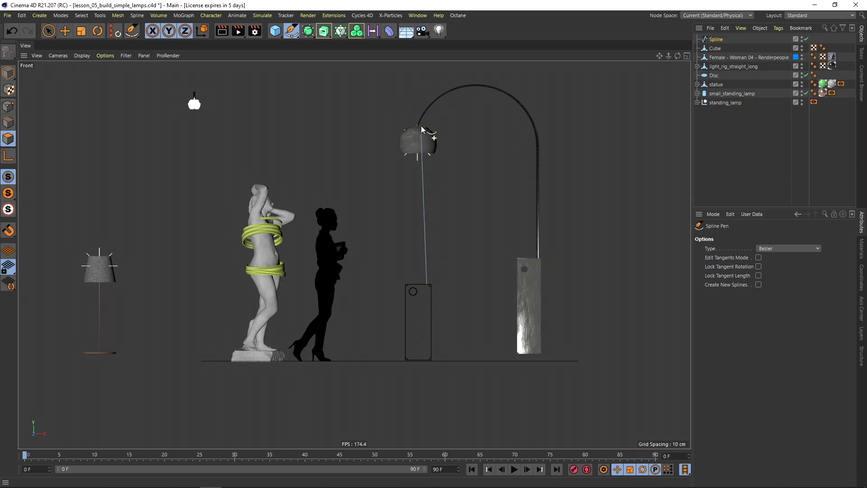
left_click(428, 90)
left_click(332, 88)
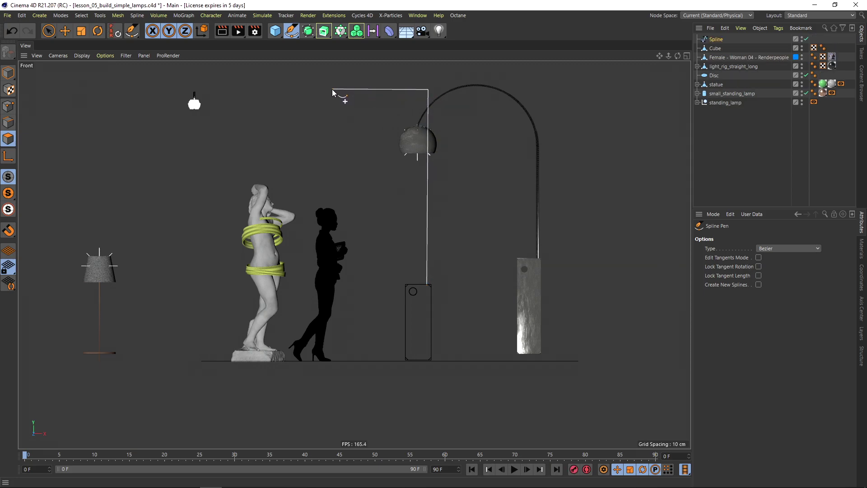
key("space")
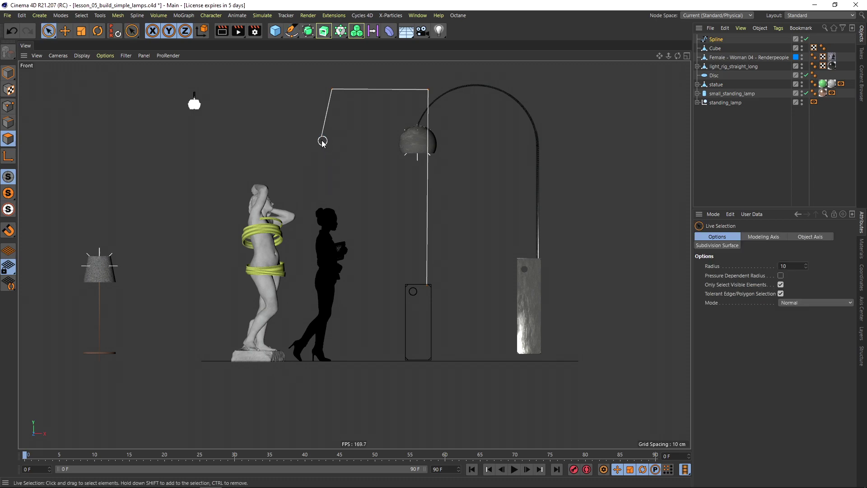
Select the two points of the spline's upright segment and scale them flat in X to make it exactly vertical
key("Return")
left_click_drag(360, 102, 355, 112)
left_click_drag(429, 81, 427, 290)
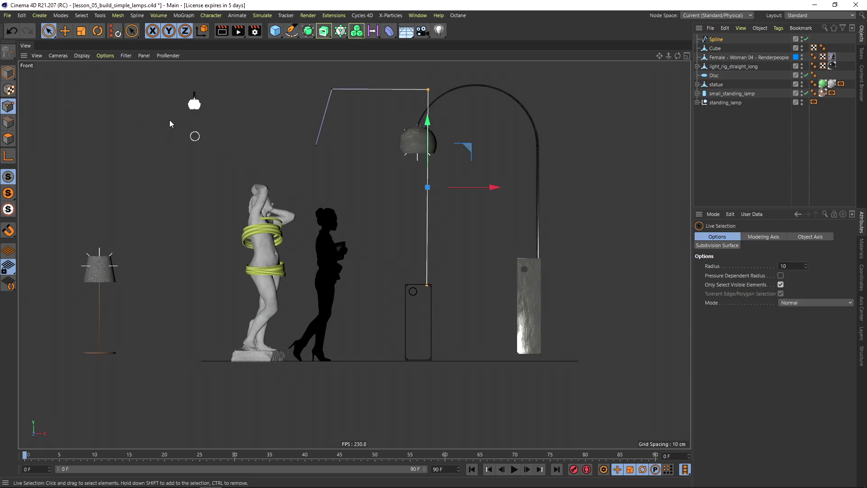
left_click(81, 31)
left_click_drag(488, 190, 428, 191)
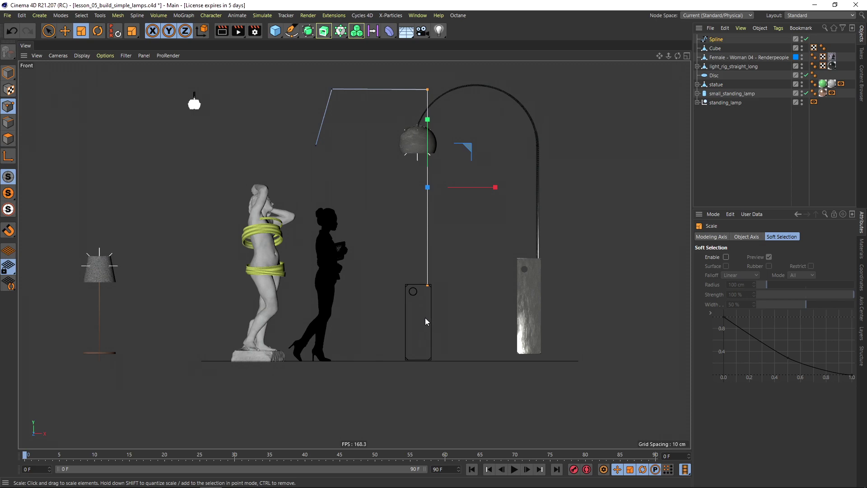
Chamfer the spline's two upper corner points with a radius large enough to form one continuous arch
left_click(49, 31)
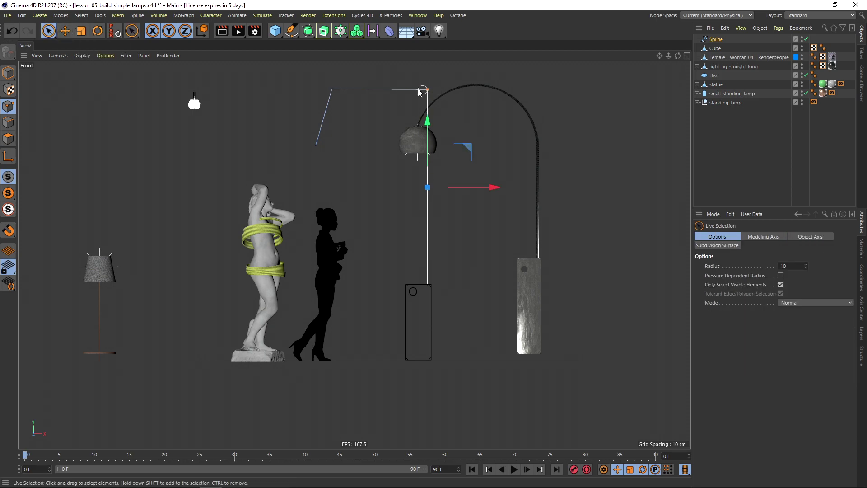
left_click(330, 89, "shift")
right_click(357, 151)
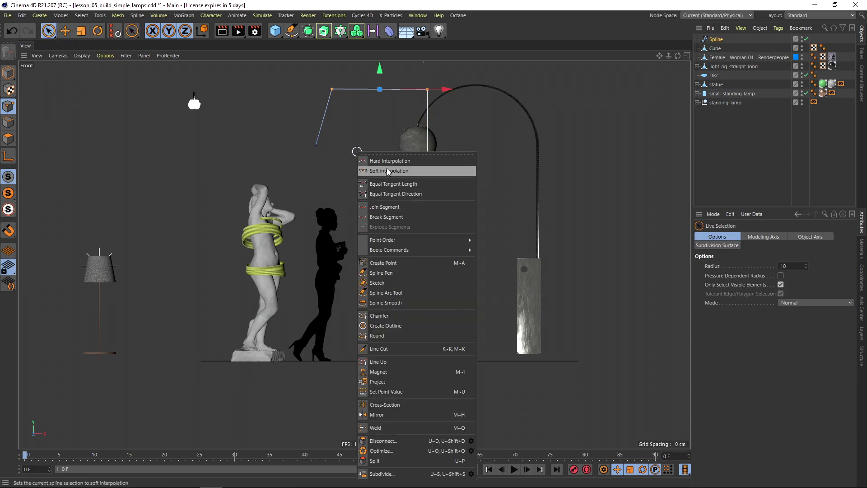
left_click(379, 316)
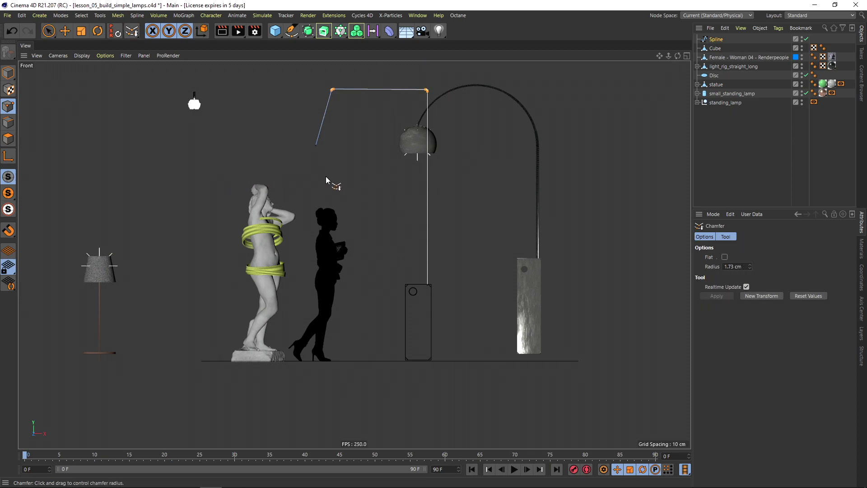
left_click_drag(750, 267, 759, 235)
left_click_drag(48, 31, 85, 41)
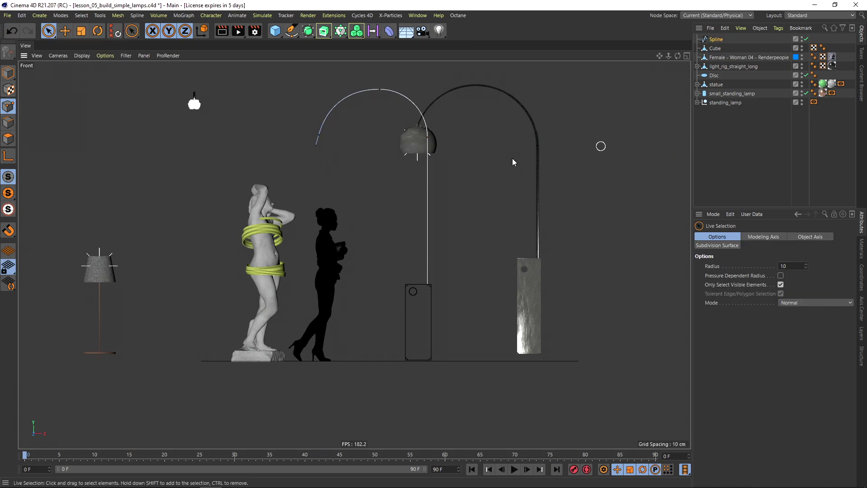
Return to the perspective view and add a cube sized 3 cm in X, 200 cm in Y and 3 cm in Z
key("F1")
left_click_drag(412, 211, 414, 205, "alt")
left_click_drag(275, 31, 357, 44)
left_click_drag(395, 224, 420, 213, "alt")
left_click(734, 257)
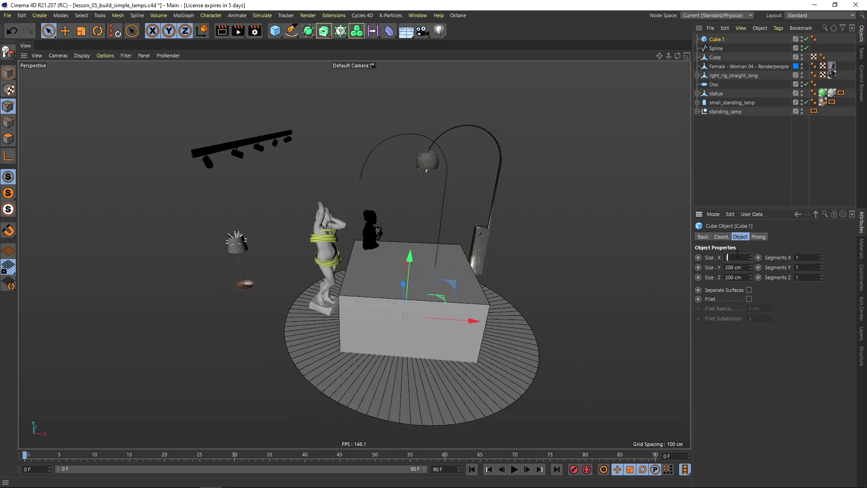
double_click(736, 267)
double_click(737, 279)
type("0")
key("Return")
type("3")
key("Return")
Move the thin cube so it stands above the base block along the spline's vertical part
scroll(494, 278, "up", 4)
left_click_drag(360, 310, 403, 178)
scroll(383, 271, "down", 3)
left_click_drag(383, 280, 394, 276, "alt")
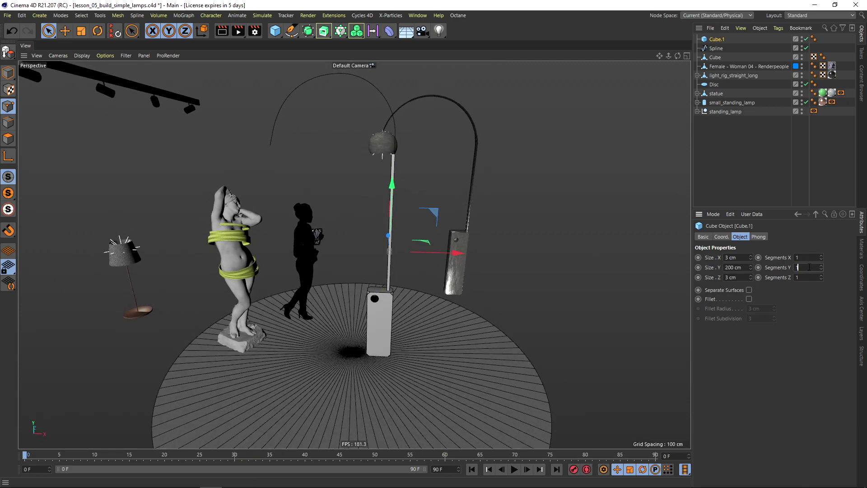
Set the thin cube's Y segments to 150
key("Return")
left_click_drag(396, 187, 394, 225, "alt")
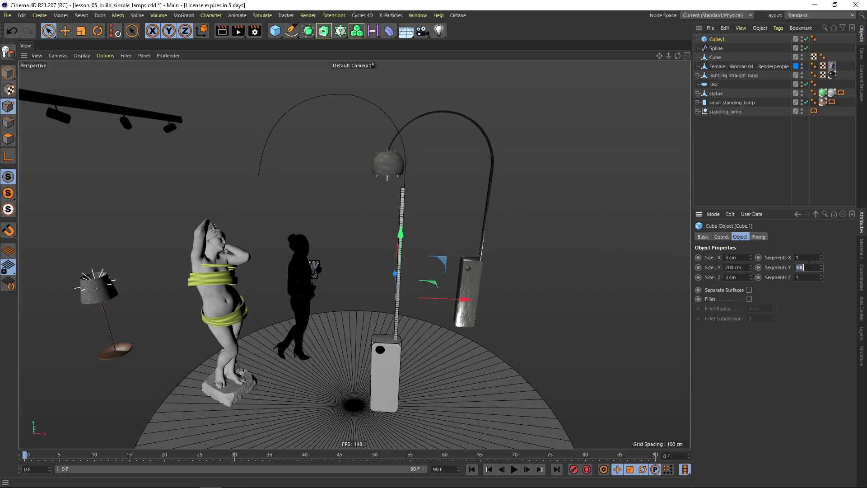
key("Return")
Enable the thin cube's fillet with a radius of 0.1 cm
left_click(749, 299)
key("o")
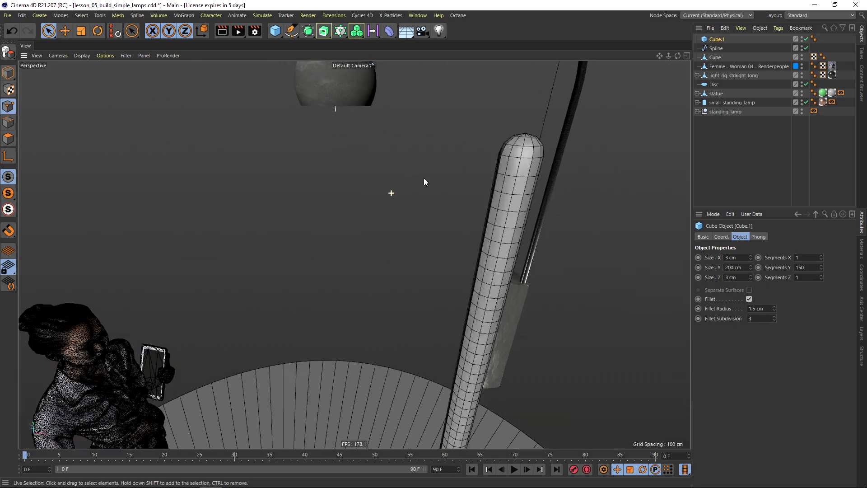
key("Return")
left_click_drag(452, 172, 453, 178, "alt")
mouse_move(452, 172)
right_mouse_down("alt")
mouse_move(494, 148)
mouse_move(443, 179)
right_mouse_up("alt")
scroll(434, 192, "down", 5)
scroll(430, 167, "up", 2)
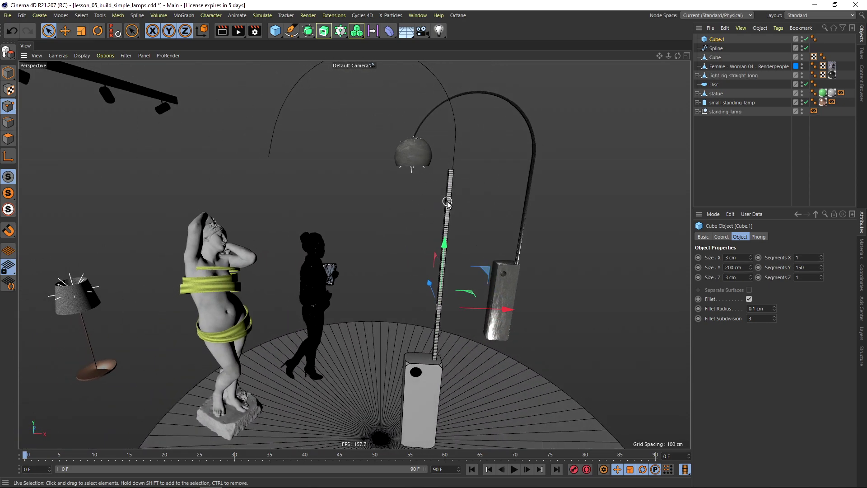
Switch the viewport display to shading without wireframe lines and check the post's rounded edges
left_click(82, 56)
left_click(88, 68)
scroll(450, 172, "up", 5)
mouse_move(451, 167)
left_mouse_down("alt")
mouse_move(454, 141)
mouse_move(405, 134)
left_mouse_up("alt")
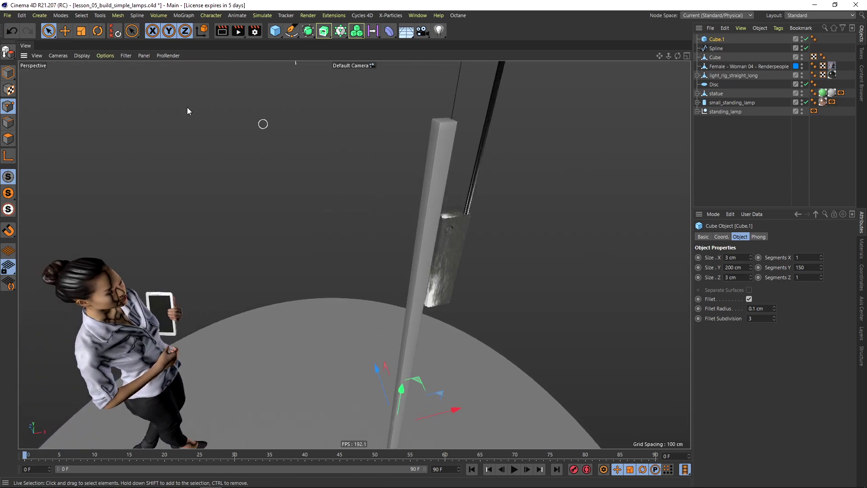
left_click(87, 56)
left_click(97, 69)
scroll(362, 189, "down", 6)
Add a Spline Wrap deformer as a child of the thin cube and assign the arched spline to it
left_click(390, 31)
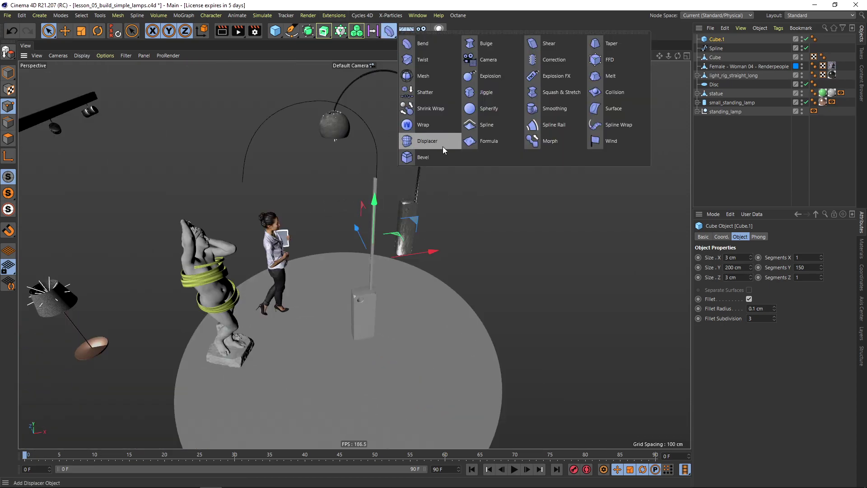
left_click(616, 125)
left_click_drag(720, 50, 720, 48)
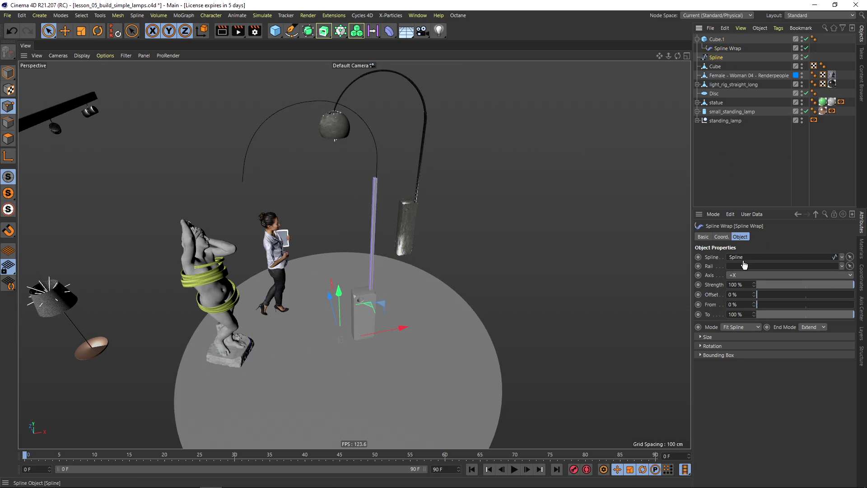
left_click_drag(744, 262, 743, 259)
left_click_drag(365, 237, 360, 232, "alt")
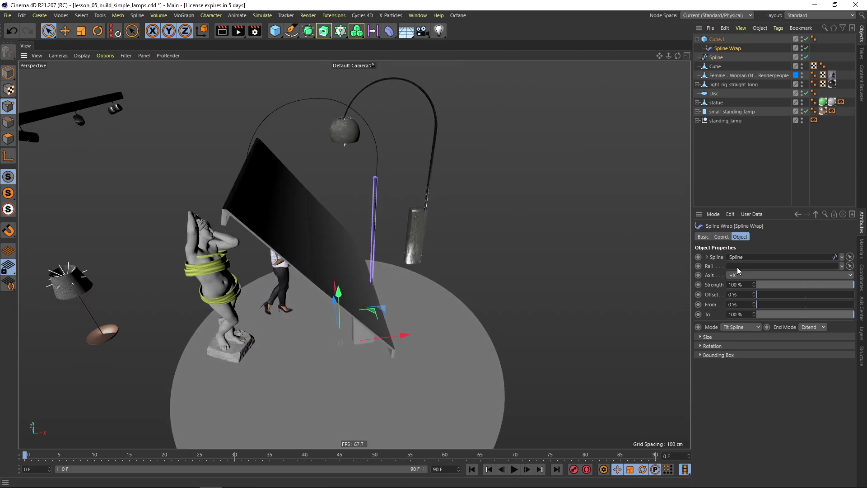
Set the Spline Wrap's axis to +Y to bend the post along the arch
left_click(736, 274)
left_click(749, 323)
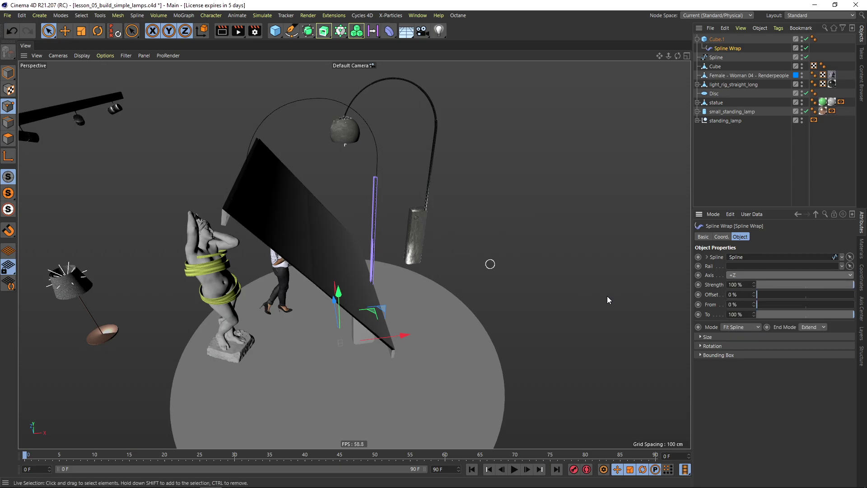
left_click(743, 272)
left_click(745, 307)
left_click_drag(334, 199, 352, 195, "alt")
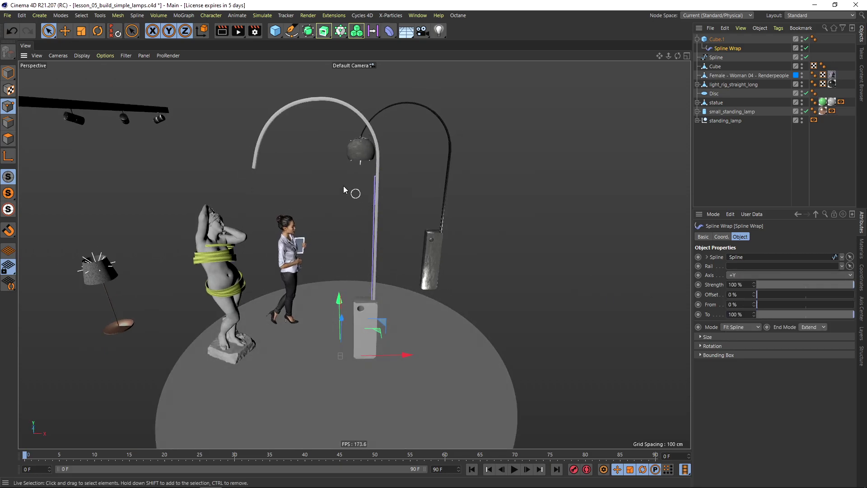
middle_click_drag(356, 180, 373, 188, "alt")
right_click_drag(374, 187, 400, 167, "alt")
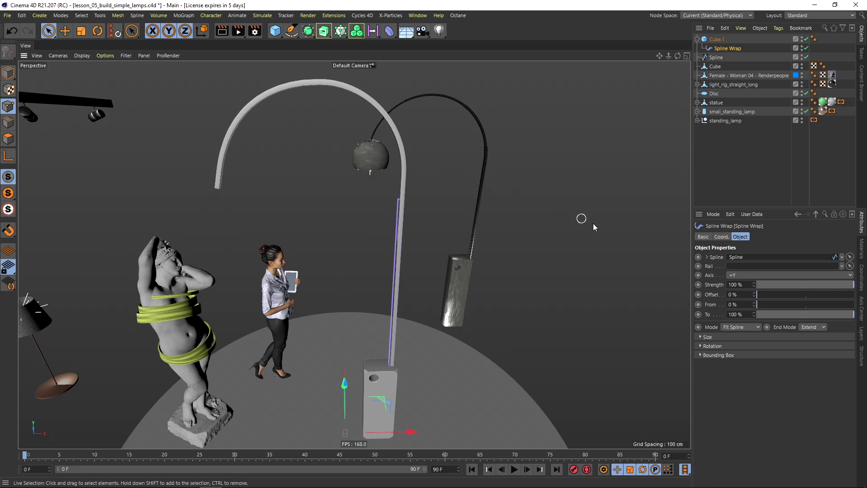
Set the Spline Wrap's To value to 50% and collapse the post's hierarchy
mouse_move(759, 294)
left_mouse_down()
mouse_move(769, 294)
mouse_move(751, 294)
left_mouse_up()
left_click_drag(847, 314, 803, 319)
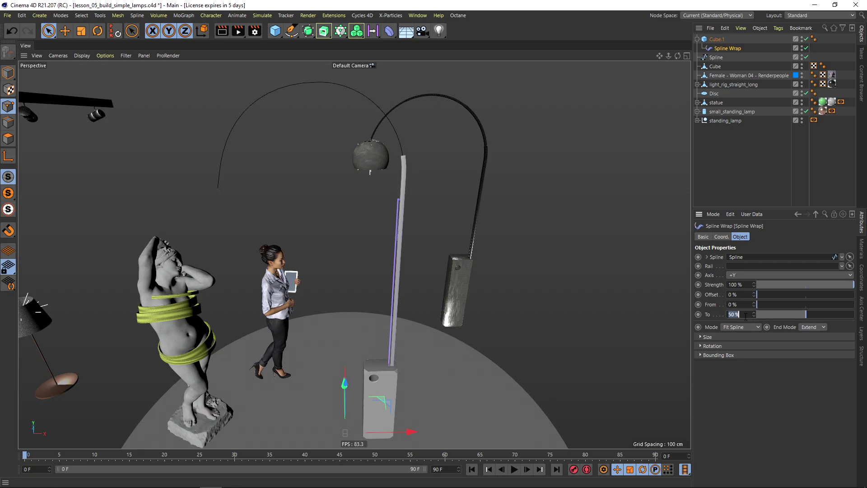
left_click(699, 41)
left_click(697, 39)
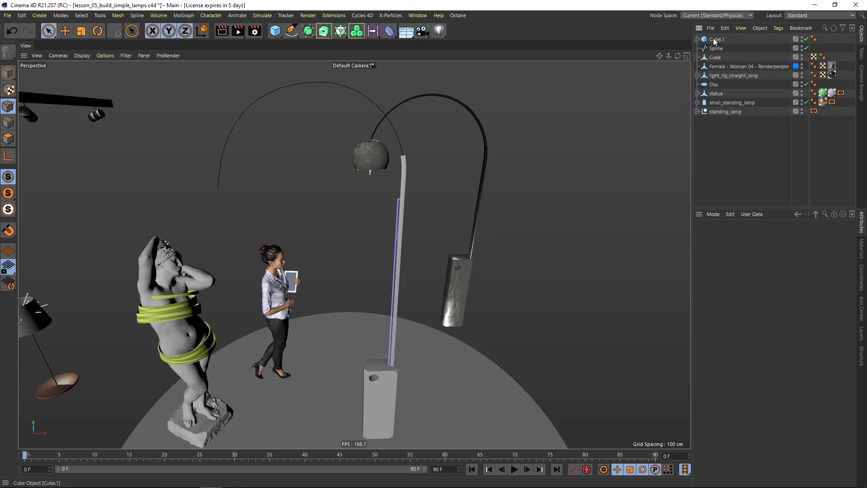
Duplicate the post with its Spline Wrap and set the copy's X and Z sizes to 2.5 cm
left_click_drag(712, 40, 713, 46, "ctrl")
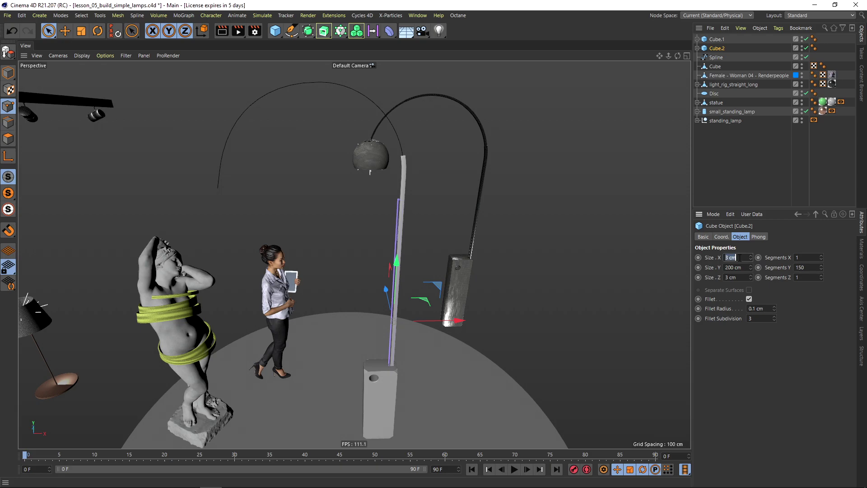
double_click(738, 277)
type("2,5")
key("Return")
scroll(407, 163, "up", 1)
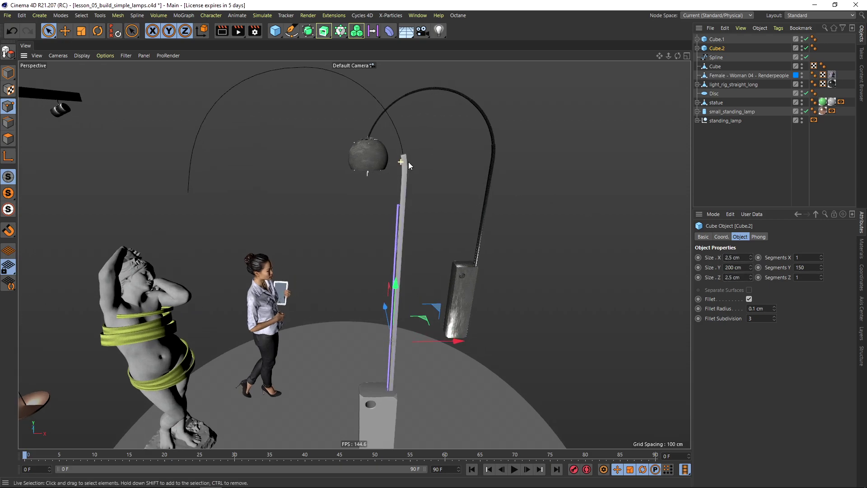
Set the To value of the second tube's Spline Wrap to 60% and inspect where it extends past the first
left_click(697, 48)
left_click(723, 59)
left_click(742, 317)
type("60")
key("Return")
left_click_drag(403, 161, 389, 237, "alt")
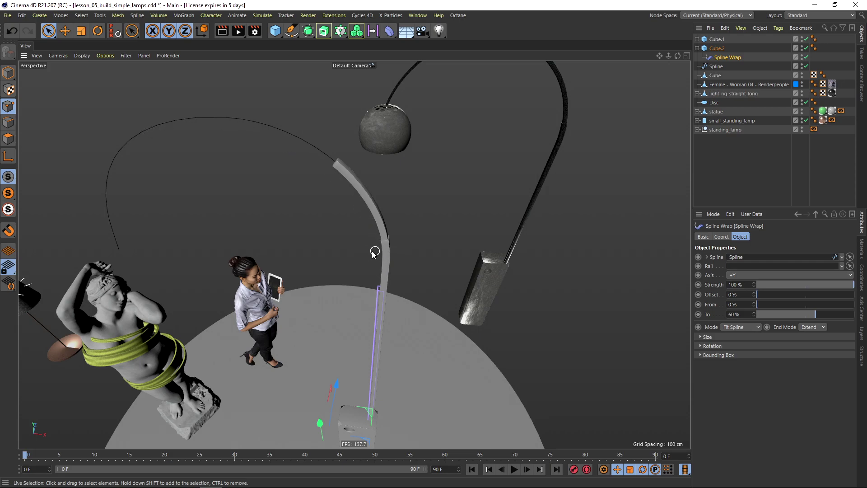
left_click_drag(401, 266, 376, 261, "alt")
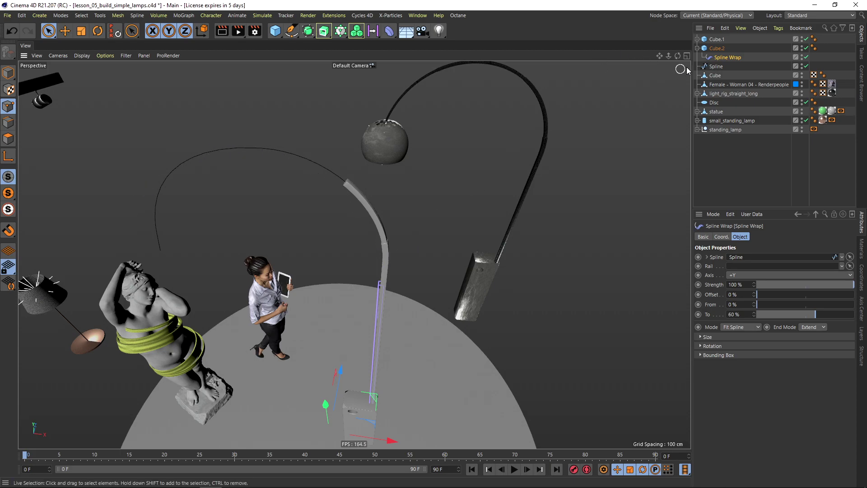
Duplicate the second tube with its Spline Wrap and set the copy's X and Z sizes to 2 cm
left_click(698, 48)
double_click(739, 257)
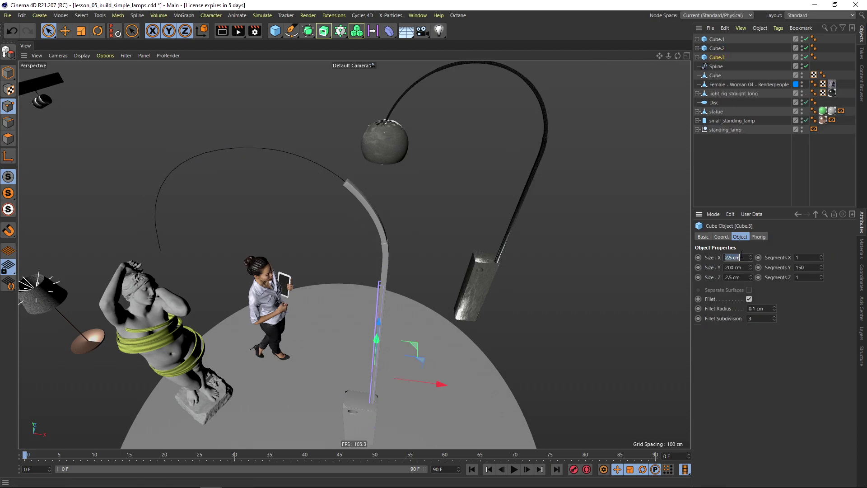
left_click(741, 277)
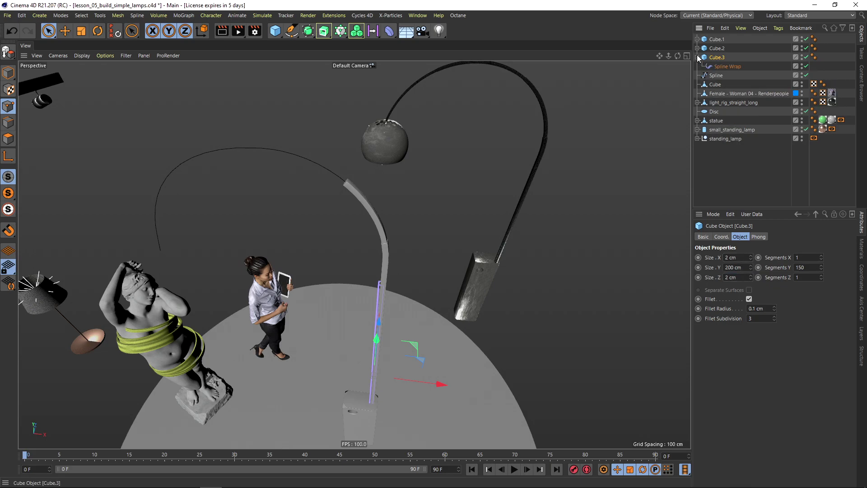
Set the To value of the third tube's Spline Wrap to 70%
left_click(747, 316)
type("70")
key("Return")
left_click_drag(242, 158, 329, 113, "alt")
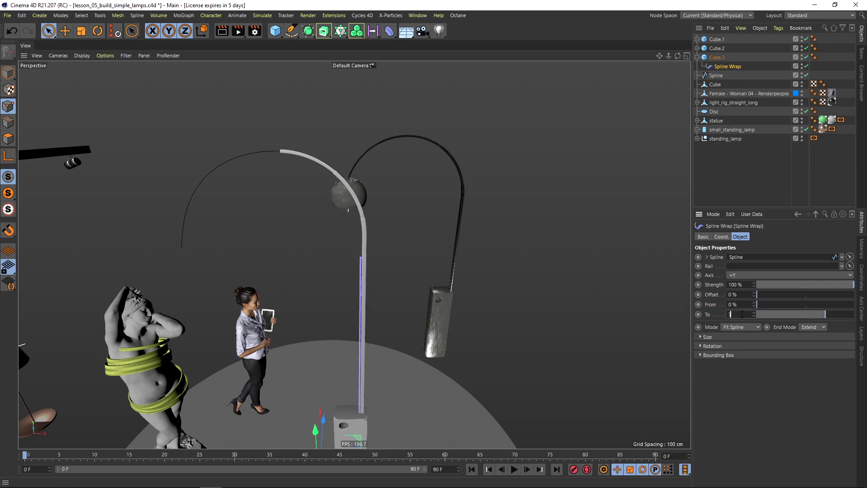
Add a fourth tube copy sized 1.75 cm in X and Z and wrapped to 90%, plus a fifth copy wrapped to 100%
left_click_drag(718, 65, 719, 66, "ctrl")
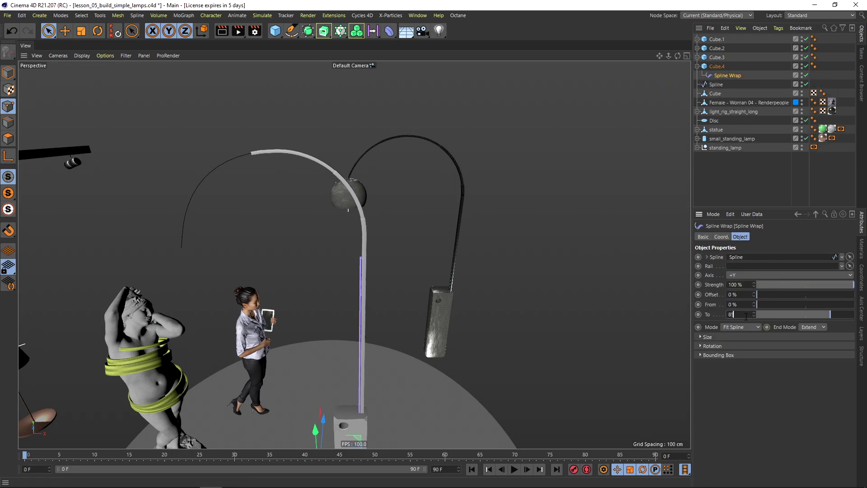
left_click(697, 66)
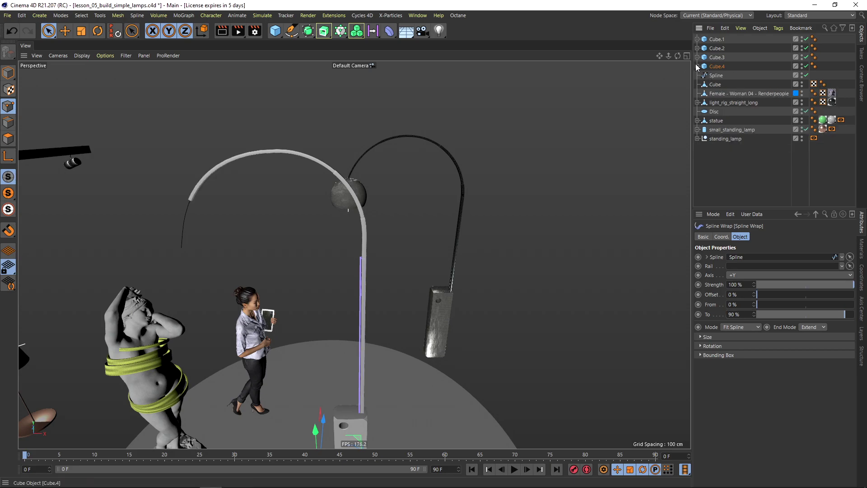
left_click_drag(720, 75, 720, 76, "ctrl")
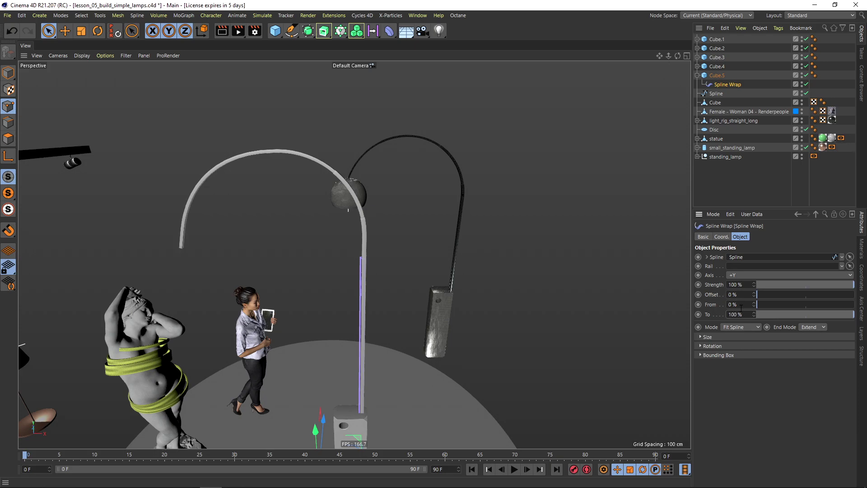
left_click(719, 76)
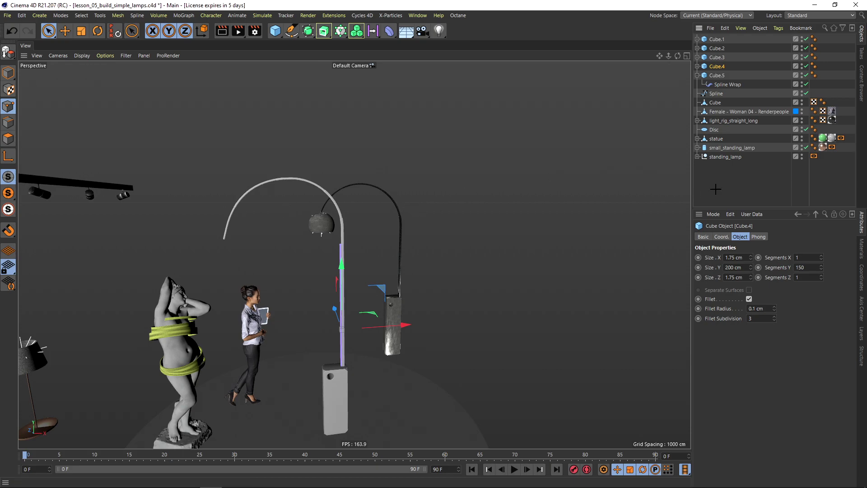
Check the reference lamp's shade, then add a sphere and place it at the free end of the arch
left_click(325, 218)
scroll(326, 223, "up", 3)
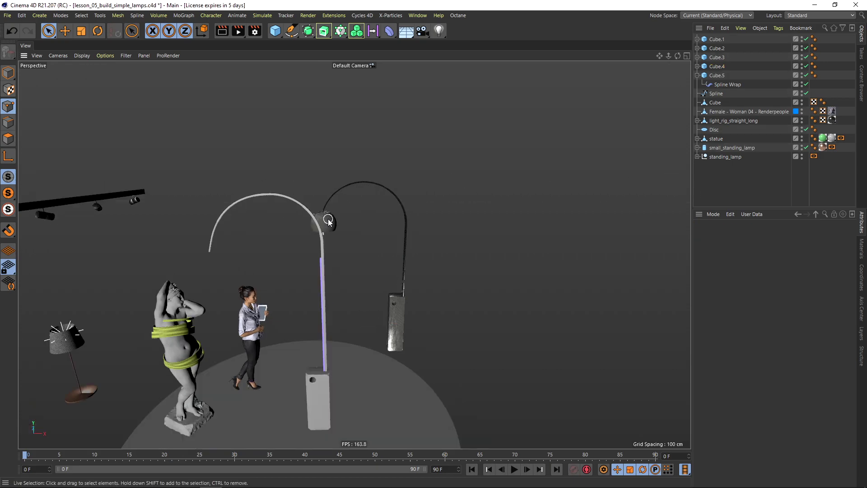
mouse_move(316, 224)
left_mouse_down("alt")
mouse_move(343, 204)
mouse_move(359, 151)
mouse_move(327, 225)
left_mouse_up("alt")
scroll(335, 226, "up", 5)
scroll(327, 225, "down", 5)
left_click_drag(276, 27, 443, 59)
scroll(283, 245, "down", 5)
left_click_drag(284, 246, 303, 217, "alt")
Set the sphere's radius to 30 cm and its segments to 100
type("0")
key("Tab")
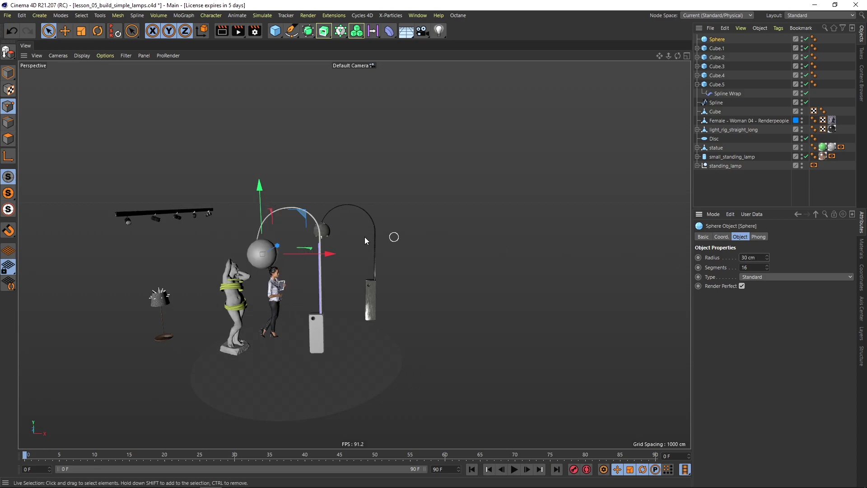
scroll(264, 250, "up", 5)
type("100")
key("Return")
scroll(272, 256, "up", 3)
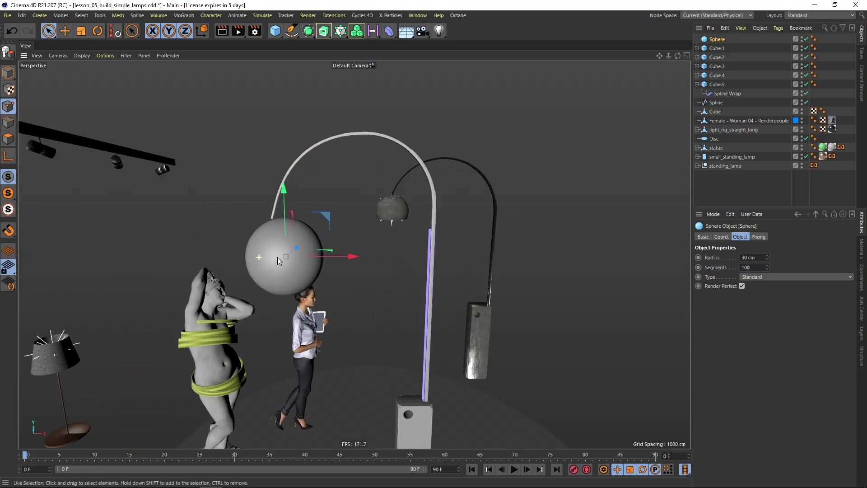
Display the scene shaded with wireframe lines and reposition the sphere beneath the arch's free end
left_click(81, 55)
left_click(94, 75)
scroll(330, 287, "up", 2)
left_click_drag(326, 218, 311, 216)
left_click_drag(258, 179, 265, 188, "alt")
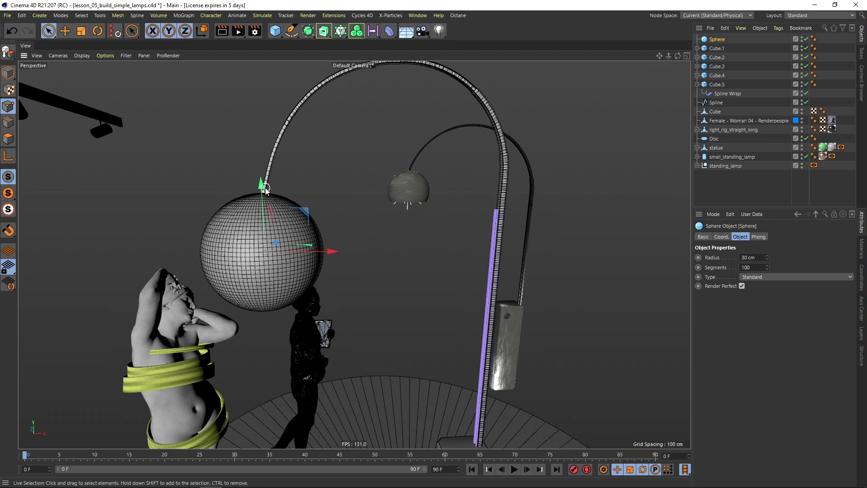
left_click_drag(307, 209, 312, 180)
left_click_drag(302, 180, 276, 147, "alt")
scroll(276, 149, "down", 3)
scroll(268, 197, "up", 1)
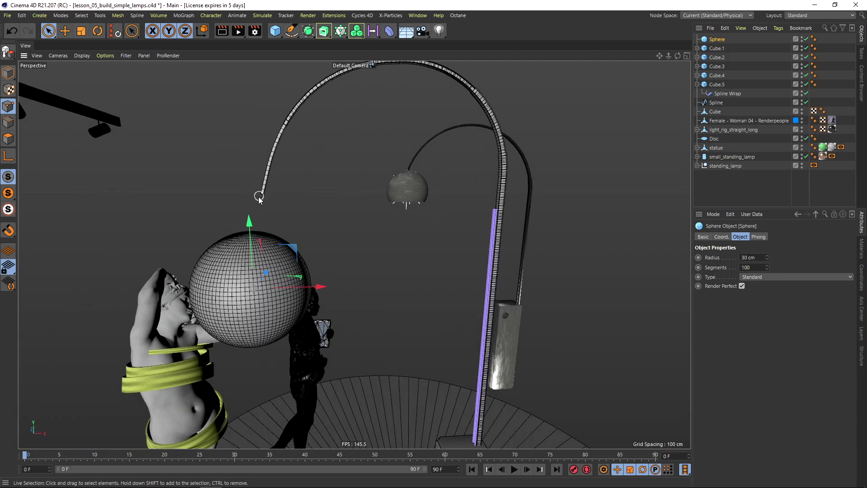
Shorten the fifth tube by setting its Spline Wrap's To value to 94%, and hide the guide spline
left_click(727, 94)
left_click_drag(854, 314, 852, 315)
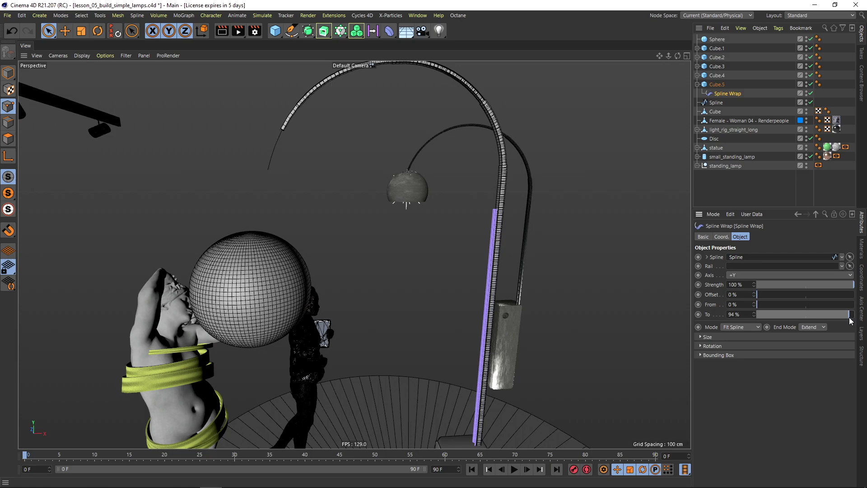
left_click(715, 102)
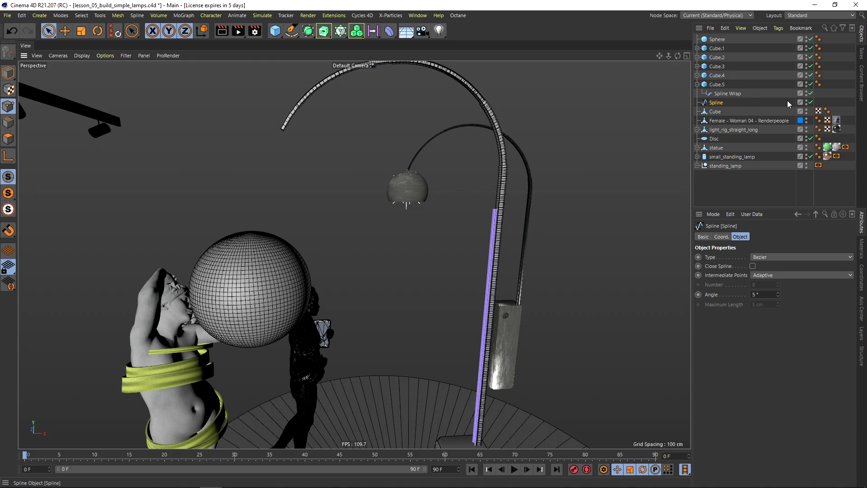
left_click(698, 84)
Move the sphere up so its top meets the end of the shortened arch
left_click(717, 40)
left_click_drag(296, 257, 328, 148)
left_click_drag(289, 137, 302, 147, "alt")
right_click_drag(302, 147, 303, 158, "alt")
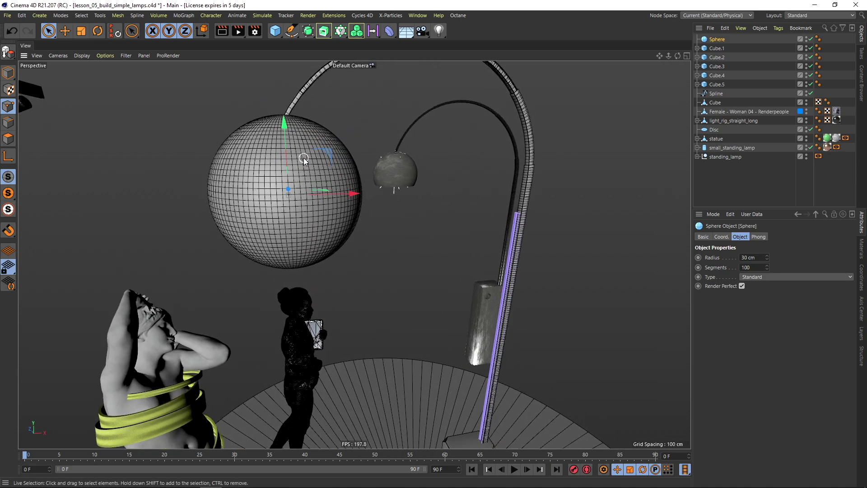
Set the sphere's radius to 18 cm
scroll(304, 158, "down", 3)
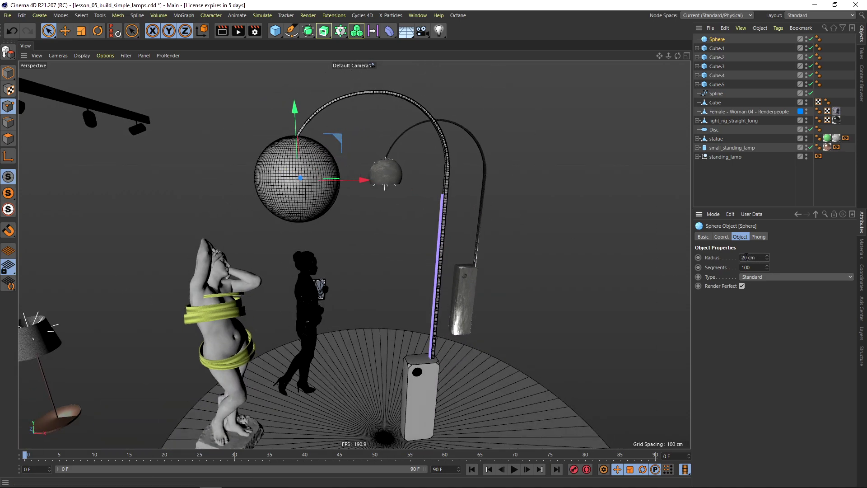
key("Return")
scroll(311, 182, "up", 1)
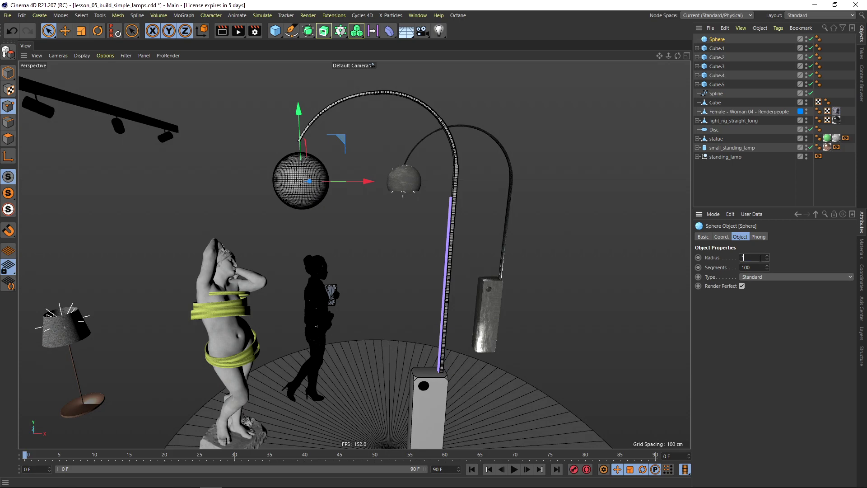
type("8")
key("Return")
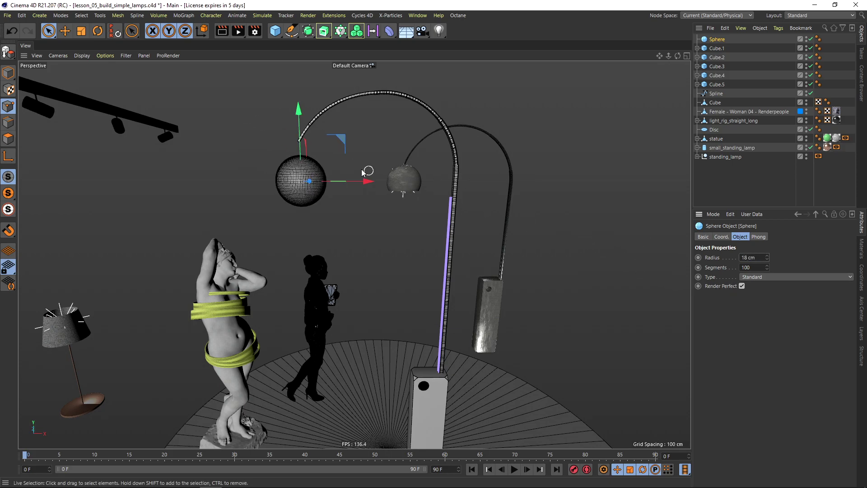
Raise the resized sphere until its top touches the arch's tip again
scroll(306, 170, "up", 2)
left_click_drag(343, 141, 341, 122)
mouse_move(306, 141)
left_mouse_down("alt")
mouse_move(312, 162)
mouse_move(296, 154)
left_mouse_up("alt")
scroll(311, 159, "up", 3)
Make the sphere editable and switch to polygon editing
left_click(8, 53)
left_click(9, 139)
left_click_drag(300, 223, 300, 213, "alt")
scroll(299, 213, "up", 3)
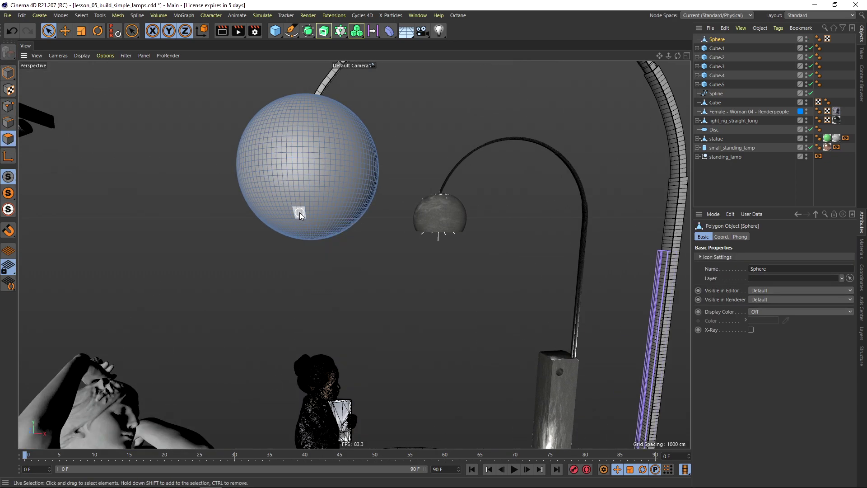
Loop-select a polygon ring on the sphere's lower half, fill-select the cap beneath it and delete the selection to open the shade
key("u")
key("l")
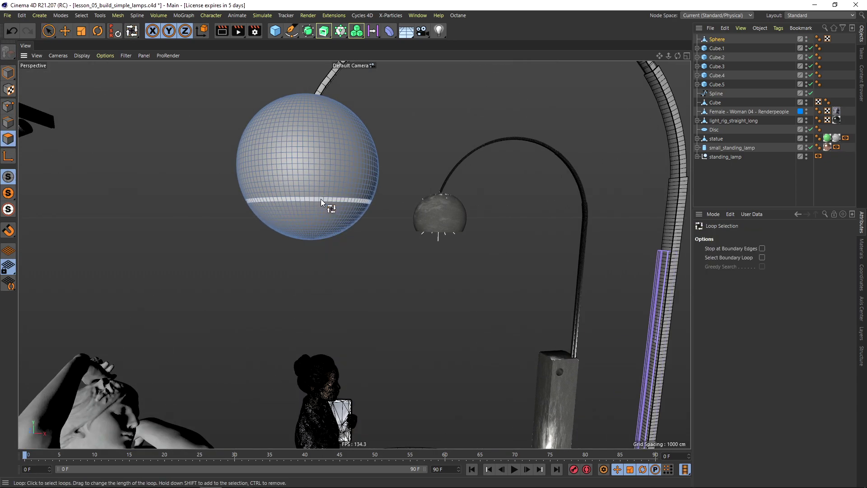
left_click(321, 199)
key("u")
key("f")
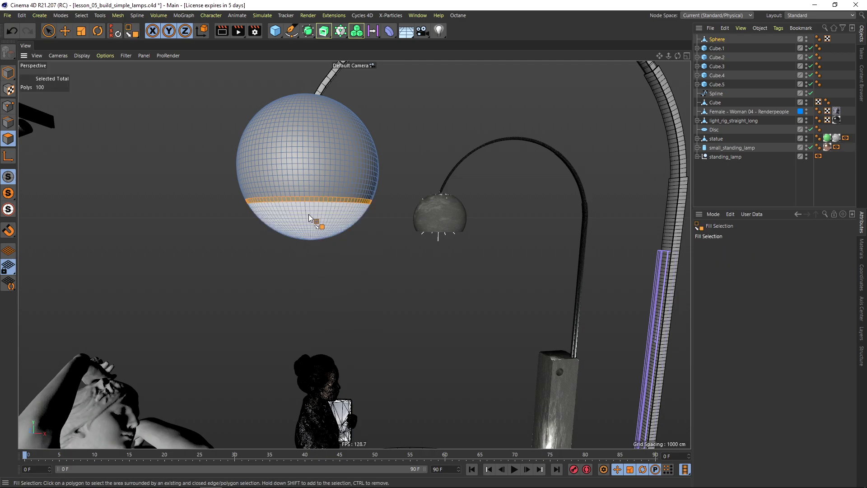
left_click(310, 216)
key("Delete")
scroll(310, 217, "down", 3)
left_click_drag(310, 152, 299, 176, "alt")
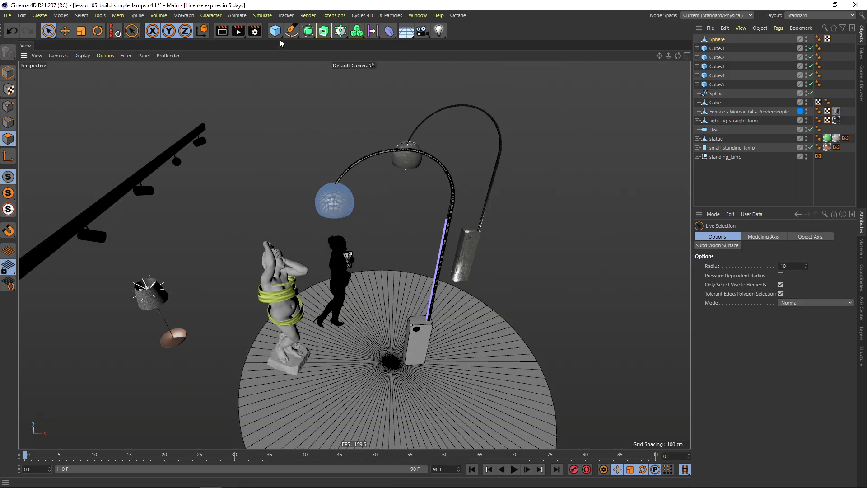
Add a cylinder and set its radius to 3 cm
left_click(275, 31)
left_click(451, 43)
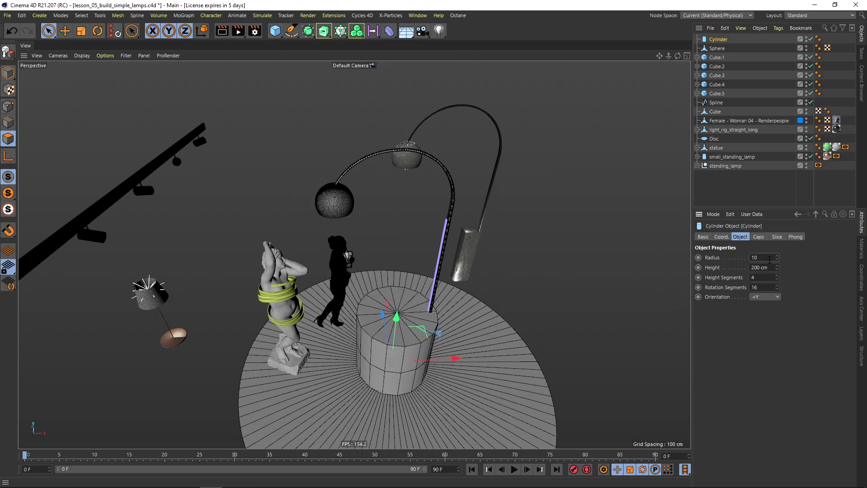
key("Return")
scroll(341, 351, "up", 3)
type("3")
key("Return")
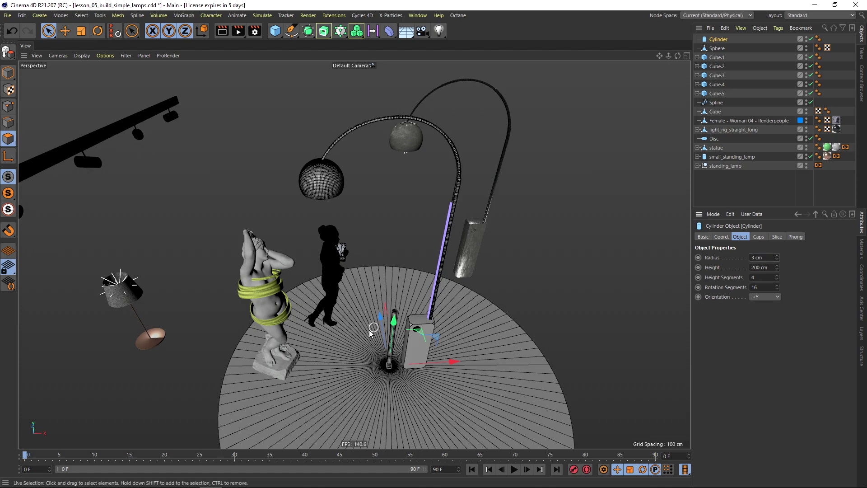
Move the cylinder onto the top of the lamp shade and set its radius to 1.5 cm and height to 30 cm
left_click_drag(394, 320, 421, 81)
left_click_drag(472, 158, 382, 161)
key("Return")
left_click_drag(312, 155, 323, 178, "alt")
scroll(323, 178, "up", 4)
double_click(762, 268)
type("30")
key("Return")
scroll(356, 216, "up", 3)
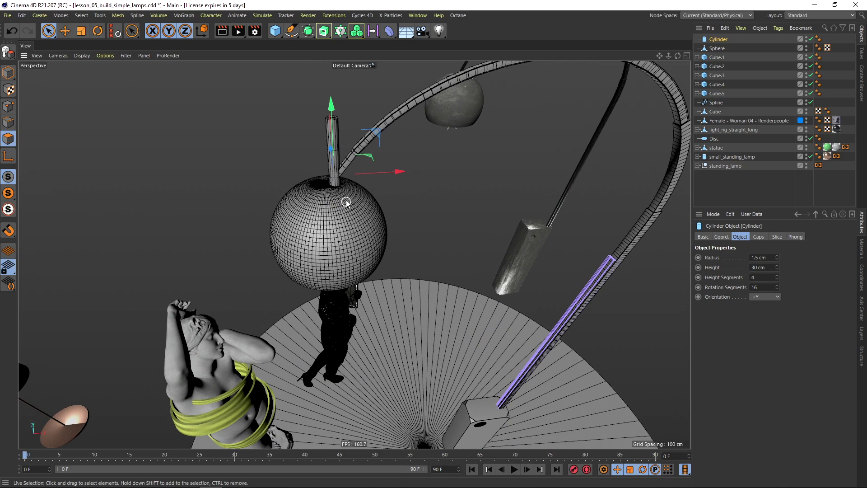
Center the cylinder along X over the pole of the lamp shade
left_click_drag(395, 170, 387, 172)
left_click_drag(339, 154, 339, 171, "alt")
scroll(338, 171, "up", 4)
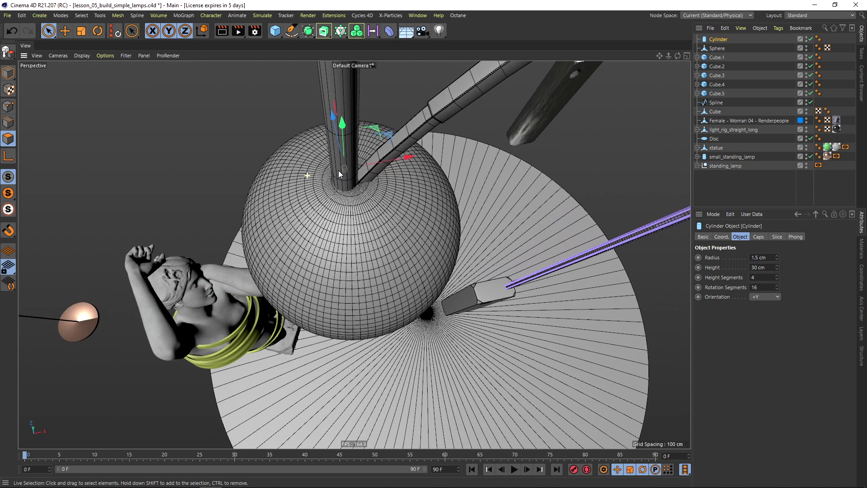
left_click_drag(405, 158, 414, 158)
scroll(369, 181, "down", 6)
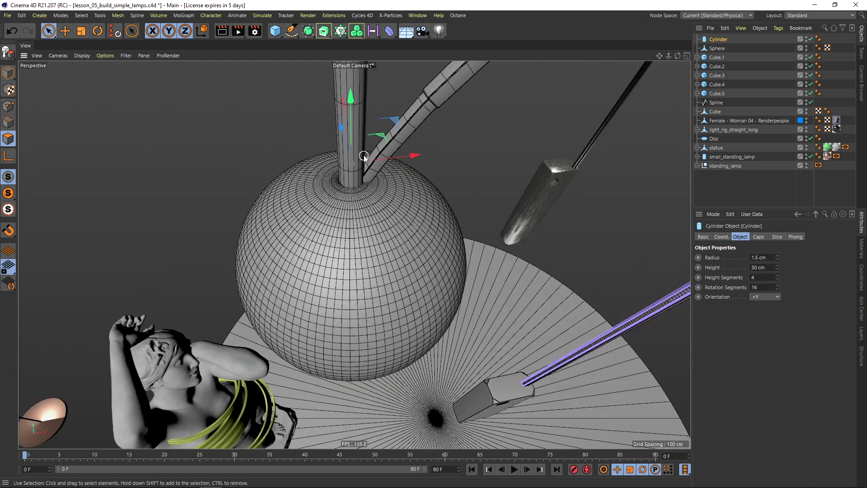
Place the cylinder inside a Cloner and set the Cloner's mode to Radial
left_click(357, 31)
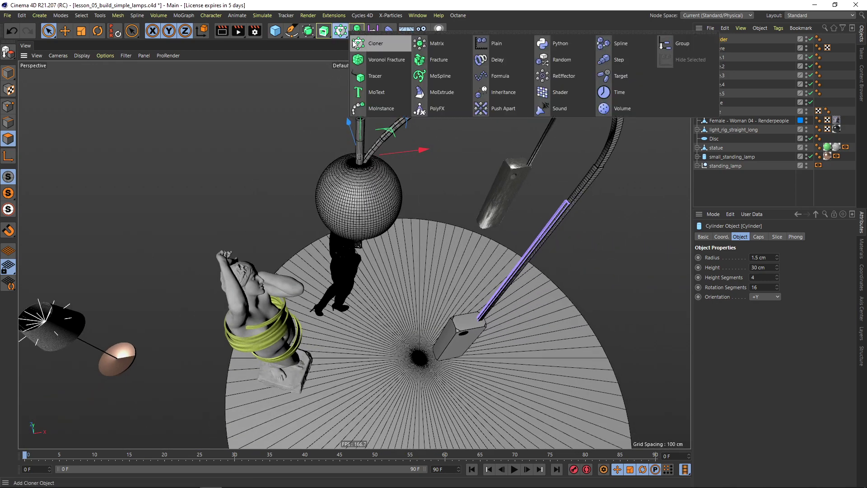
left_click(383, 49, "alt")
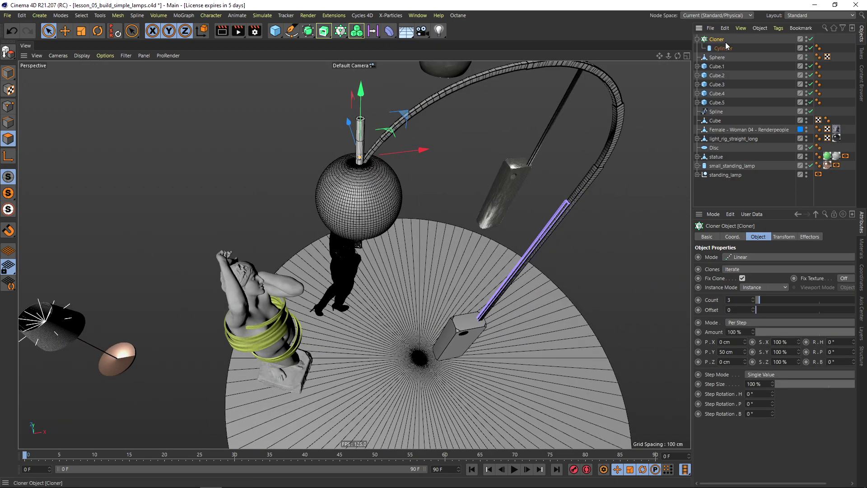
left_click(743, 256)
left_click(732, 291)
scroll(407, 186, "down", 2)
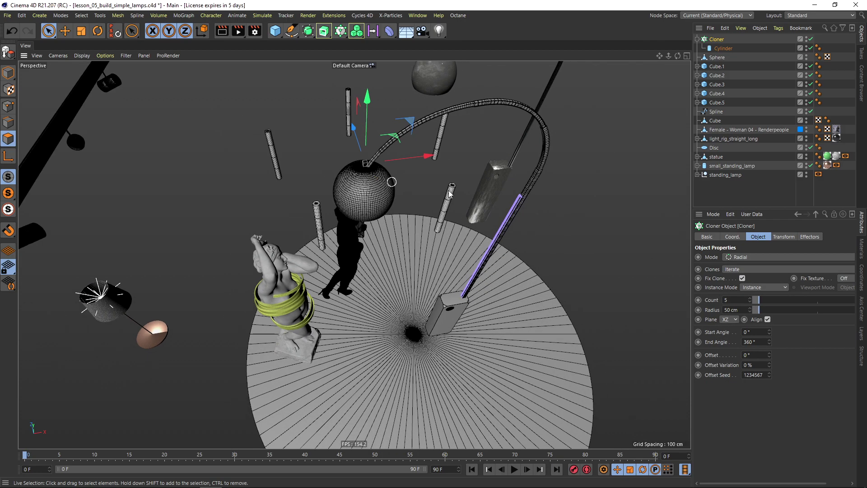
Set the Cloner's radius to 5 cm and its count to 7
left_click_drag(757, 309, 748, 293)
scroll(379, 167, "up", 4)
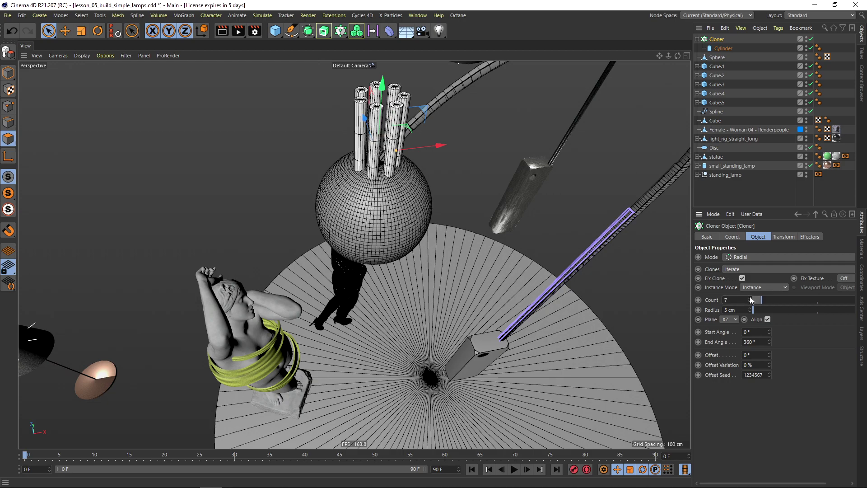
scroll(391, 206, "up", 2)
scroll(391, 206, "up", 1)
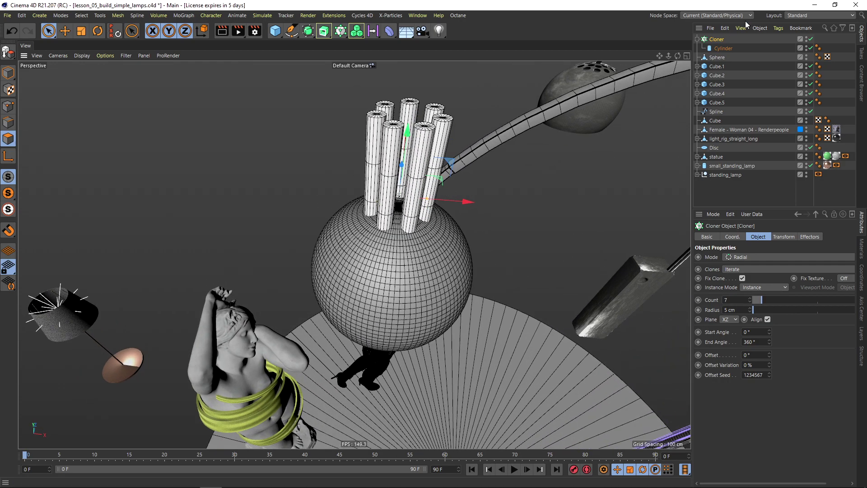
Group the cylinder under a null inside the Cloner and expand that null
left_click(722, 51)
key("alt+g")
key("alt+h")
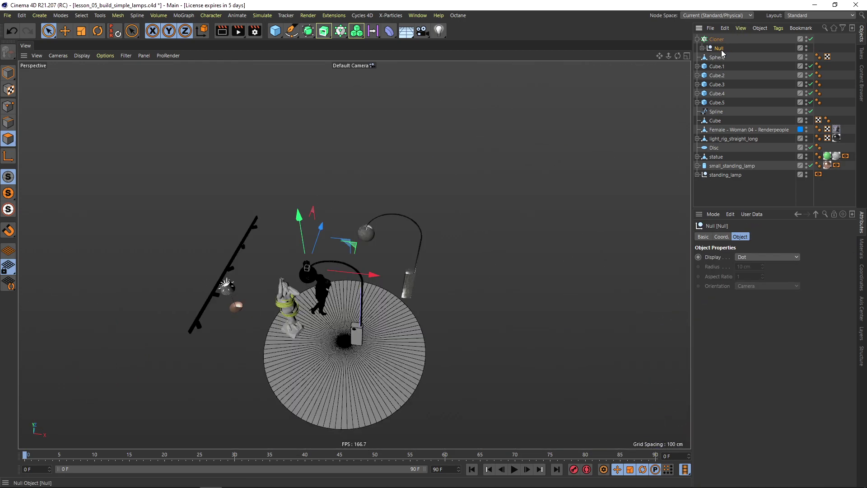
left_click(703, 49)
Tilt the cylinder inside the null outward so the cloned cylinders fan out around the shade's pole
left_click(722, 58)
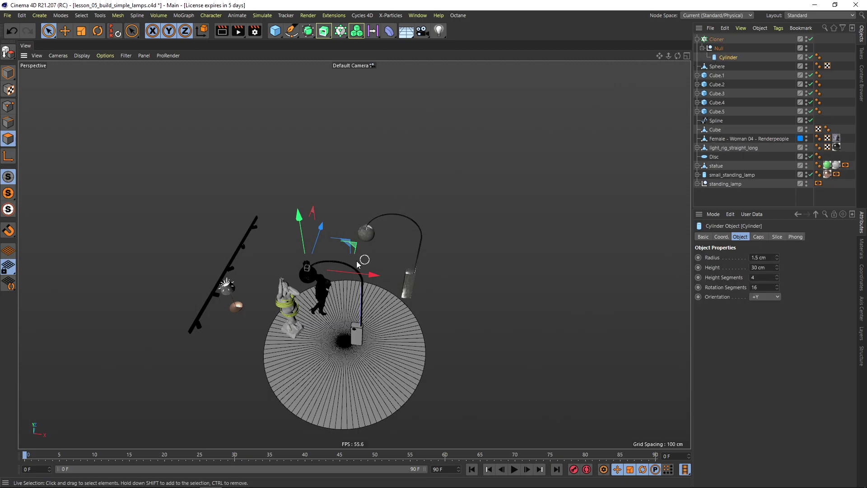
key("o")
key("r")
left_click(721, 237)
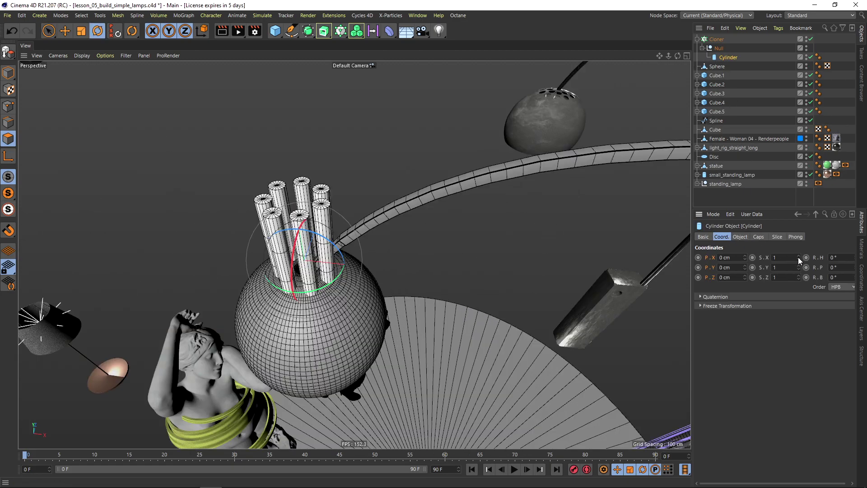
left_click_drag(692, 269, 676, 269)
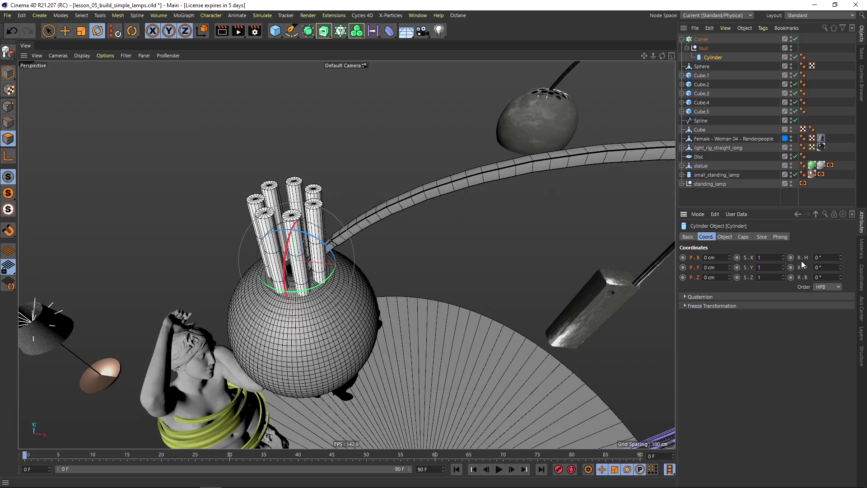
left_click_drag(840, 261, 836, 276)
key("ctrl+z")
Set the Cloner's radius to 7 cm and the cylinder's height to 10 cm
left_click(702, 40)
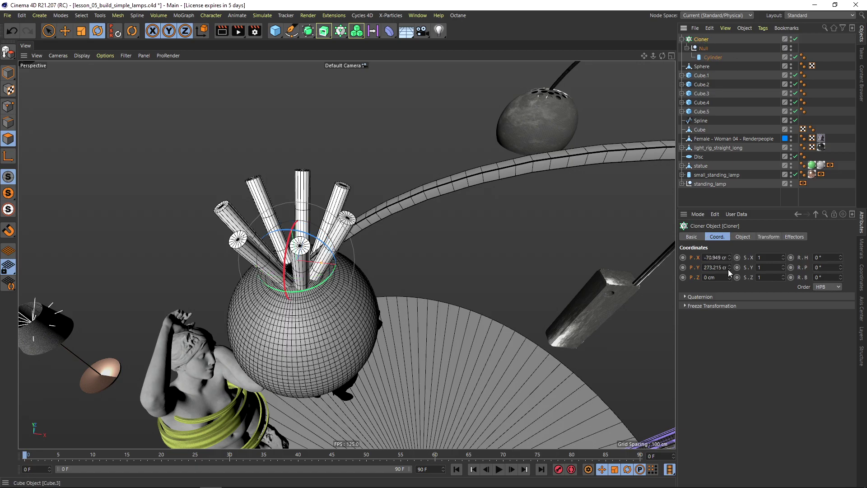
left_click(743, 237)
left_click_drag(734, 311, 734, 303)
mouse_move(298, 283)
left_mouse_down("alt")
mouse_move(311, 326)
mouse_move(255, 273)
mouse_move(302, 223)
mouse_move(317, 270)
left_mouse_up("alt")
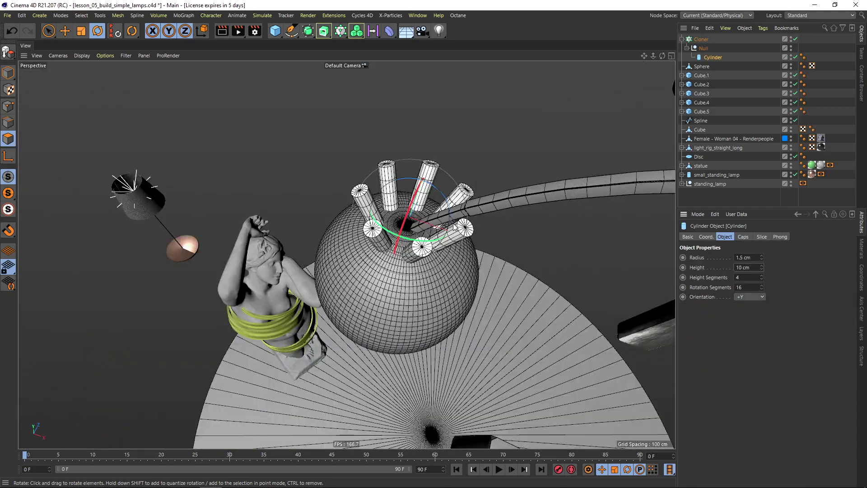
left_click_drag(425, 241, 450, 202, "alt")
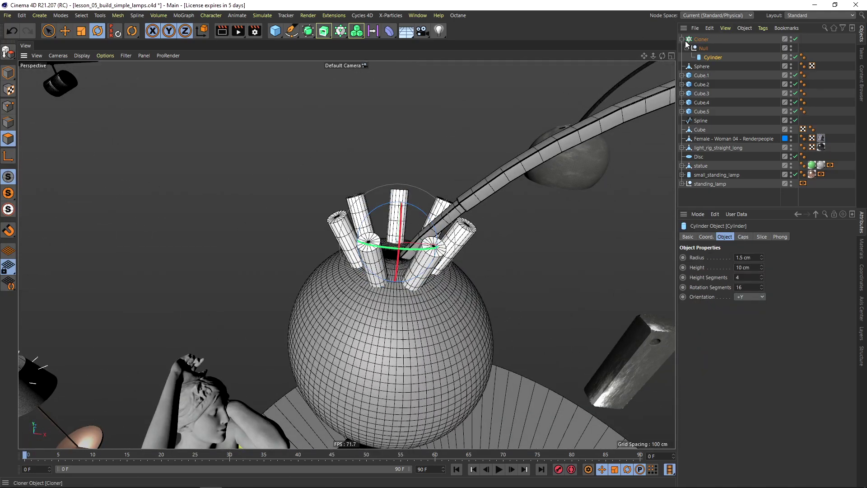
Duplicate the Cloner and set the copy's radius to 11 cm to form an outer ring of cylinders
left_click(682, 39)
left_click_drag(700, 40, 701, 44, "ctrl")
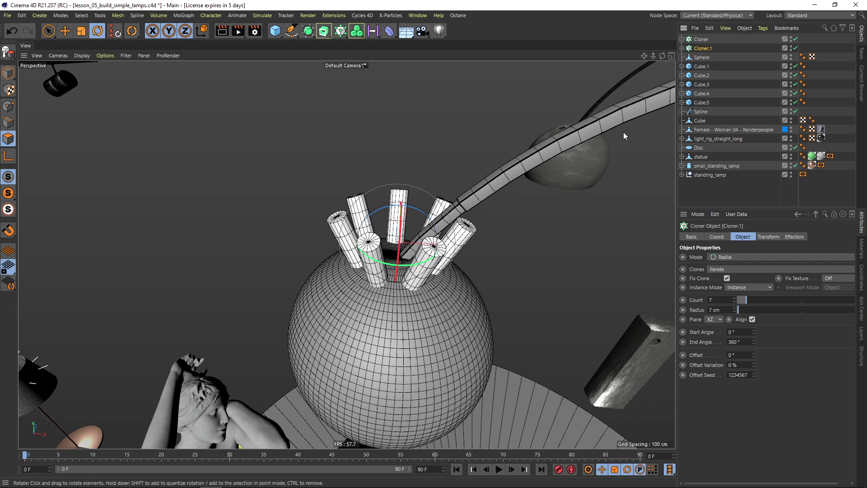
left_click(735, 308)
left_click(735, 308)
left_click(735, 308)
left_click(735, 309)
left_click_drag(445, 242, 422, 271, "alt")
Raise the duplicate Cloner's count to fill the outer ring around the shade more densely
left_click(734, 297)
left_click(734, 298)
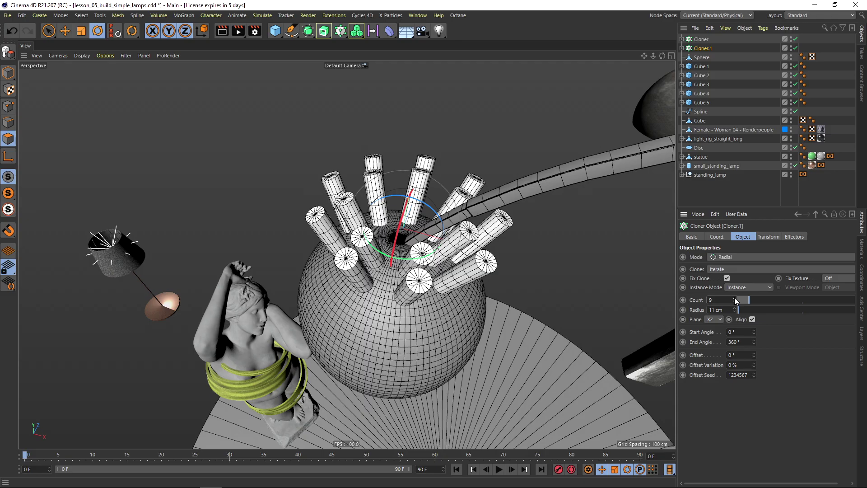
left_click(734, 298)
left_click_drag(434, 249, 432, 287, "alt")
left_click(734, 297)
left_click(734, 298)
left_click_drag(409, 201, 455, 188, "alt")
Set the cylinders in both Cloners to 50 rotation segments and 1 height segment
left_click(683, 39)
left_click(683, 66)
left_click(712, 58)
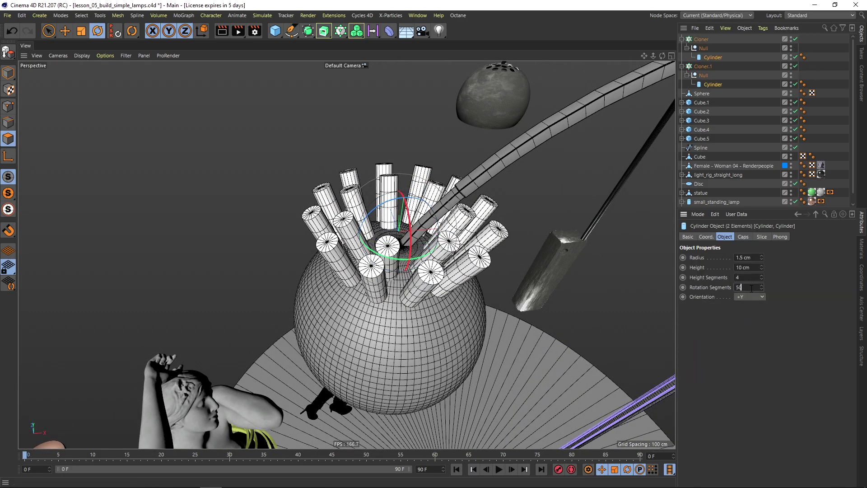
key("Return")
left_click_drag(383, 297, 376, 293, "alt")
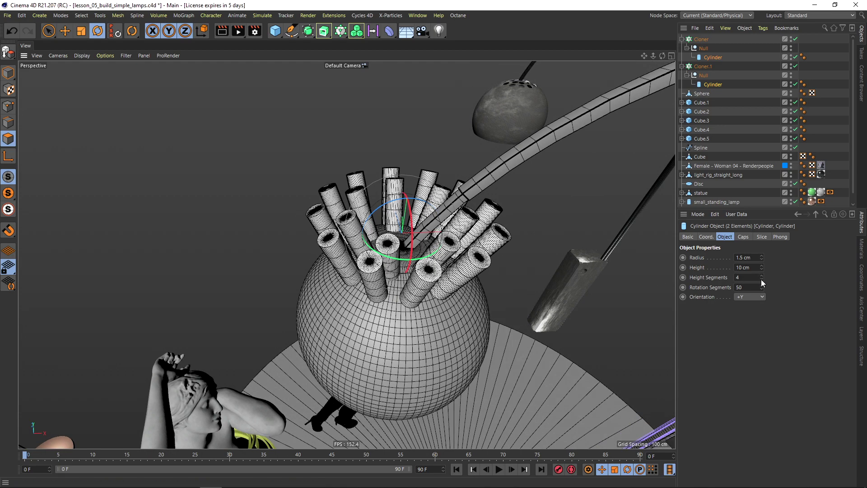
type("1")
key("Return")
left_click_drag(380, 263, 388, 269, "alt")
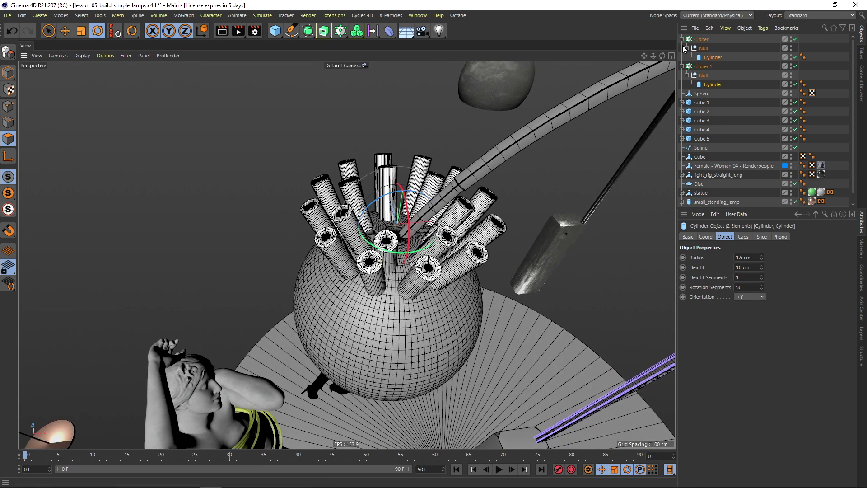
Combine both Cloners under a Connect object and convert it into one editable polygon mesh
left_click(682, 39)
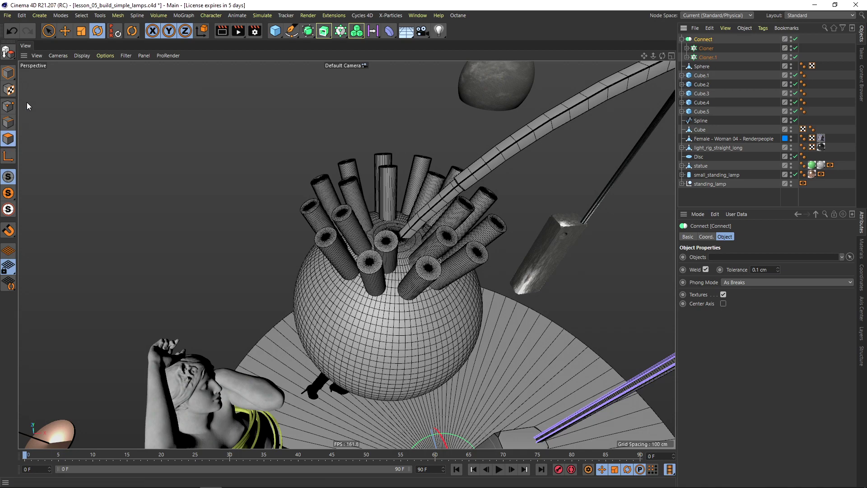
left_click(11, 54)
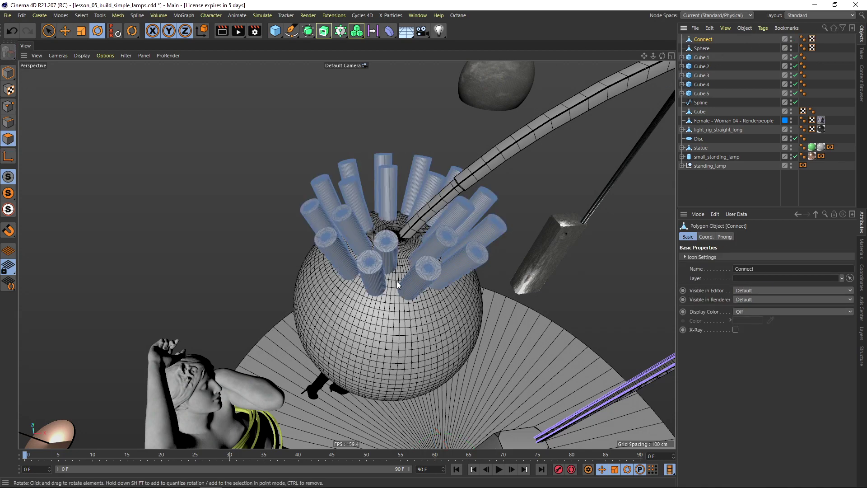
Subtract the merged cylinders from the sphere with a Boole, placing the sphere first and the Connect mesh second
left_click(308, 31)
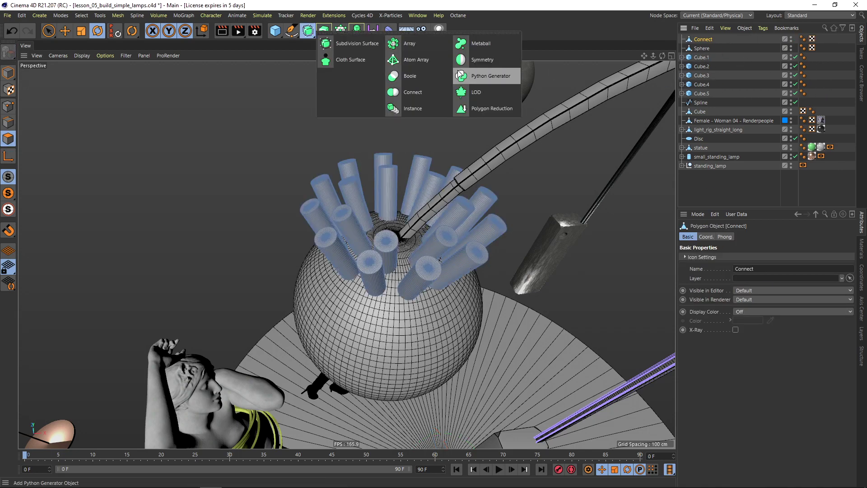
left_click(403, 77)
left_click(703, 58)
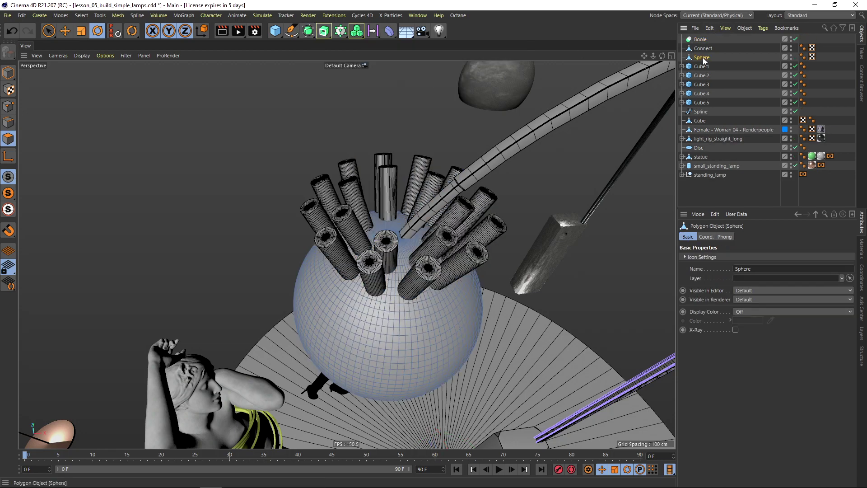
left_click_drag(709, 53, 710, 55)
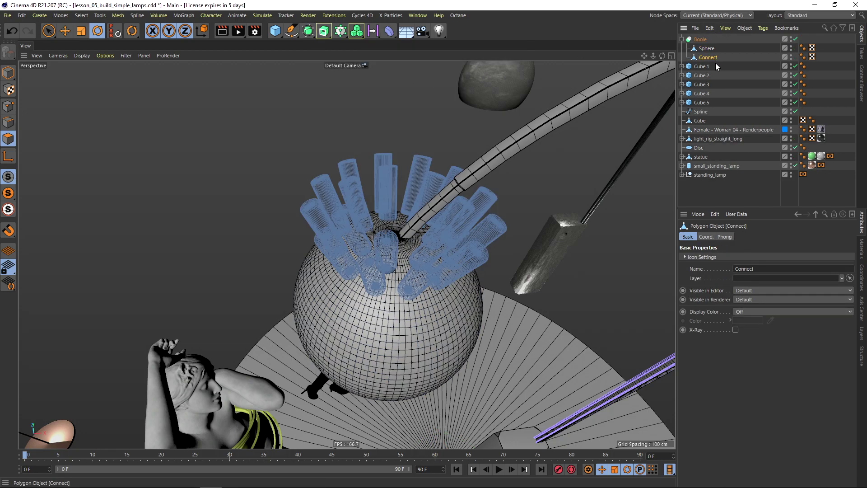
left_click(746, 46)
left_click_drag(407, 253, 447, 232, "alt")
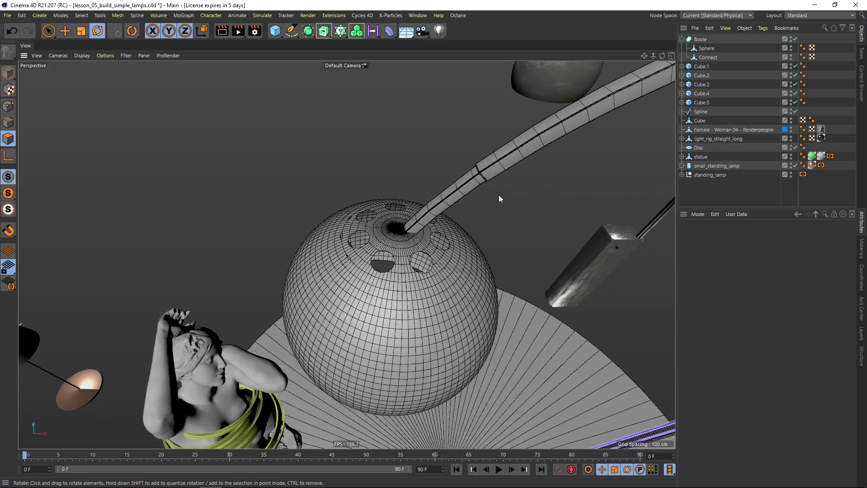
Disable the Boole temporarily and raise the sphere slightly so both rings of cylinders cut through it
left_click(795, 38)
left_click(707, 57)
left_click_drag(362, 334, 413, 275, "alt")
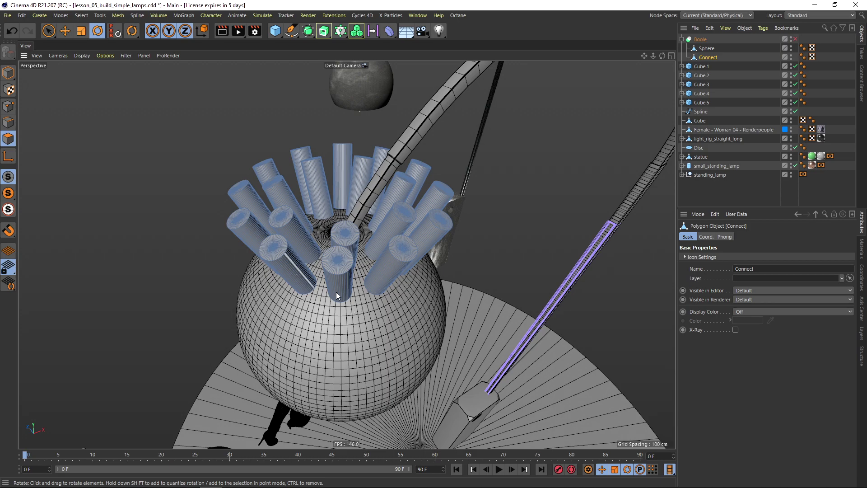
left_click(709, 48)
left_click_drag(51, 33, 68, 45)
left_click(9, 74)
left_click_drag(336, 276, 339, 256, "alt")
left_click_drag(345, 294, 344, 287)
left_click_drag(366, 251, 346, 323, "alt")
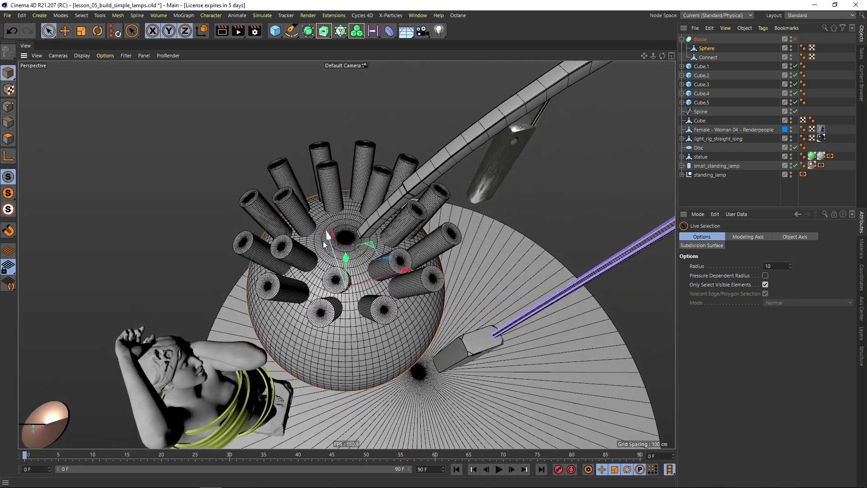
left_click(811, 192)
mouse_move(307, 258)
left_mouse_down("alt")
mouse_move(248, 244)
mouse_move(295, 244)
mouse_move(313, 221)
mouse_move(312, 243)
left_mouse_up("alt")
Make the Boole editable, merge its parts with Connect Objects + Delete, and remove the leftover Boole null
left_click(693, 40)
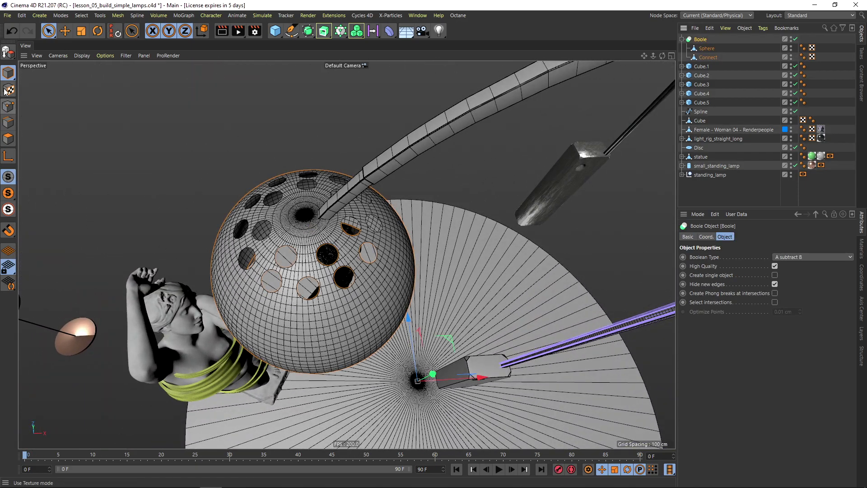
key("c")
right_click(706, 58)
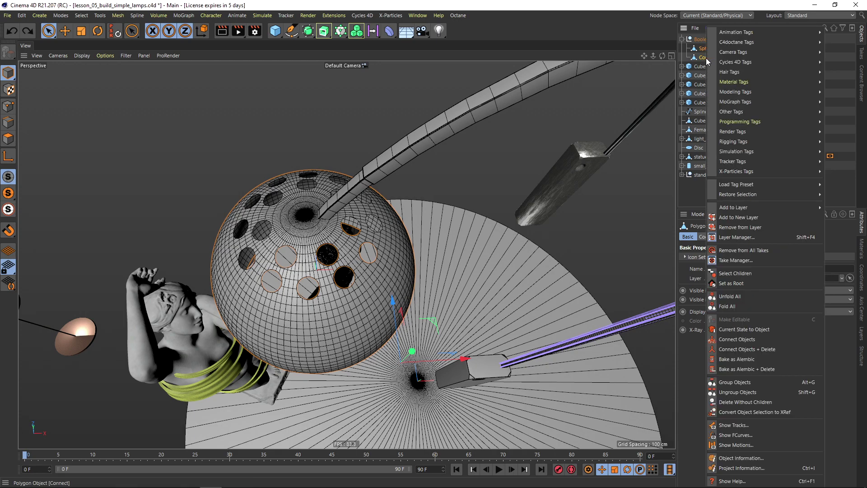
left_click(744, 343)
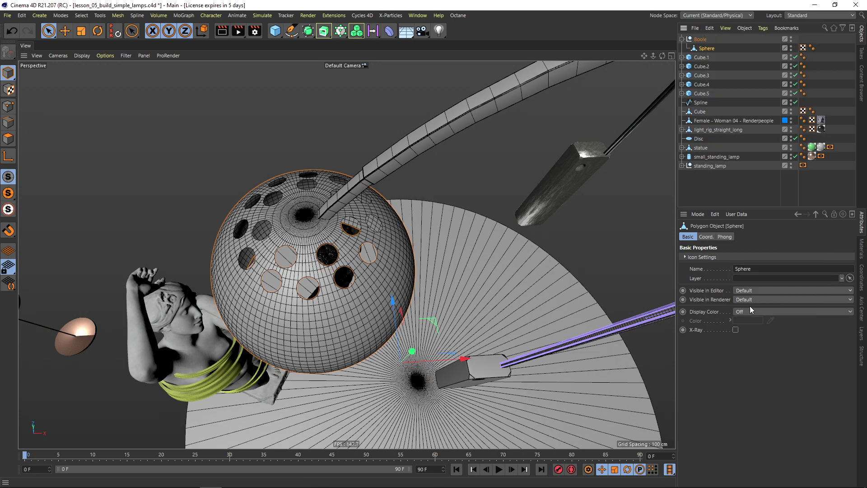
left_click(703, 40)
key("Delete")
left_click(702, 41)
Extrude all polygons of the perforated shade by 0.62 cm to give it wall thickness
left_click(8, 139)
key("d")
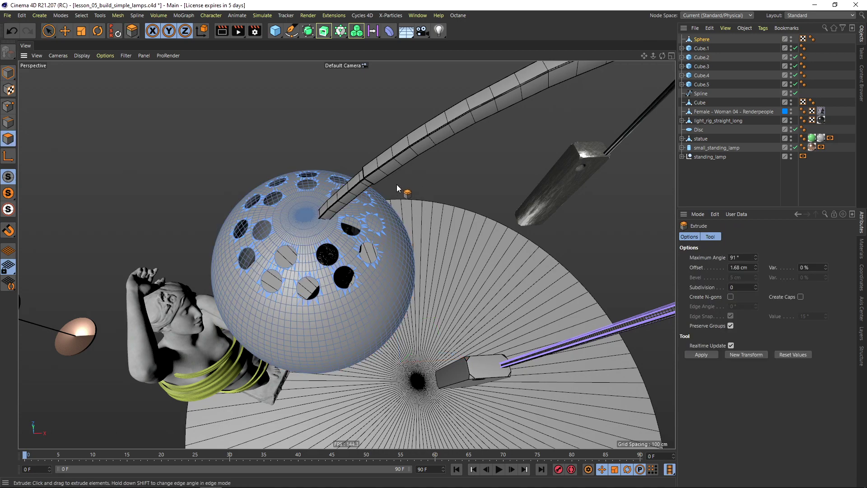
left_click_drag(396, 230, 375, 183, "alt")
left_click_drag(202, 162, 226, 167)
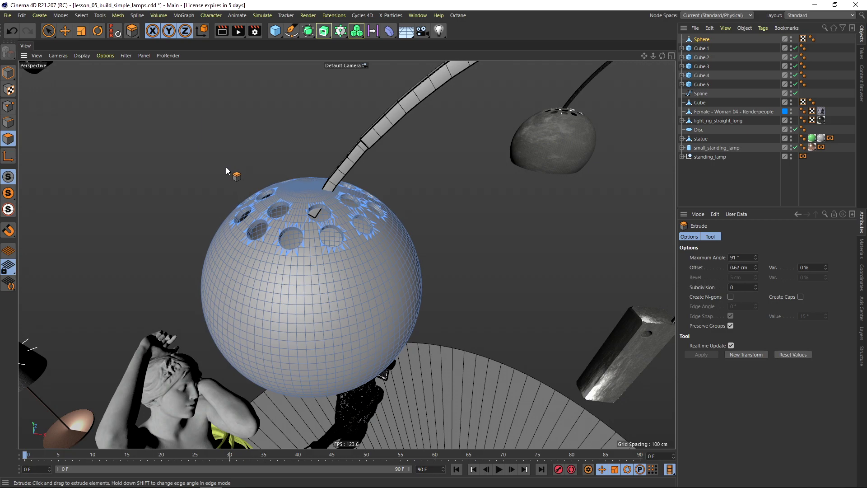
left_click_drag(330, 281, 338, 330, "alt")
key("ctrl+shift+a")
mouse_move(352, 266)
left_mouse_down("alt")
mouse_move(339, 272)
mouse_move(347, 262)
mouse_move(345, 275)
left_mouse_up("alt")
scroll(350, 253, "down", 8)
Center the shade's axis on All Points with Axis Center
left_click_drag(51, 31, 67, 43)
left_click(8, 74)
left_click_drag(321, 262, 419, 264, "alt")
left_click(338, 276)
left_click_drag(429, 396, 431, 396)
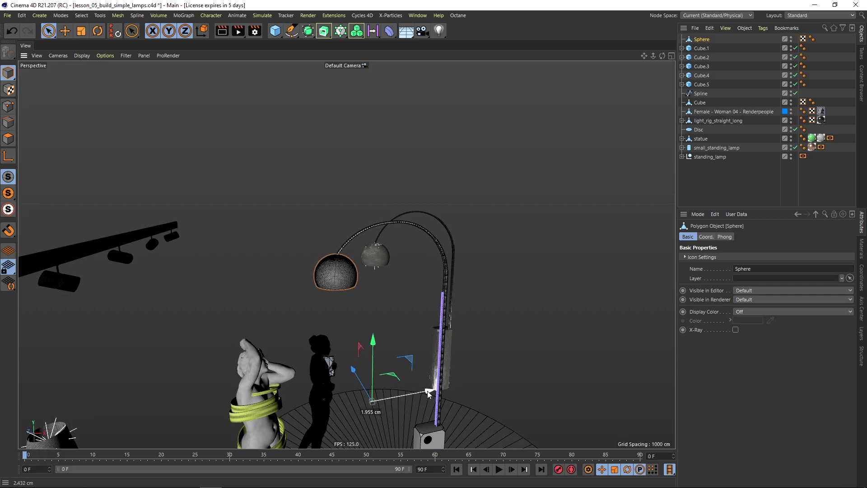
left_click(861, 308)
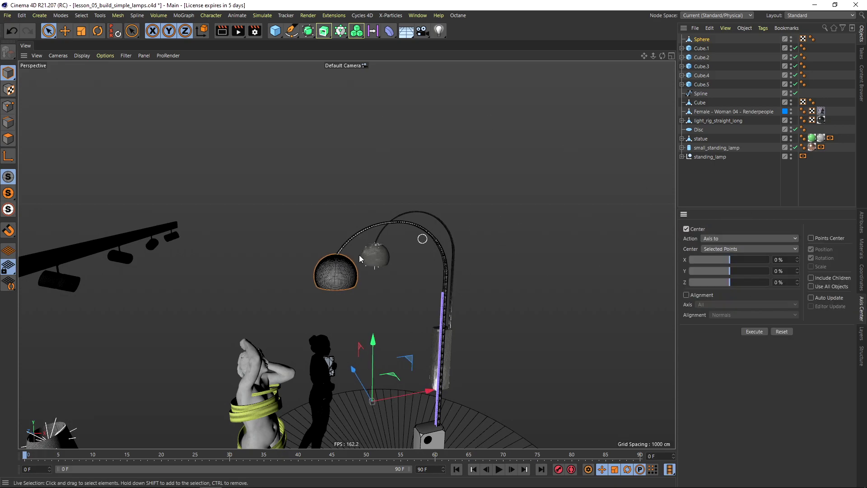
left_click(719, 249)
left_click(721, 262)
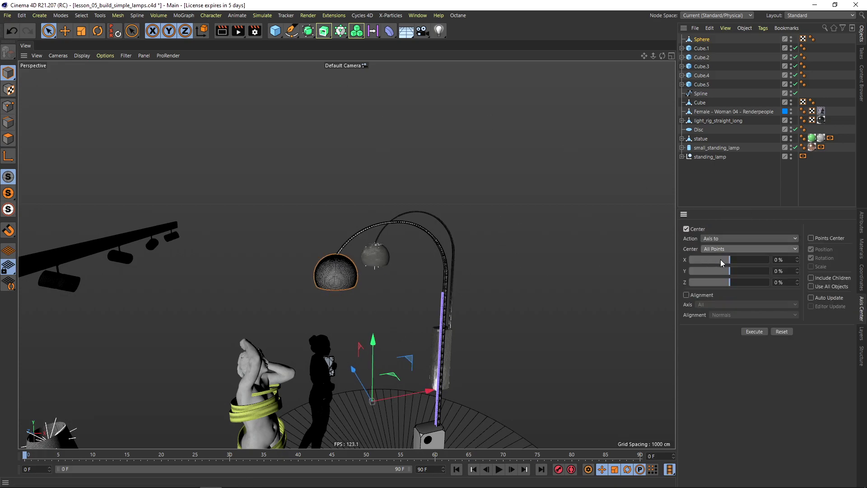
left_click(754, 331)
scroll(394, 260, "up", 6)
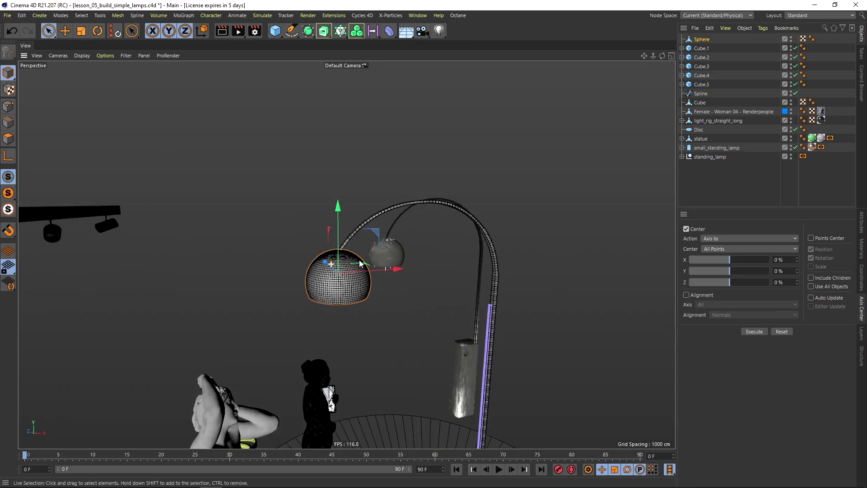
left_click_drag(394, 259, 369, 272)
left_click(718, 185)
Set up an Octane camera with the Live Viewer open and frame the lamps, statue and woman
right_click_drag(370, 272, 253, 313, "alt")
right_click_drag(374, 296, 436, 277, "alt")
right_click_drag(393, 260, 362, 271, "alt")
left_click_drag(372, 230, 374, 242, "alt")
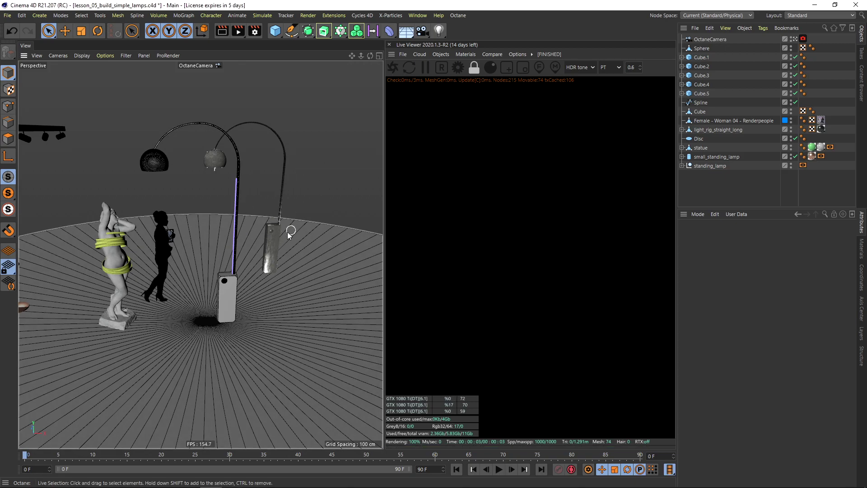
left_click_drag(286, 230, 271, 235, "alt")
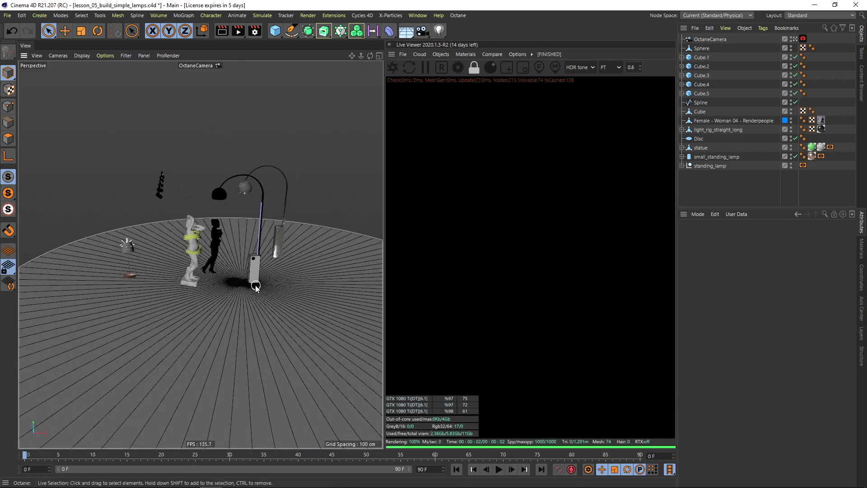
left_click_drag(255, 288, 238, 294, "alt")
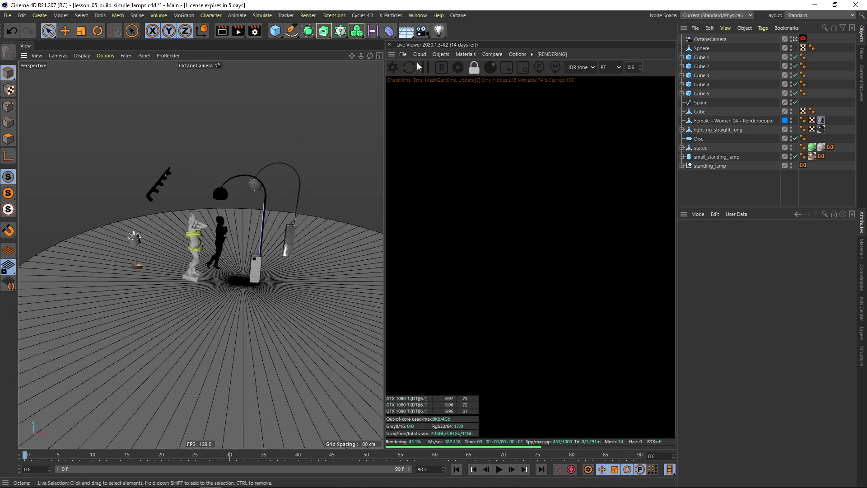
Add an Octane Arealight to the scene
left_click(441, 54)
mouse_move(492, 100)
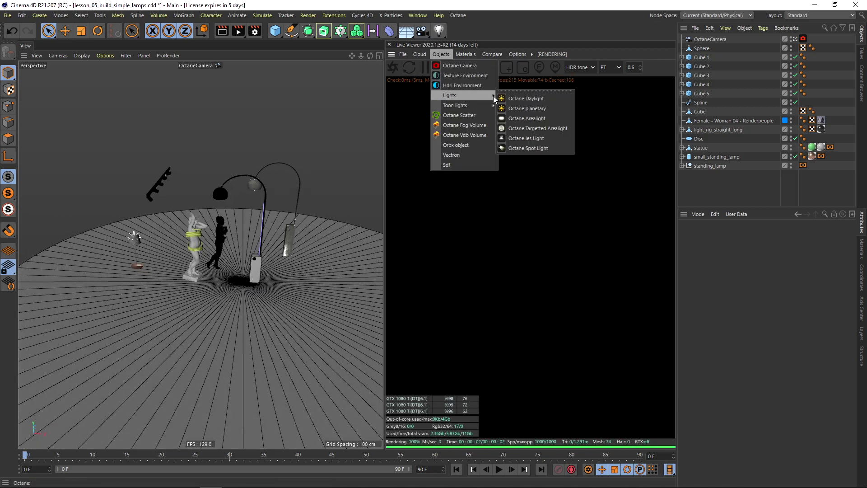
left_click(528, 119)
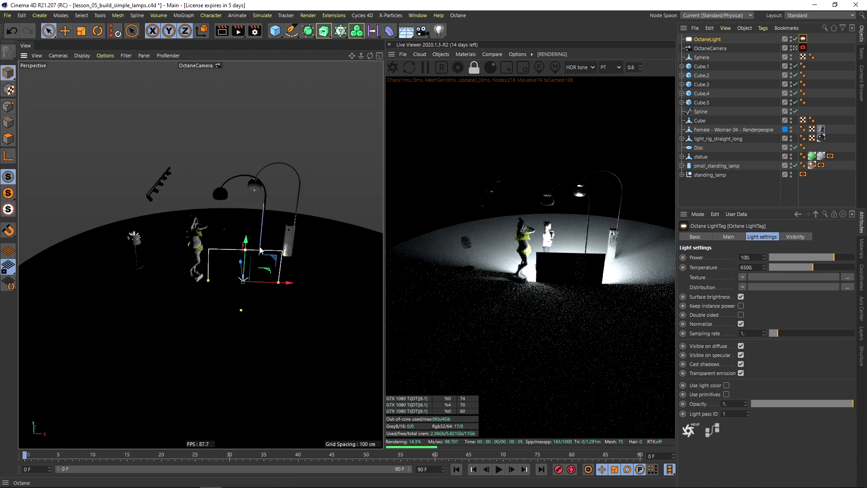
Rotate the Octane area light so it lies flat and faces the floor
left_click_drag(258, 250, 281, 249, "alt")
left_click(103, 34)
left_click_drag(258, 277, 171, 183)
left_click(40, 16)
left_click_drag(254, 266, 239, 242, "alt")
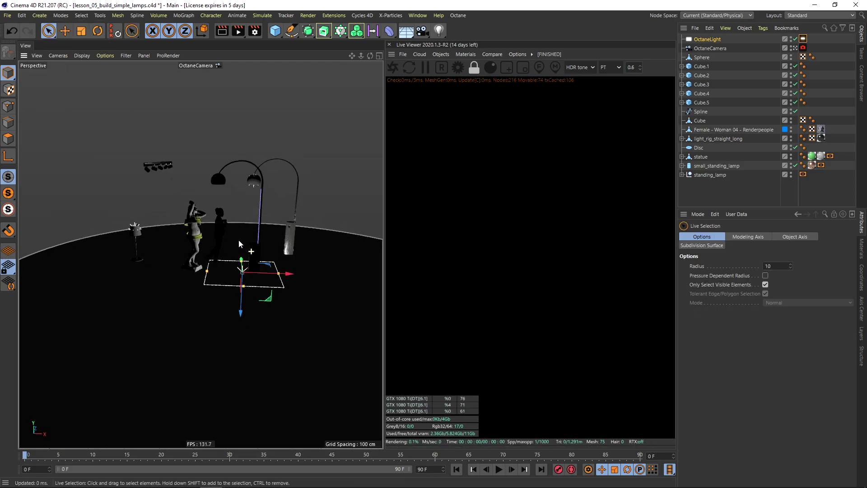
Move the Octane area light up into the spherical shade of the arched lamp
left_click_drag(268, 299, 202, 189)
scroll(242, 170, "up", 5)
scroll(198, 171, "up", 4)
Shrink the rectangular area light to about 16 by 16 cm so it fits inside the shade, and center it there
left_click_drag(368, 156, 242, 135)
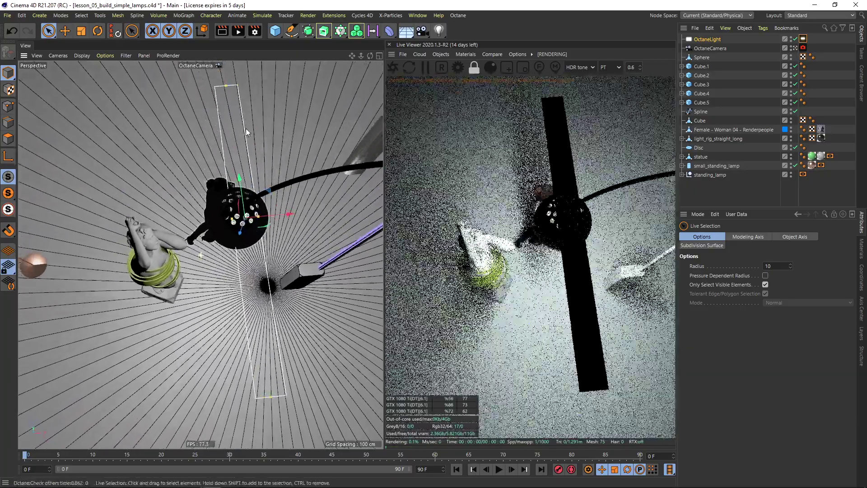
left_click_drag(224, 85, 216, 108)
left_click(282, 208)
key("ctrl+z")
left_click_drag(199, 253, 227, 118, "alt")
right_click_drag(292, 331, 307, 313, "alt")
left_click_drag(232, 235, 233, 196, "alt")
left_click_drag(226, 177, 207, 168)
left_click_drag(311, 178, 315, 170, "alt")
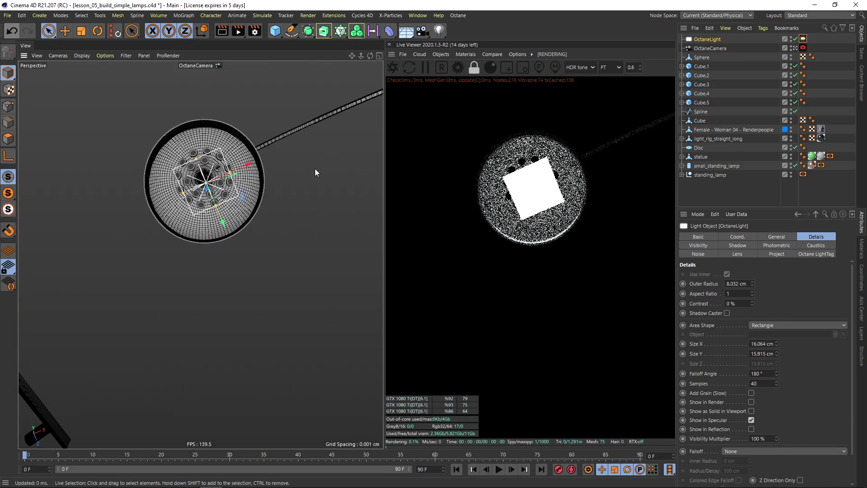
Change the Octane light's area shape to Sphere
left_click(802, 40)
left_click(712, 39)
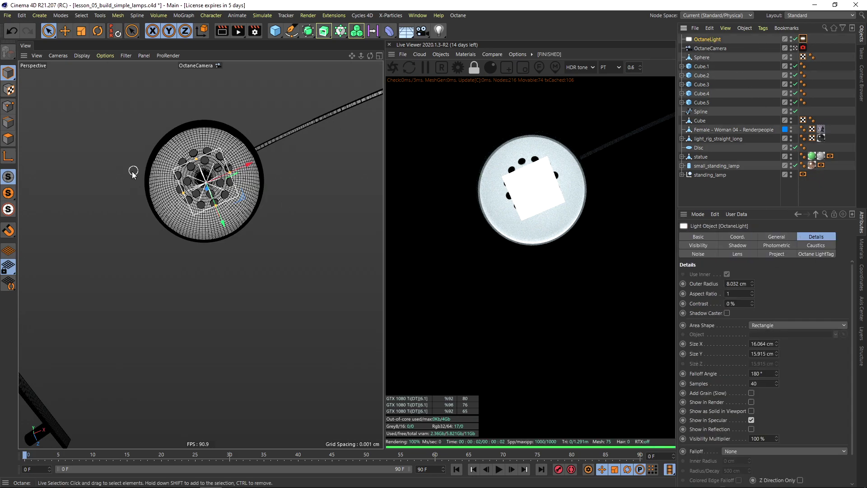
left_click_drag(213, 182, 249, 405, "alt")
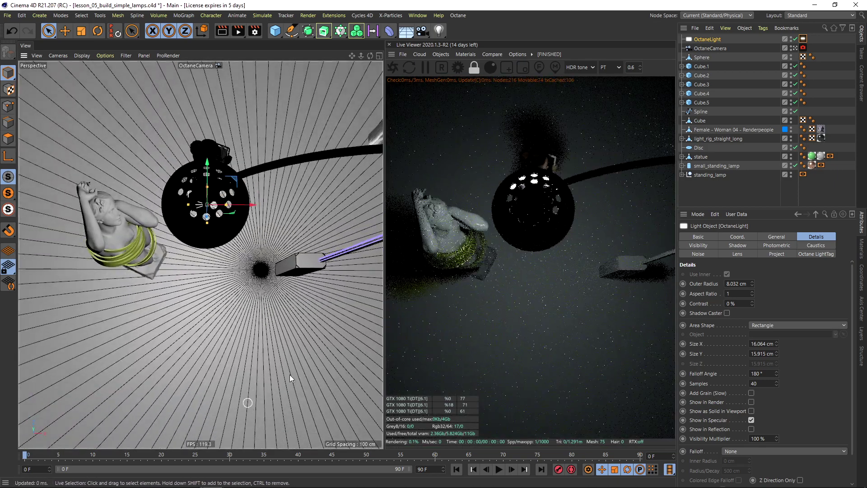
left_click_drag(349, 210, 188, 283, "alt")
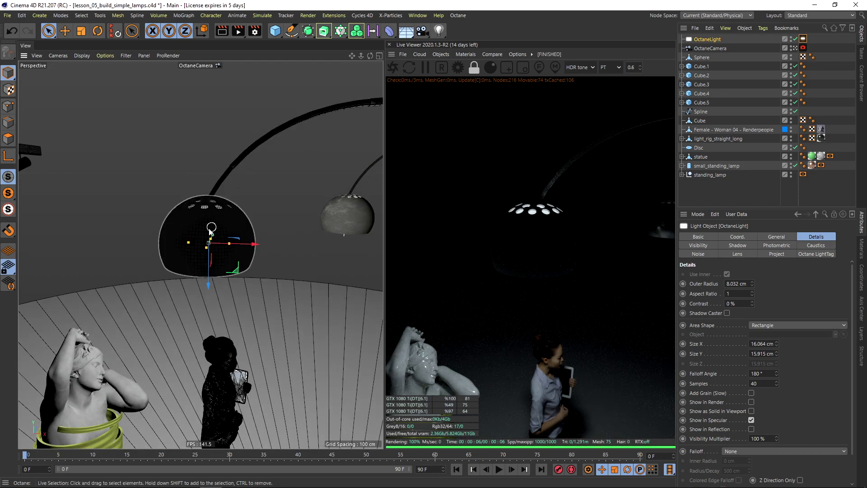
left_click(771, 326)
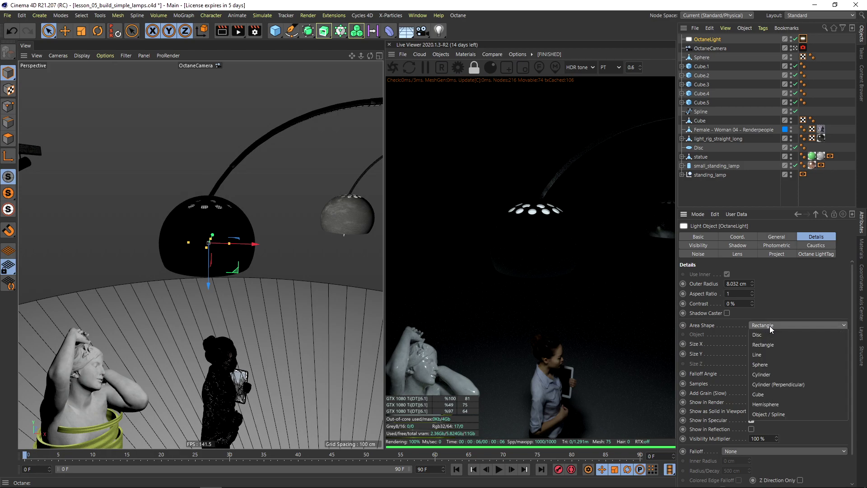
left_click(770, 366)
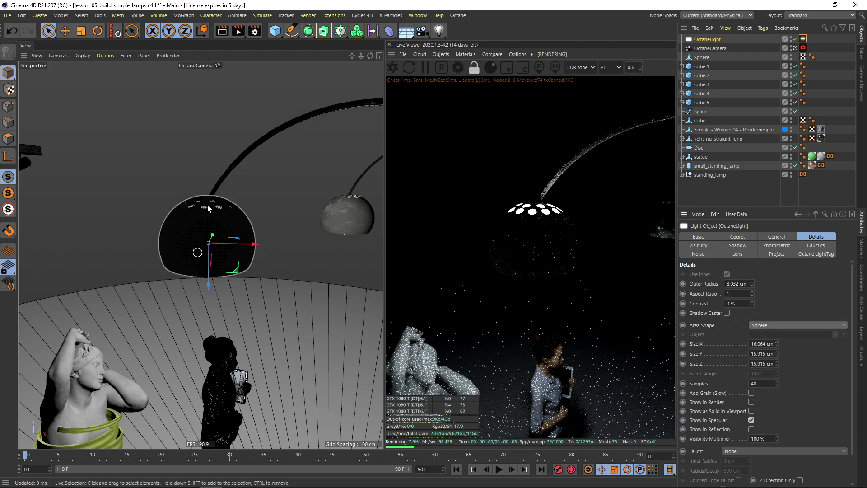
key("o")
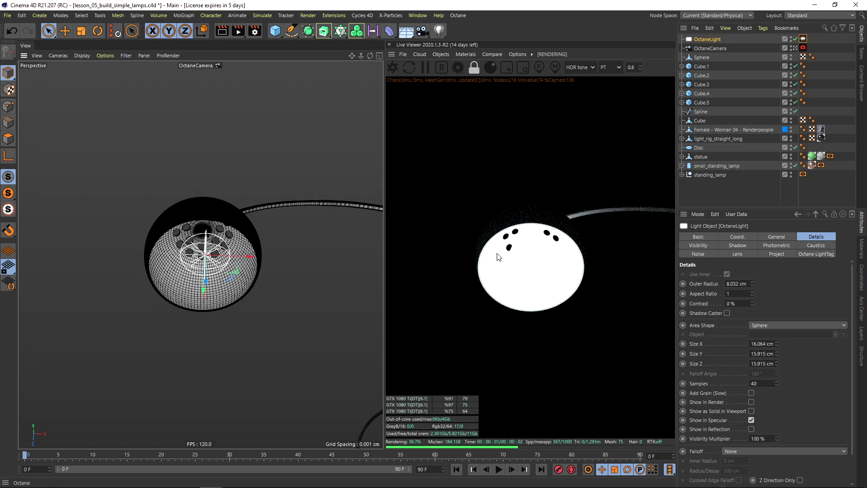
left_click_drag(224, 265, 193, 324, "alt")
scroll(203, 334, "down", 10)
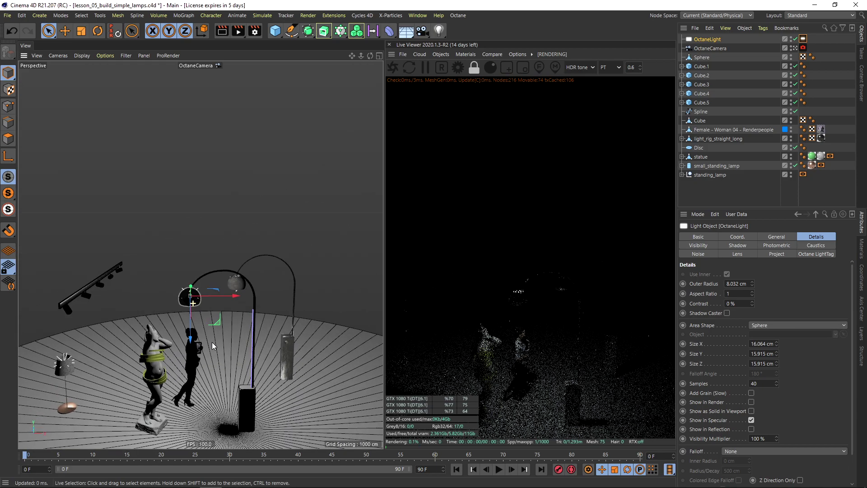
Duplicate the floor disc and name the copy ceiling
middle_click_drag(221, 259, 231, 228, "alt")
left_click(319, 378)
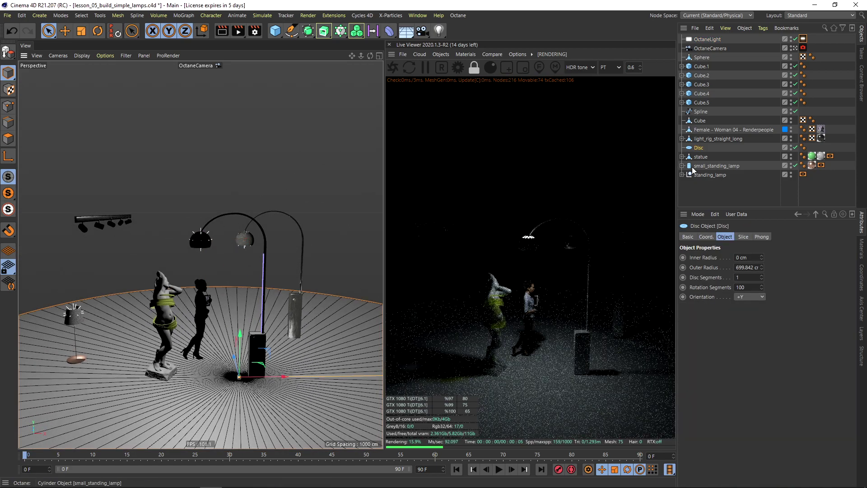
left_click_drag(701, 150, 701, 153, "ctrl")
double_click(701, 155)
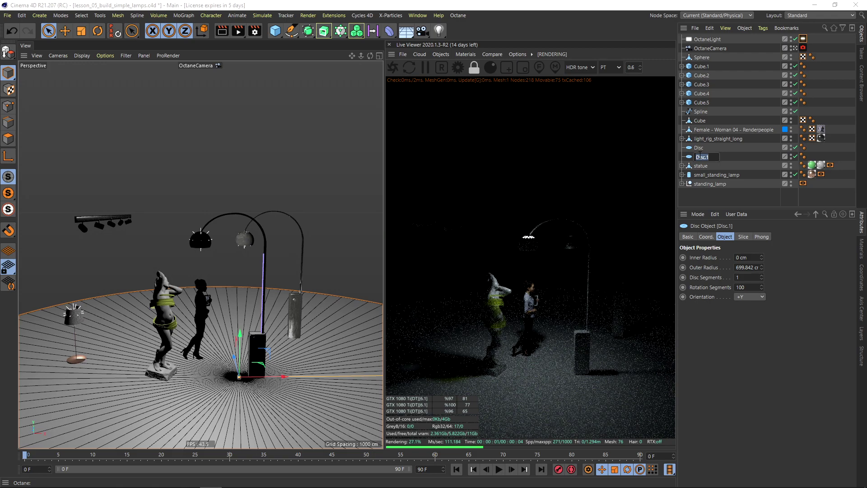
type("ceiling")
key("Return")
Raise the ceiling disc above the lamps and the track light rig
left_click_drag(243, 333, 237, 128)
left_click_drag(212, 329, 235, 284, "alt")
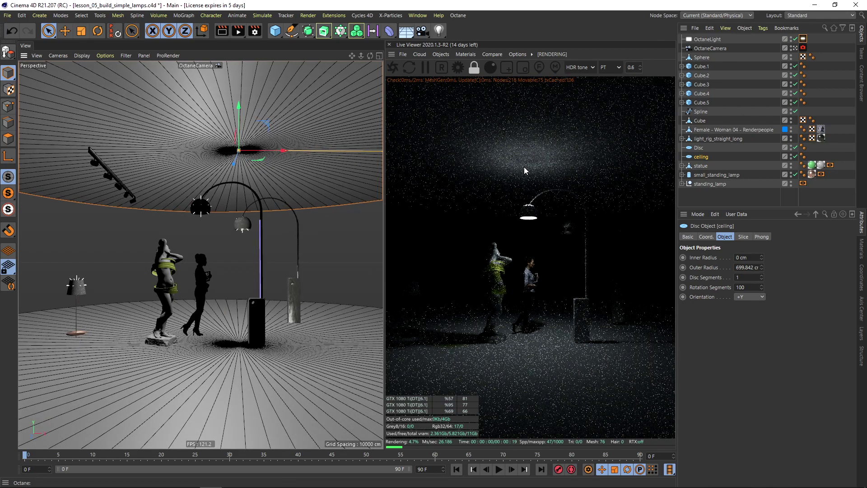
left_click_drag(251, 297, 254, 304, "alt")
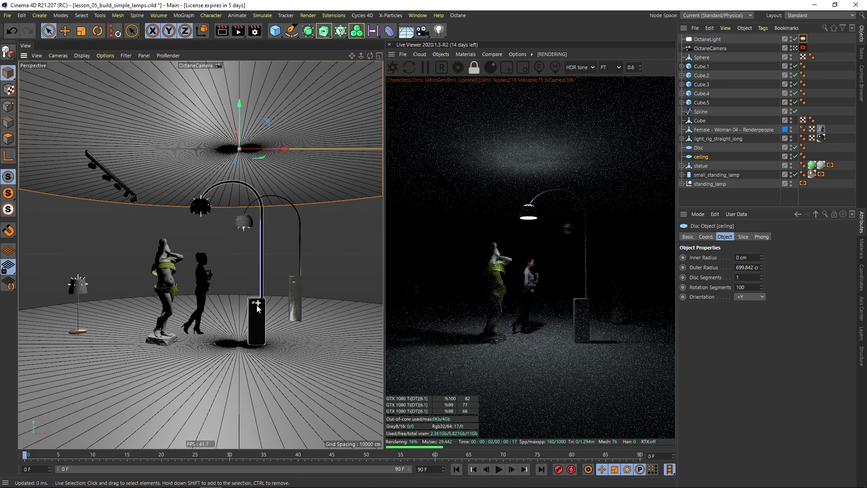
left_click_drag(513, 173, 519, 172)
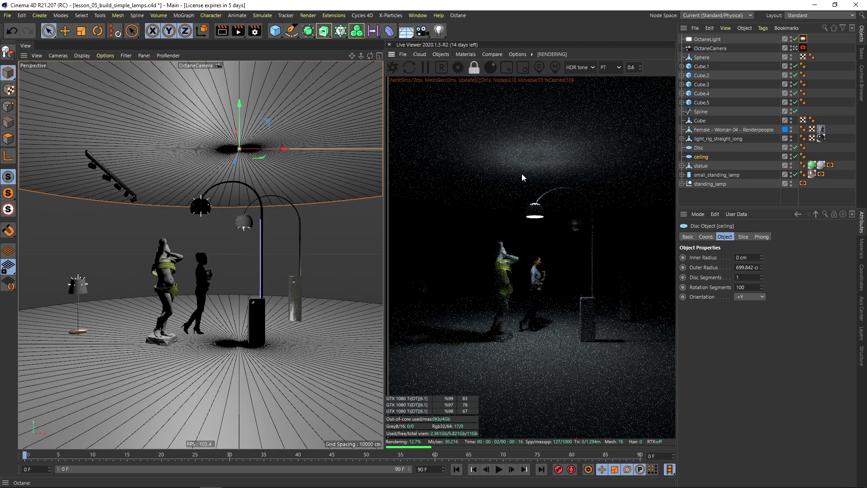
left_click_drag(384, 204, 385, 202)
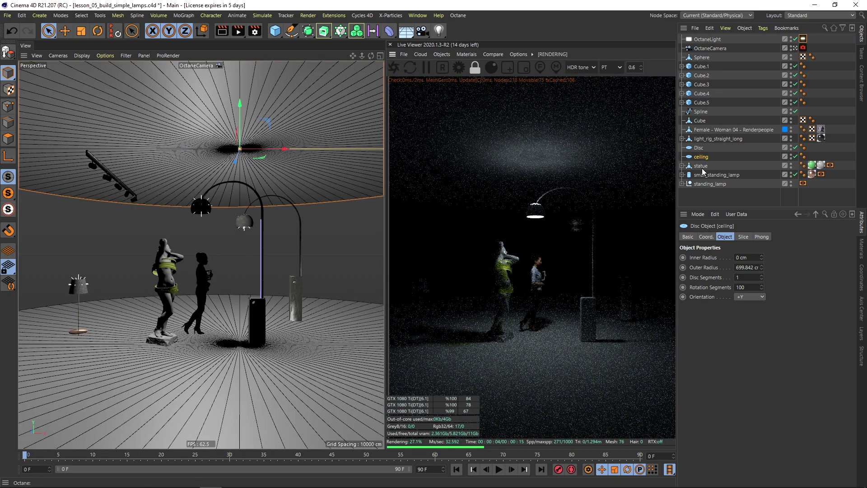
Try sampling rates of 0.0001 and 10 on the Octane light, and set the rate back to 1
left_click(804, 39)
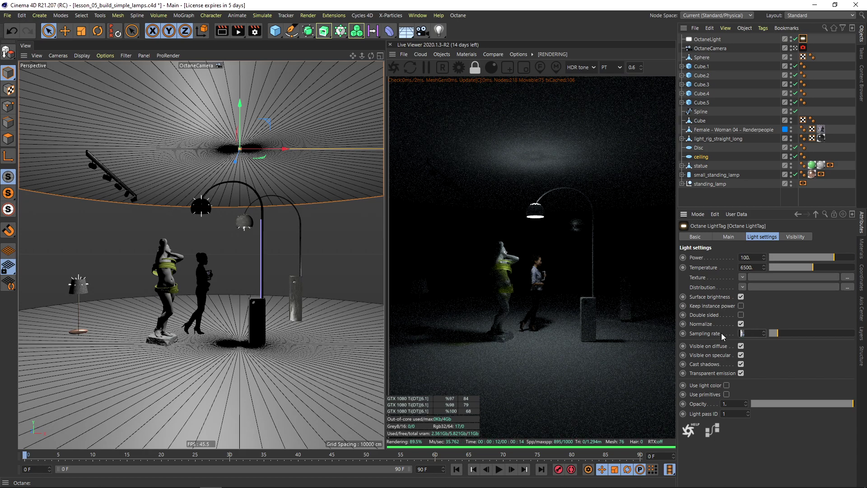
type("0.0001")
key("Return")
type("10")
key("Return")
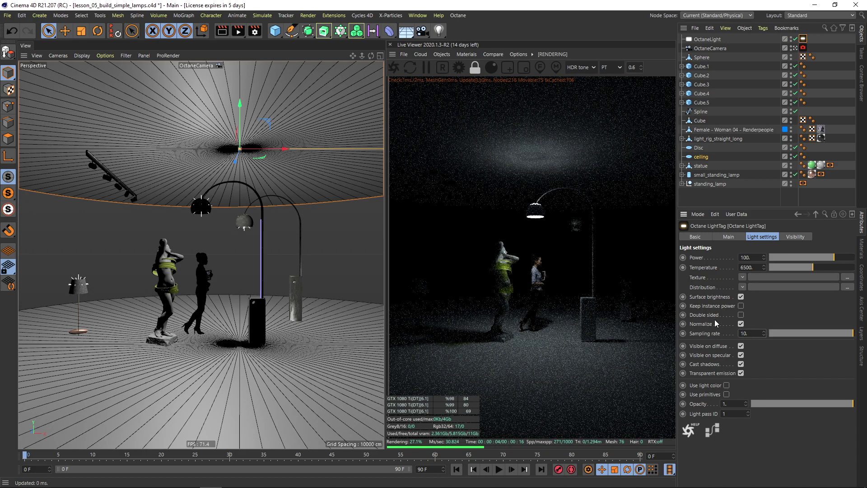
type("1")
key("Return")
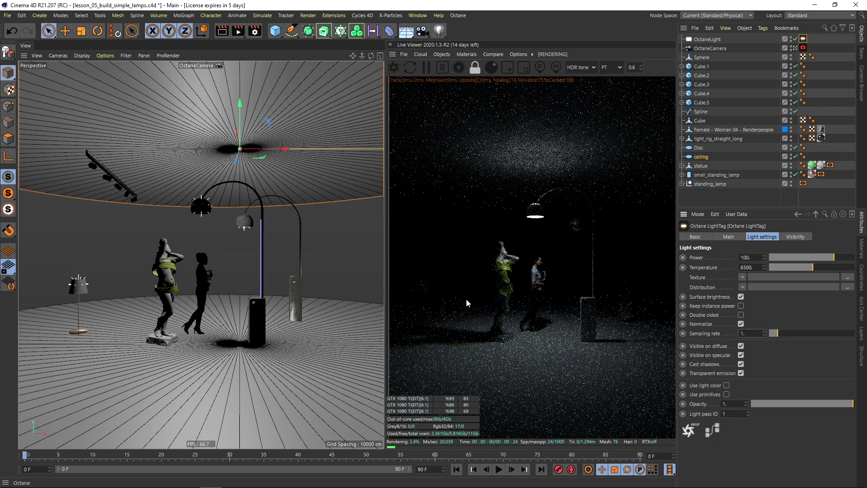
Set the GI clamp of the Octane pathtracing kernel to 1
left_click(459, 67)
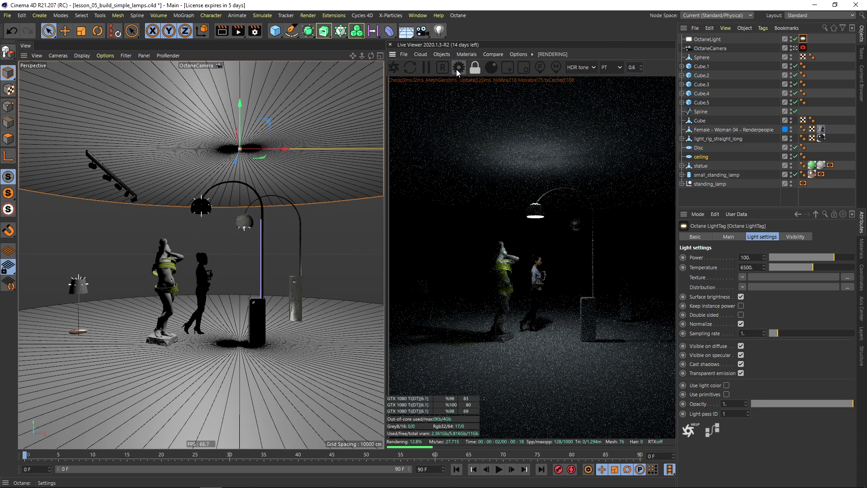
left_click_drag(84, 12, 166, 62)
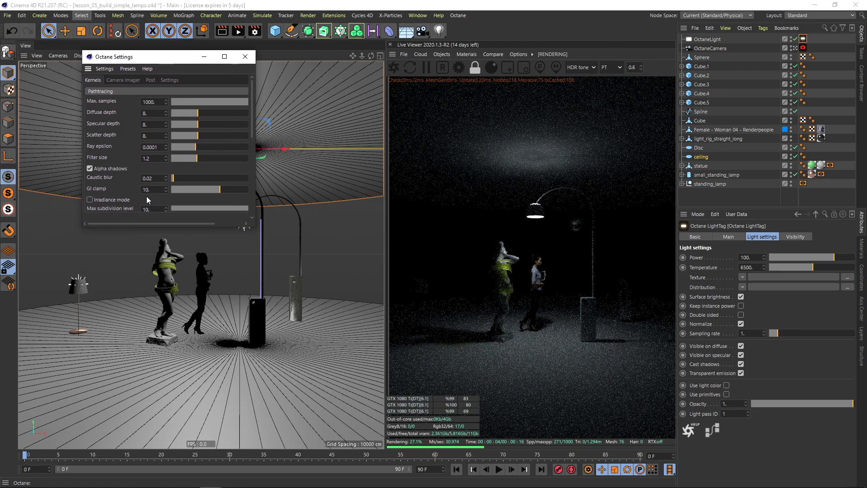
scroll(252, 141, "down", 3)
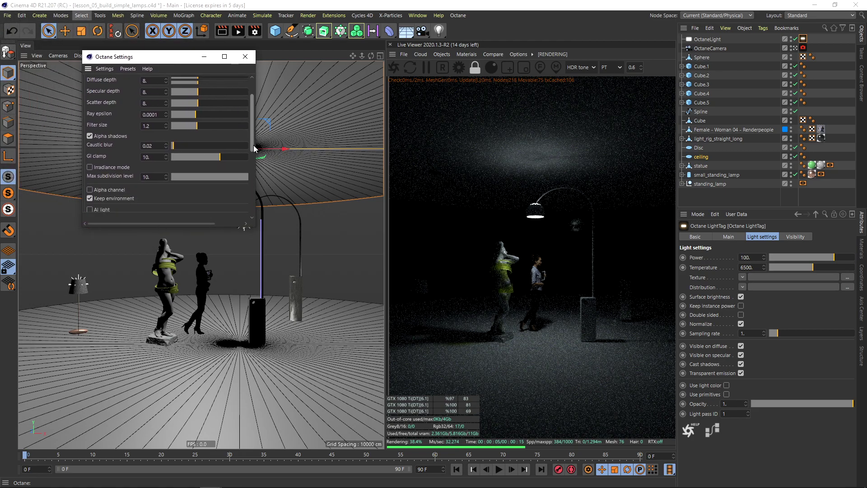
scroll(254, 147, "up", 1)
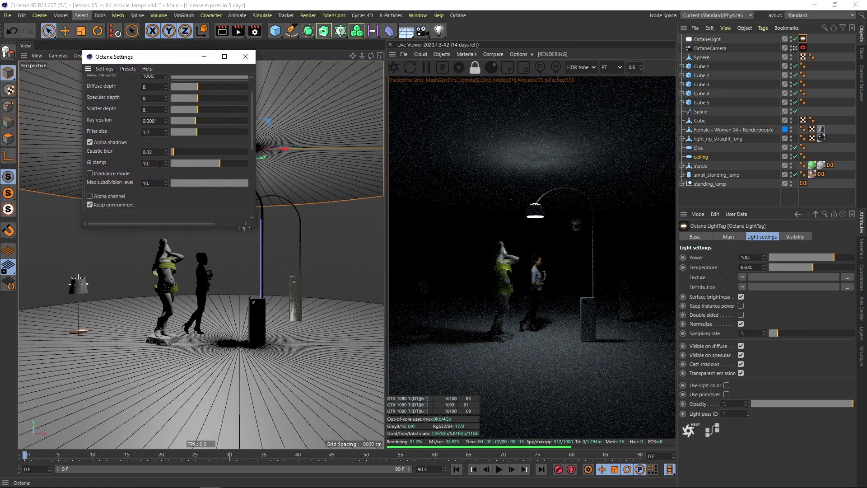
type("1")
key("Return")
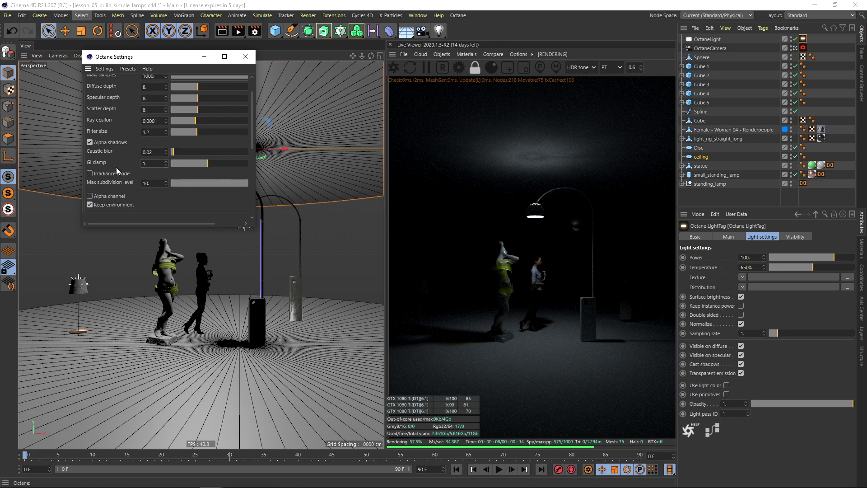
left_click(246, 57)
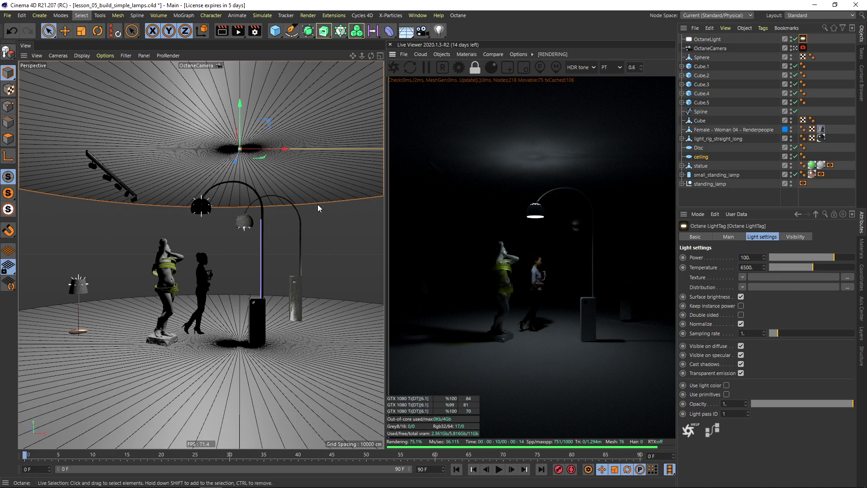
Shrink the spherical light inside the shade by setting Size X and Size Y to 1 cm
scroll(197, 207, "up", 2)
scroll(197, 207, "up", 4)
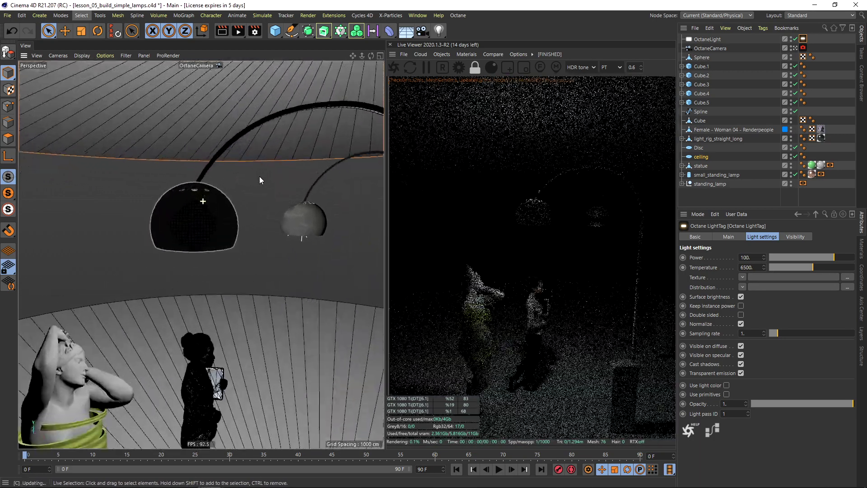
scroll(191, 188, "down", 6)
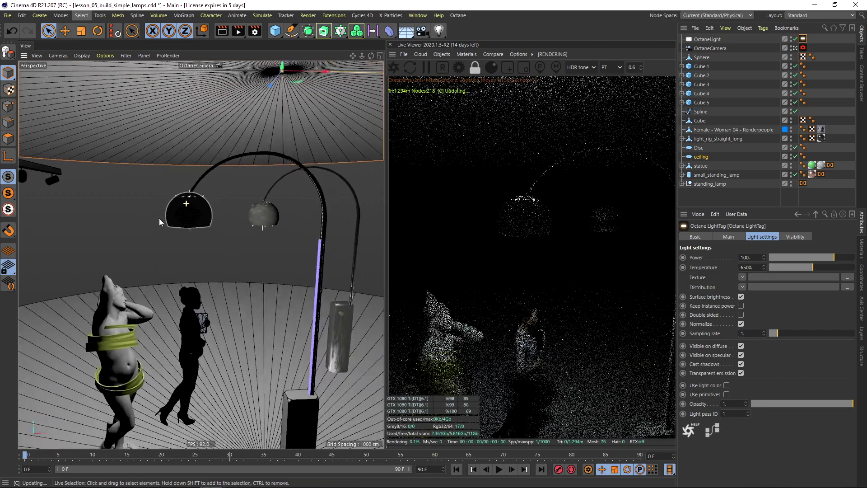
left_click_drag(156, 271, 188, 290, "alt")
middle_click_drag(193, 340, 170, 297, "alt")
scroll(171, 300, "down", 3)
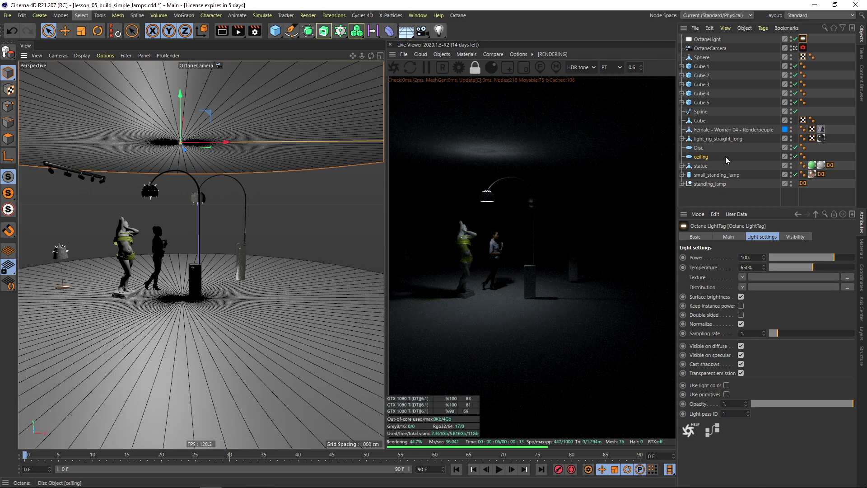
left_click(715, 41)
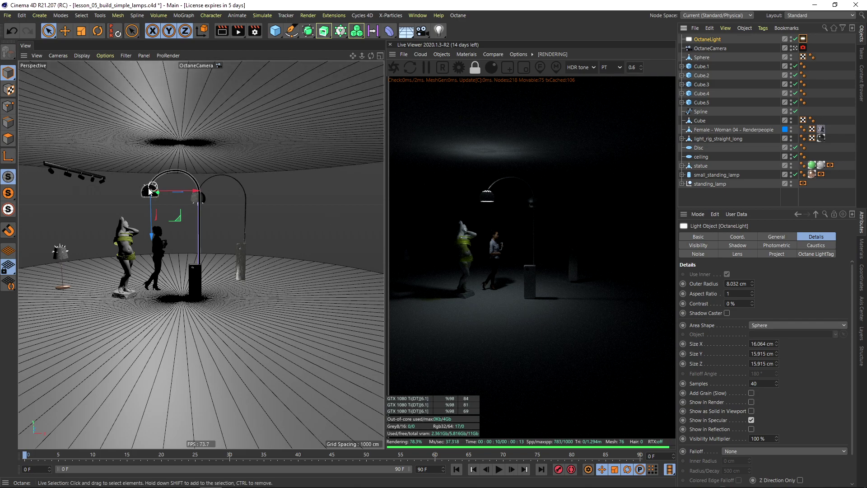
left_click(763, 347)
type("1")
key("Return")
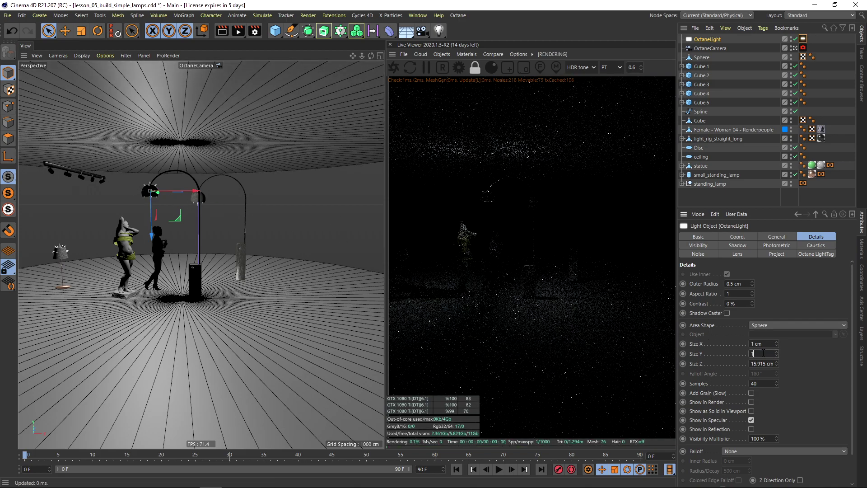
Try the Octane light's power at 1000 and at 10000
left_click(816, 254)
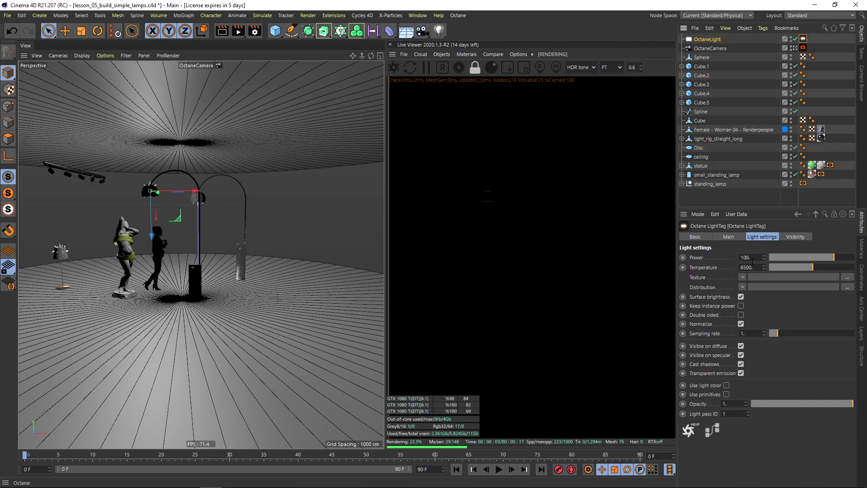
type("0")
key("Return")
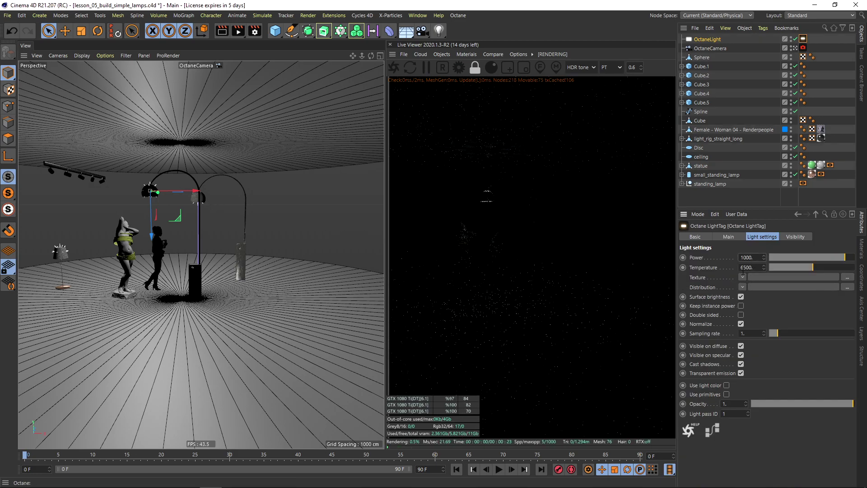
type("0")
key("Return")
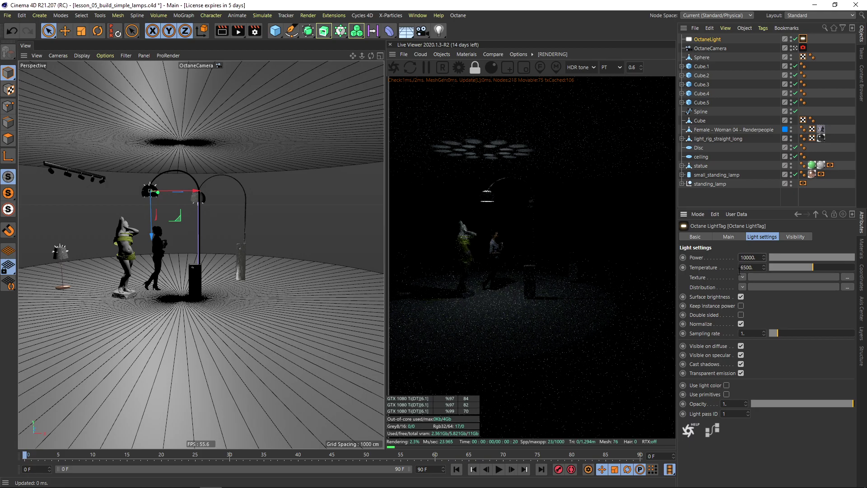
Turn off Surface brightness for the Octane light and reduce its power to 100
left_click(741, 296)
left_click(753, 257)
key("BackSpace")
key("BackSpace")
key("Return")
Try lower power values for the Octane light, ending at 30
left_click(757, 257)
type("1")
key("BackSpace")
key("BackSpace")
key("BackSpace")
key("Return")
left_click_drag(740, 257, 754, 258)
type("30")
key("Return")
Set the Octane light's power to 10 and reframe the whole lamp scene
double_click(753, 257)
type("10")
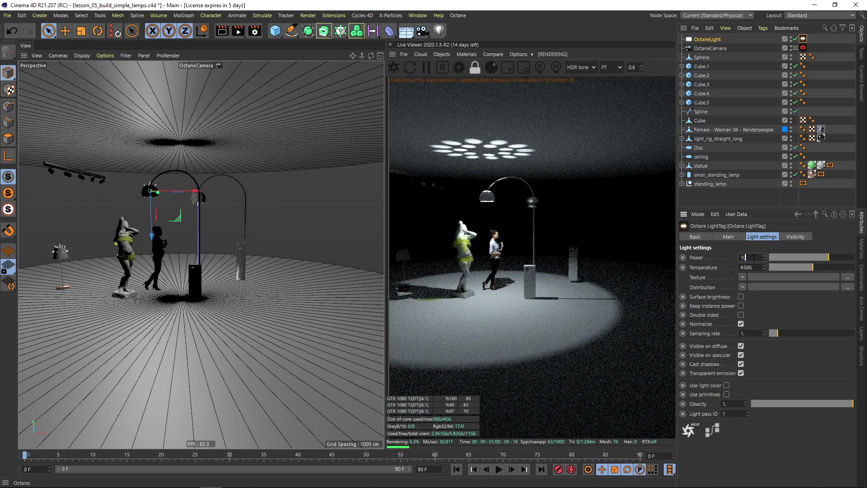
key("Return")
left_click_drag(195, 257, 191, 264, "alt")
middle_click_drag(191, 264, 205, 261, "alt")
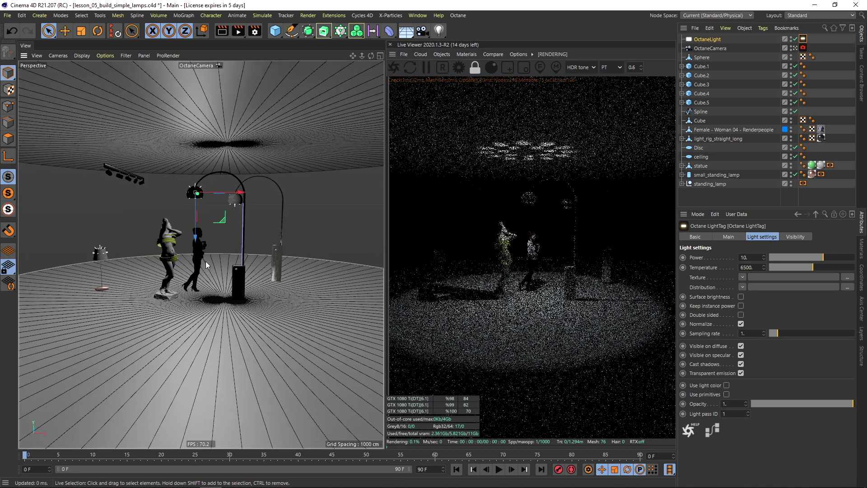
right_click_drag(205, 261, 207, 259, "alt")
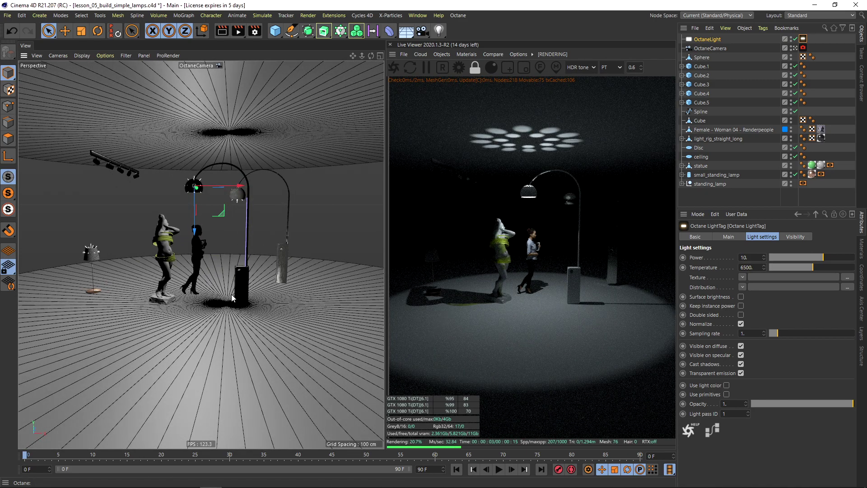
Try a size of 10 cm on X, Y and Z for the standing lamp's spherical Octane light
left_click_drag(232, 298, 229, 300, "alt")
right_click_drag(229, 300, 224, 299, "alt")
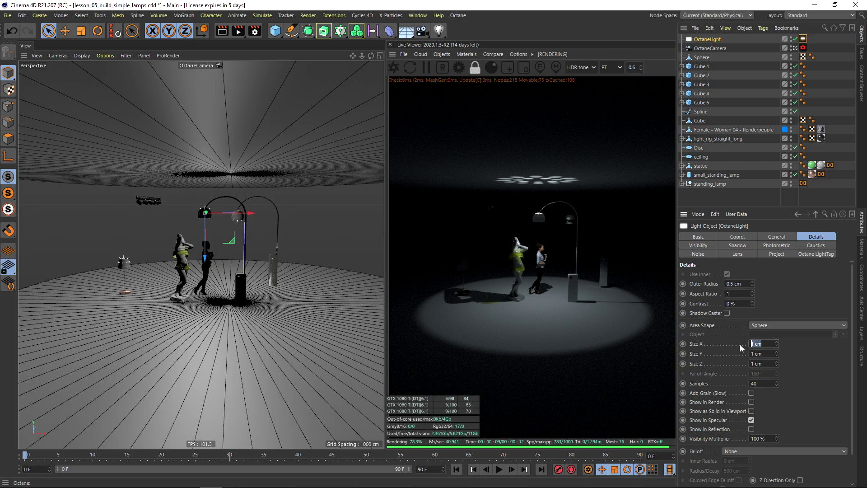
type("10")
left_click_drag(757, 354, 745, 364)
type("10")
key("Return")
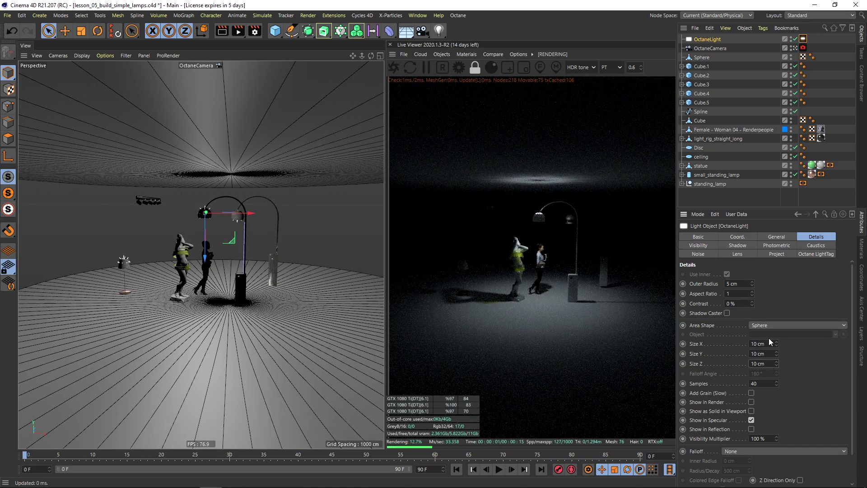
Reduce the spherical Octane light's X, Y and Z sizes to 1 cm
type("1")
left_click_drag(763, 363, 741, 364)
type("1")
key("Return")
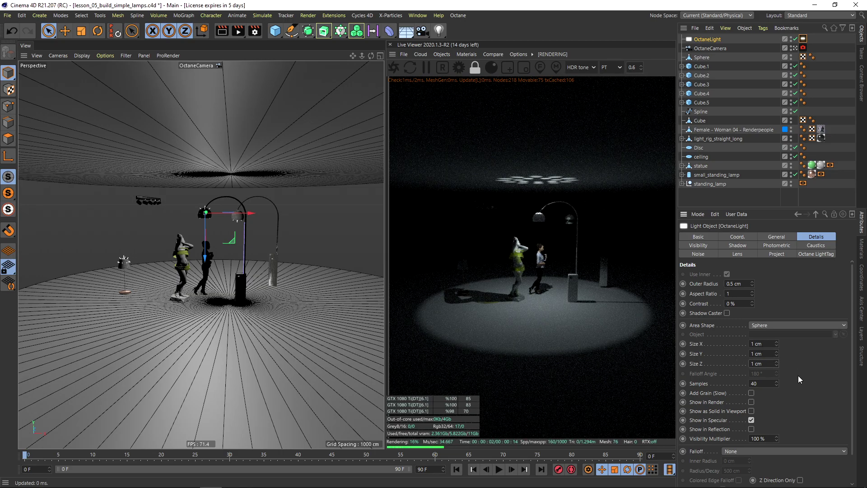
Try a size of 0.1 cm on all three axes of the Octane light and inspect the shadows in the render
type(",1")
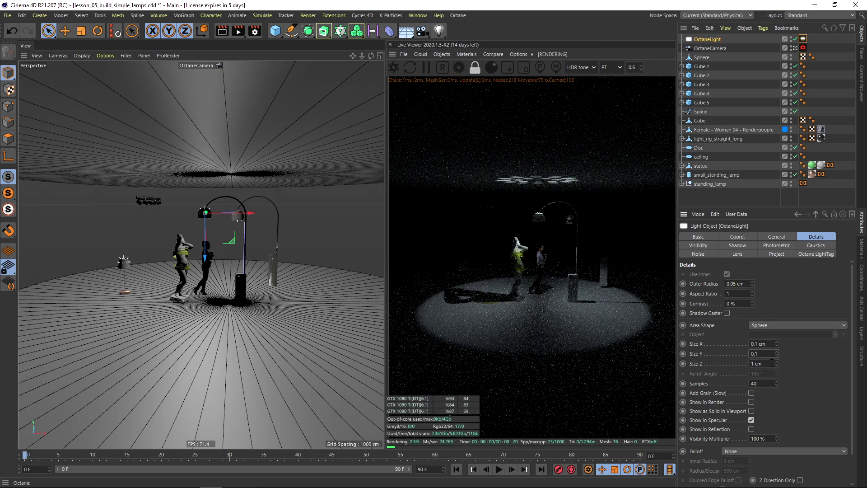
key("Return")
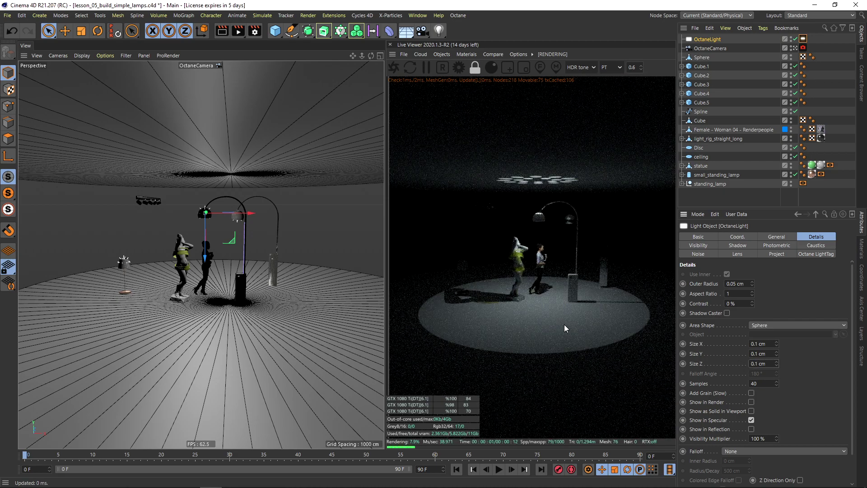
left_click_drag(544, 313, 551, 310)
middle_click_drag(526, 313, 504, 297)
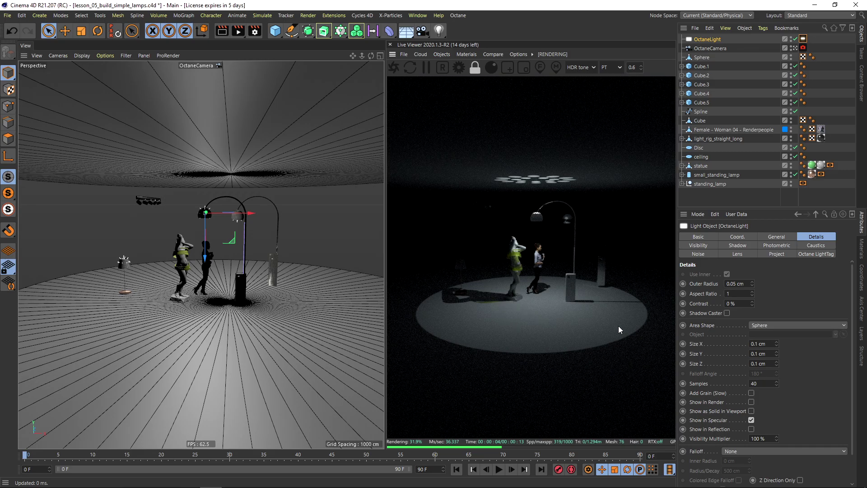
Restore the Octane light's size to 1 cm on X, Y and Z and reframe the lit ceiling pattern
type("1")
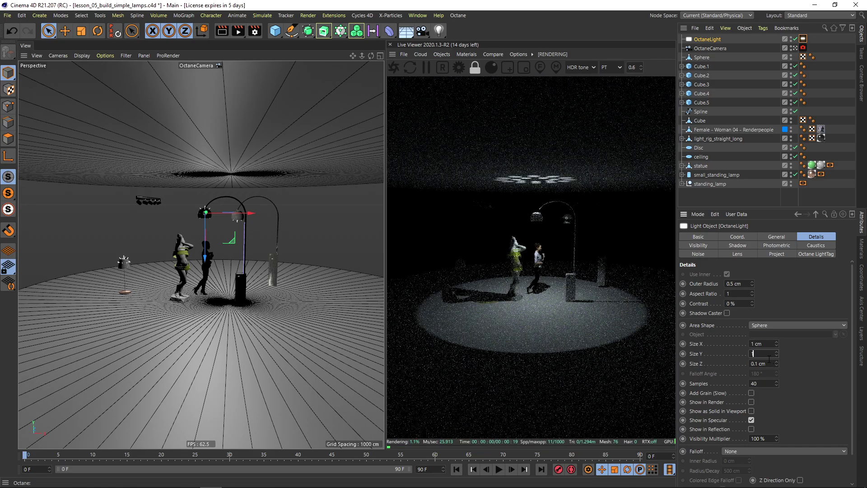
key("Tab")
type("1")
key("Return")
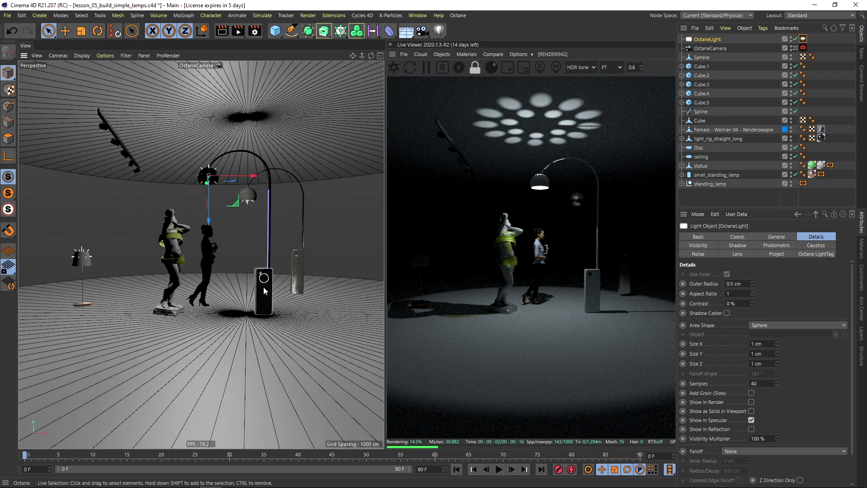
mouse_move(264, 287)
left_mouse_down("alt")
mouse_move(248, 300)
mouse_move(259, 296)
left_mouse_up("alt")
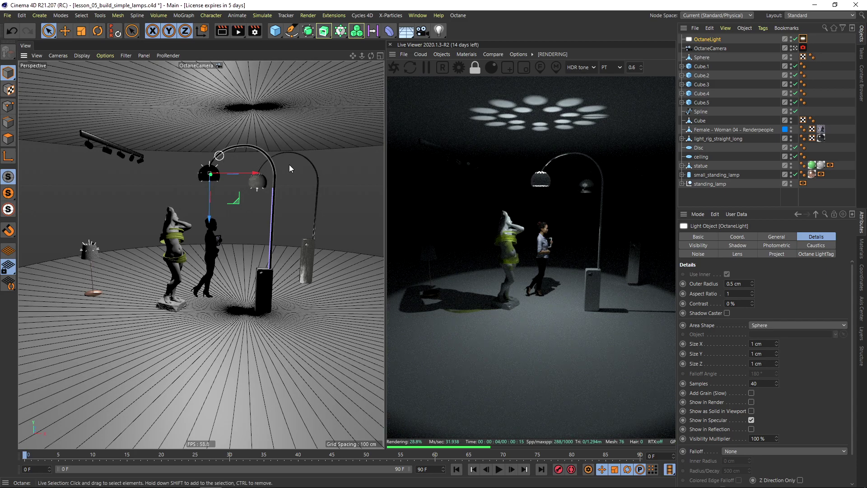
Enable the OctaneLight inside small_standing_lamp and frame the lamp together with its surroundings
left_click_drag(118, 282, 171, 258, "alt")
right_click_drag(144, 254, 166, 246, "alt")
left_click(209, 240)
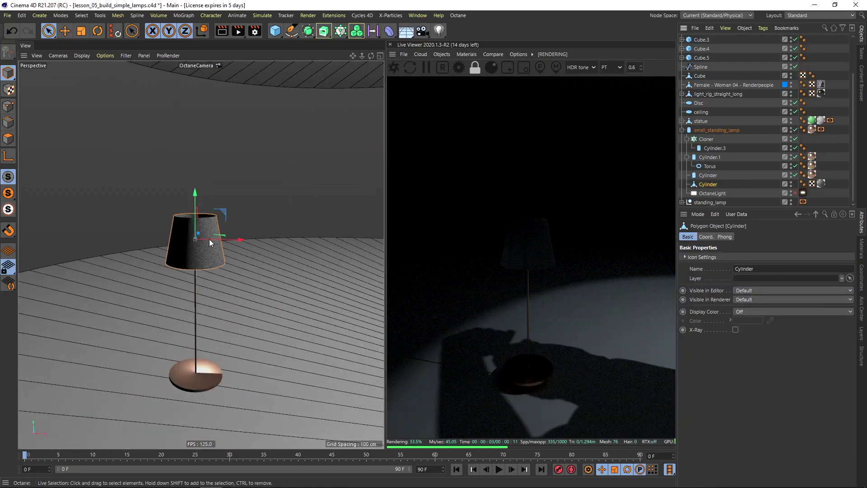
left_click(698, 194)
left_click(796, 194)
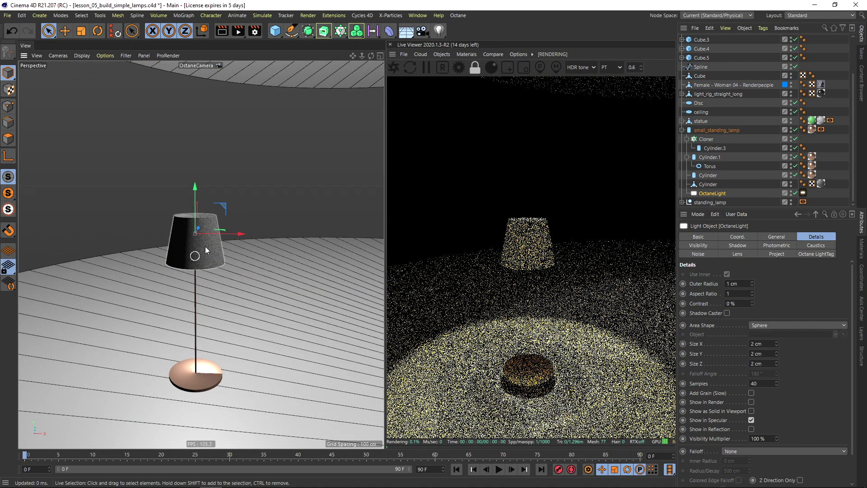
scroll(211, 259, "down", 5)
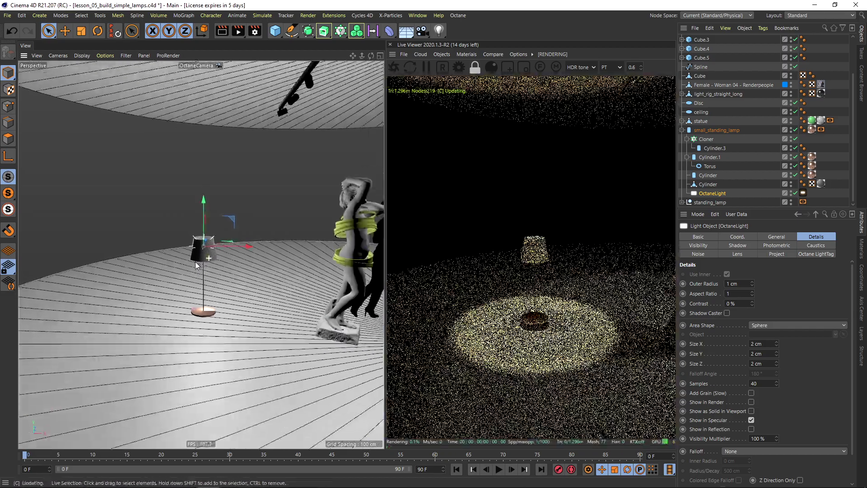
scroll(198, 259, "down", 3)
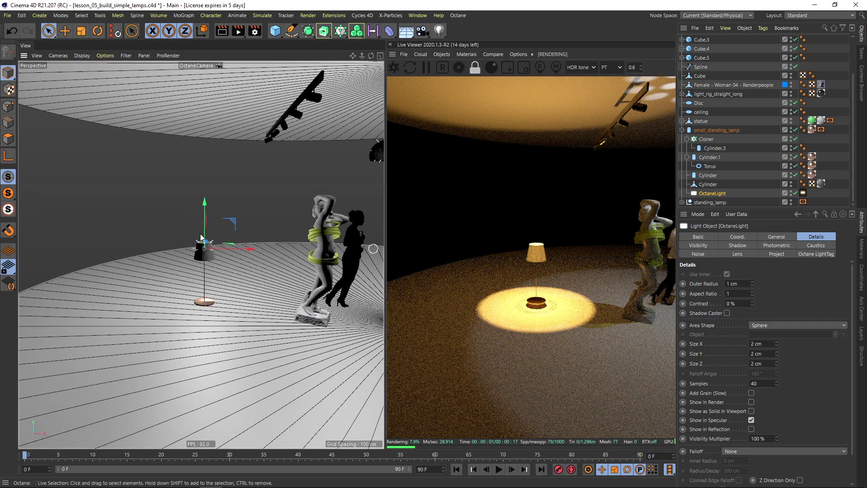
scroll(199, 235, "down", 6)
middle_click_drag(237, 270, 178, 269, "alt")
Switch to the reference image board and examine the lamp photos and the night interior renders with patterned ceiling light
key("alt+Tab")
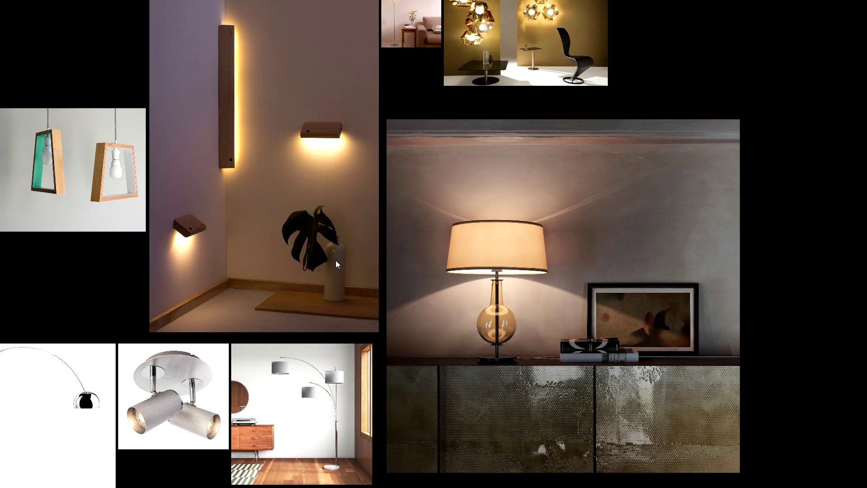
scroll(278, 283, "down", 2)
middle_click_drag(320, 297, 351, 251)
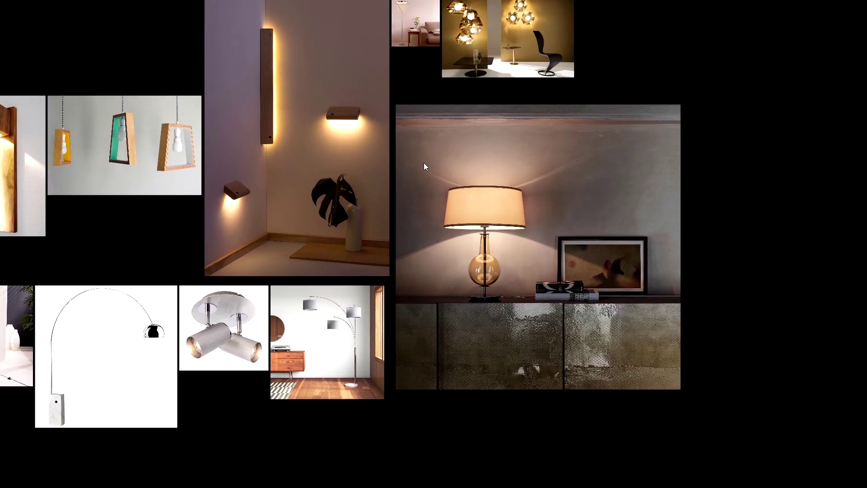
scroll(316, 188, "down", 3)
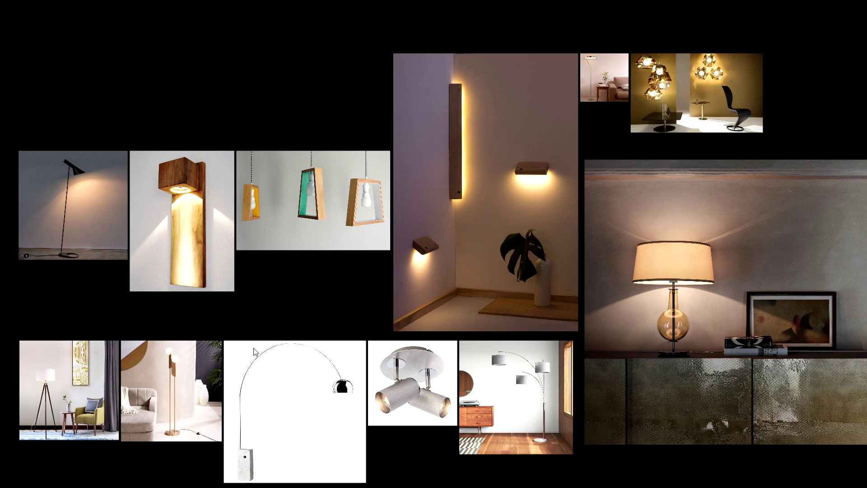
scroll(200, 239, "down", 2)
middle_click_drag(316, 454, 297, 225)
scroll(363, 270, "up", 5)
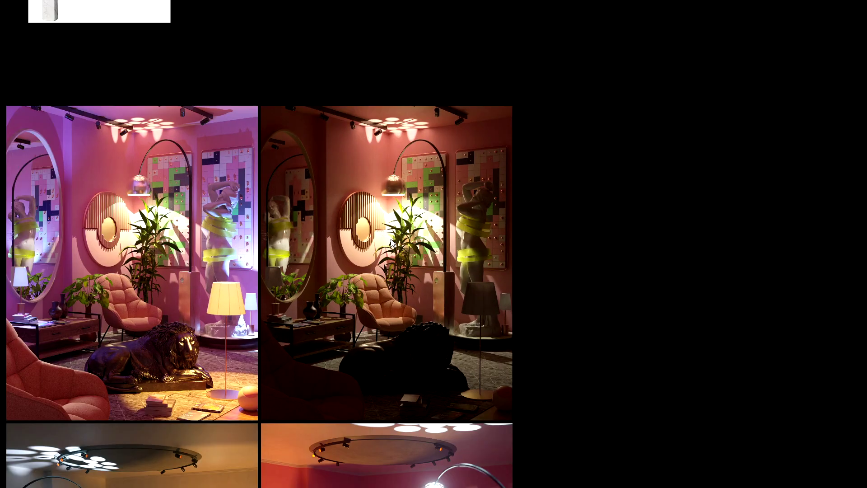
middle_click_drag(335, 190, 356, 8)
middle_click_drag(399, 430, 407, 294)
scroll(407, 294, "down", 1)
middle_click_drag(87, 227, 377, 106)
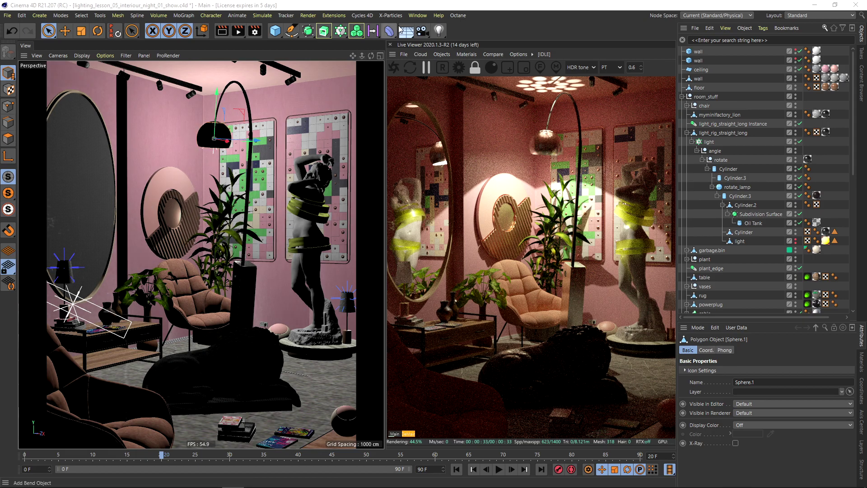
Switch to the lesson_05_simple_room.c4d document in Cinema 4D and look through the camera facing the statue
left_click(417, 15)
left_click(449, 287)
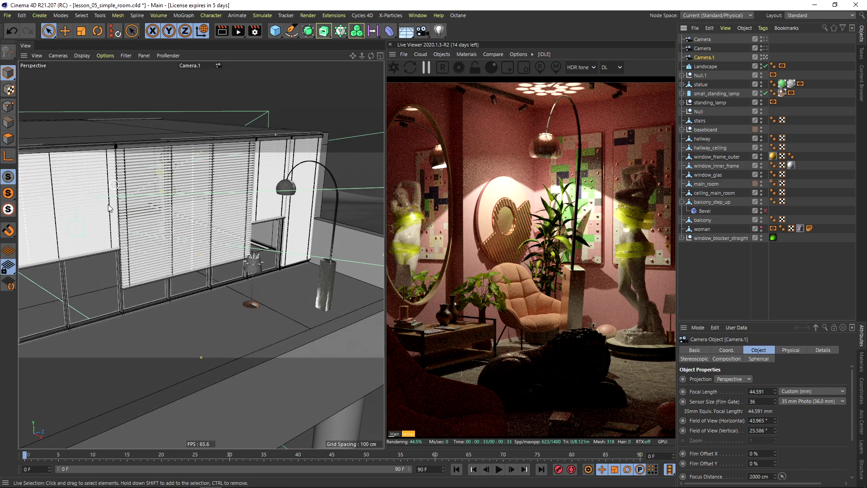
left_click(766, 49)
left_click(764, 48)
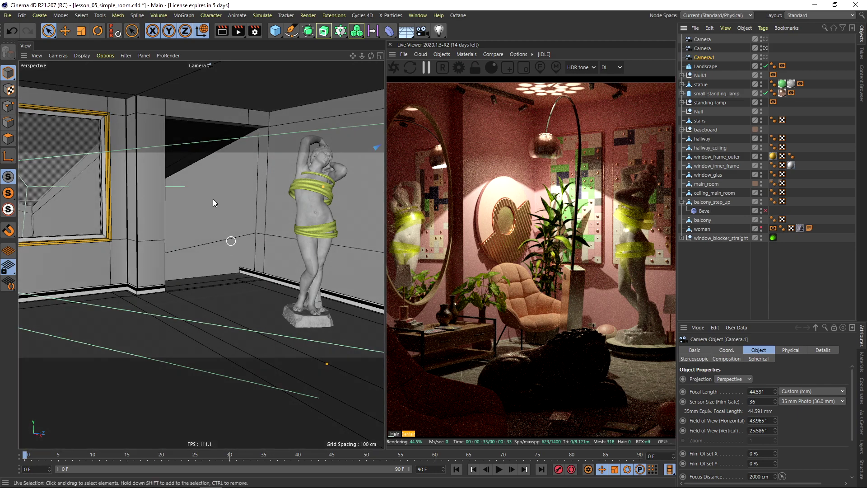
Compare the simple room through the blinds camera and the exterior Camera.1, ending on the statue camera
left_click(766, 40)
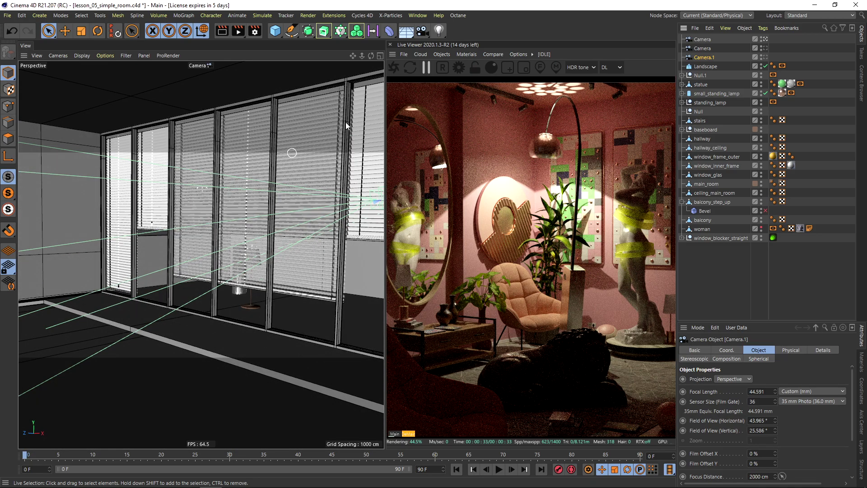
left_click(764, 58)
left_click(765, 58)
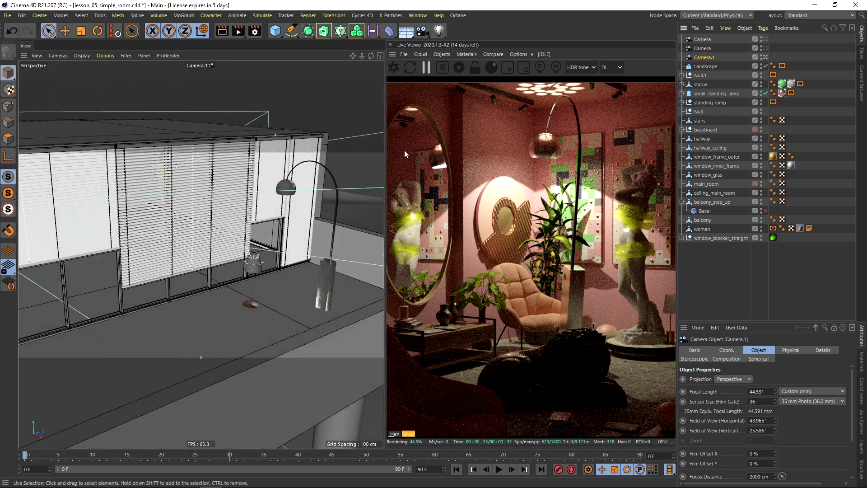
left_click(764, 48)
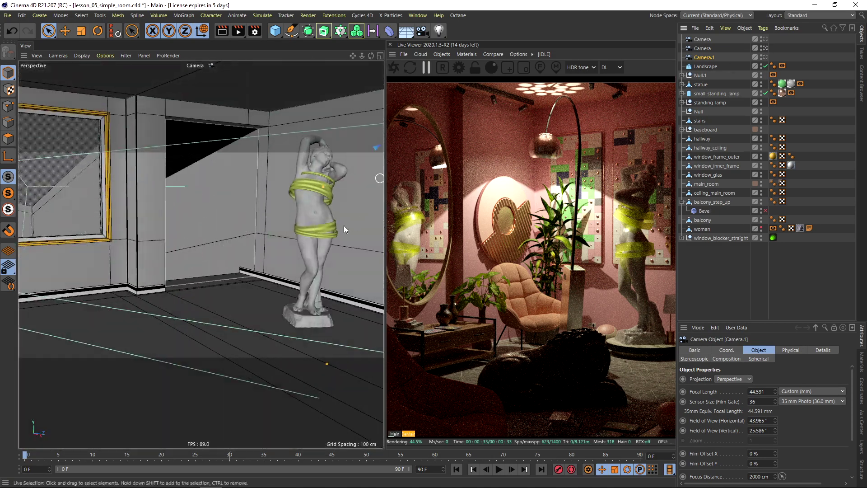